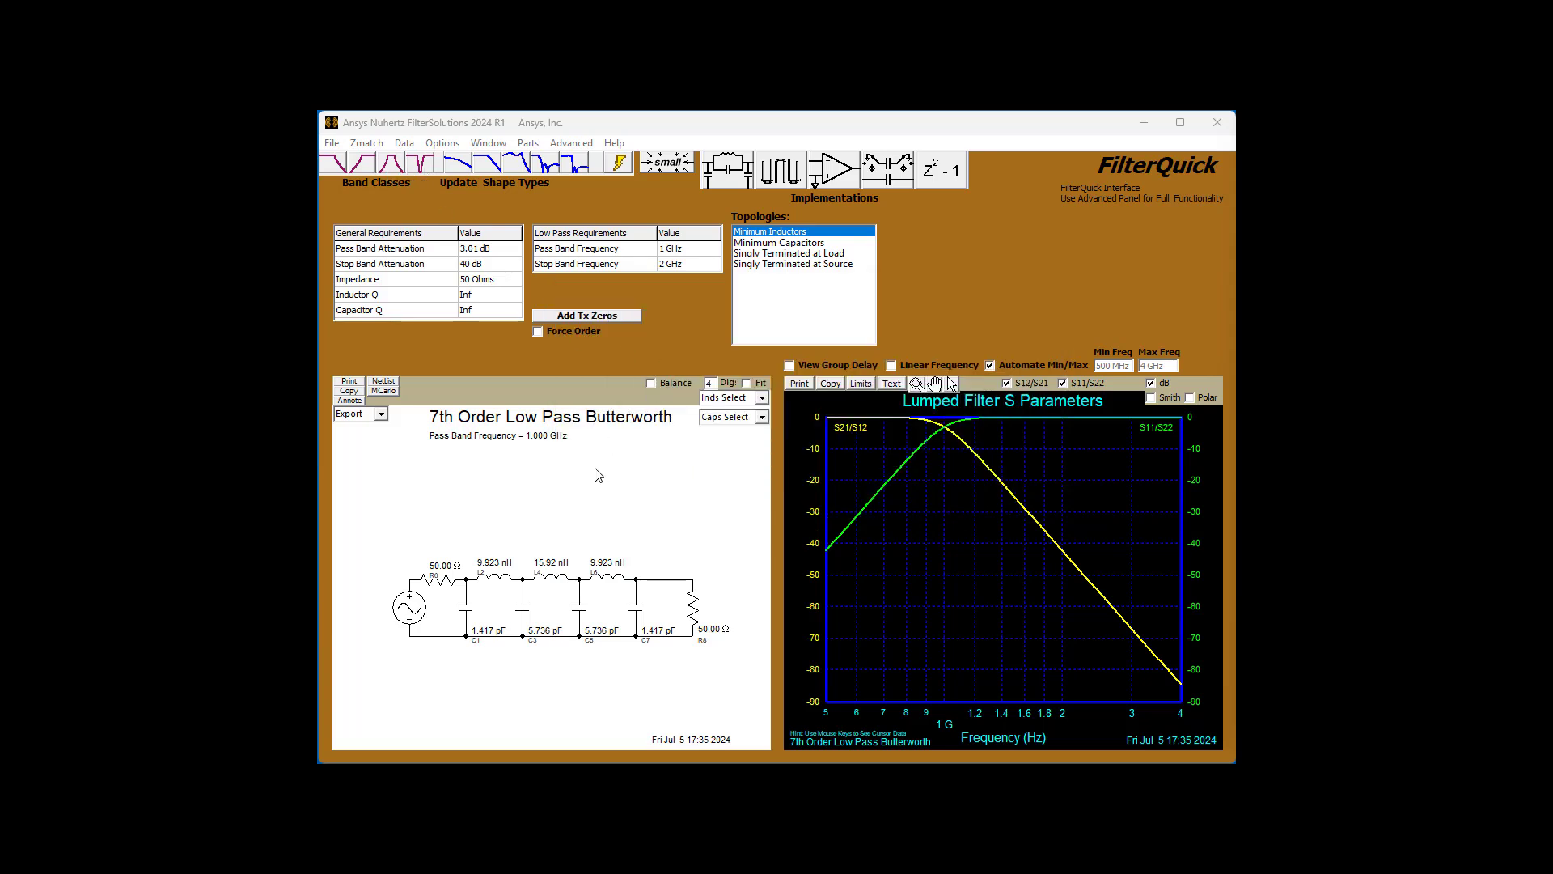
# Configure a band pass Chebyshev I filter with a distributed implementation and Combline topology.
pyautogui.click(393, 163)
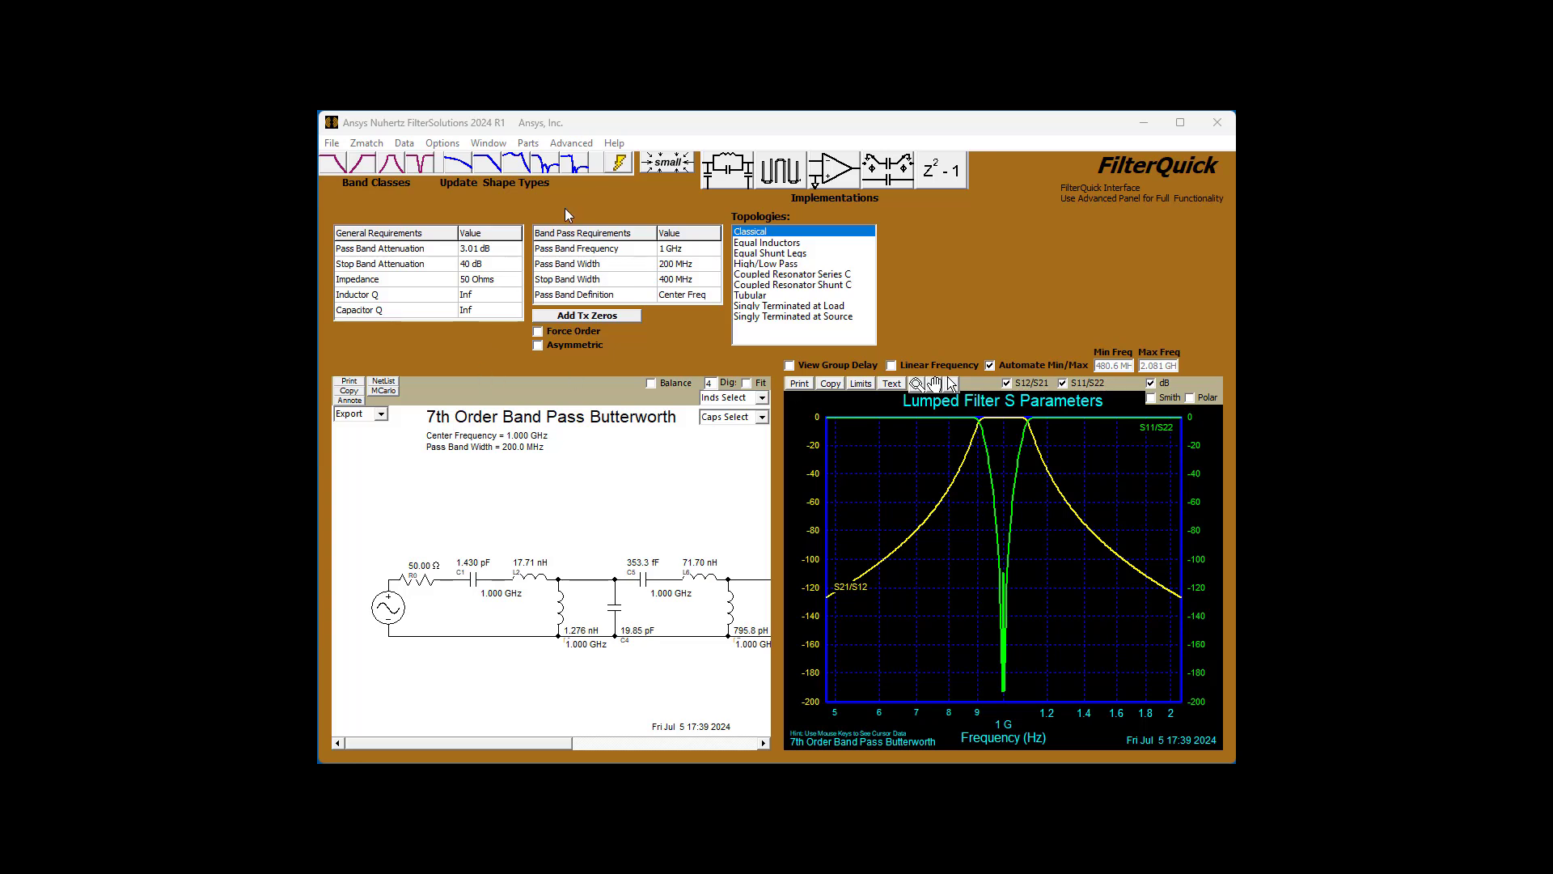
pyautogui.click(523, 165)
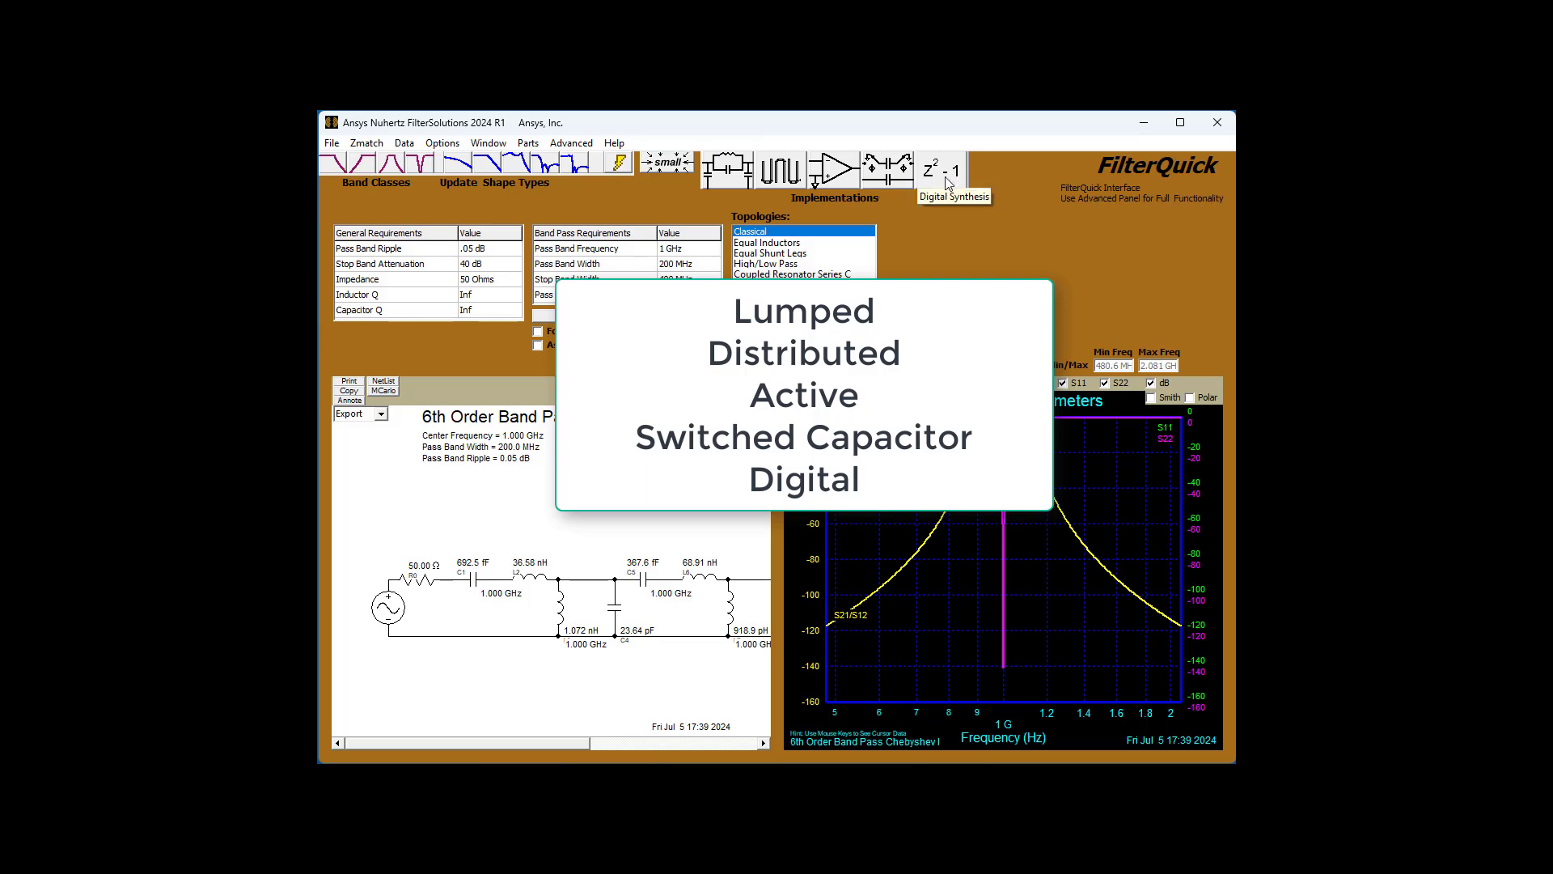
pyautogui.click(781, 172)
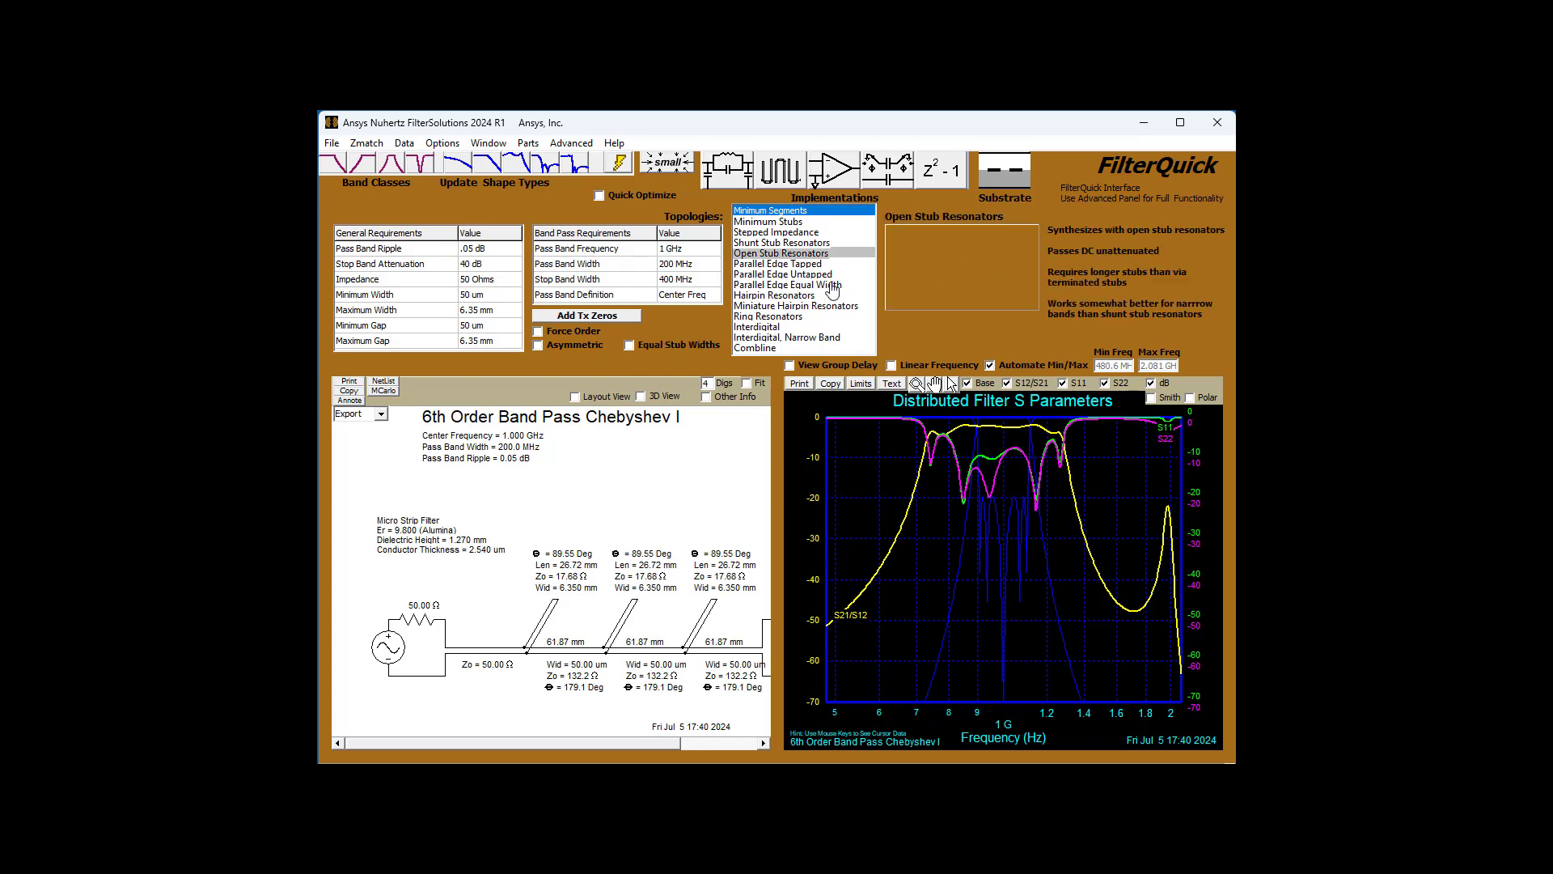
pyautogui.click(781, 349)
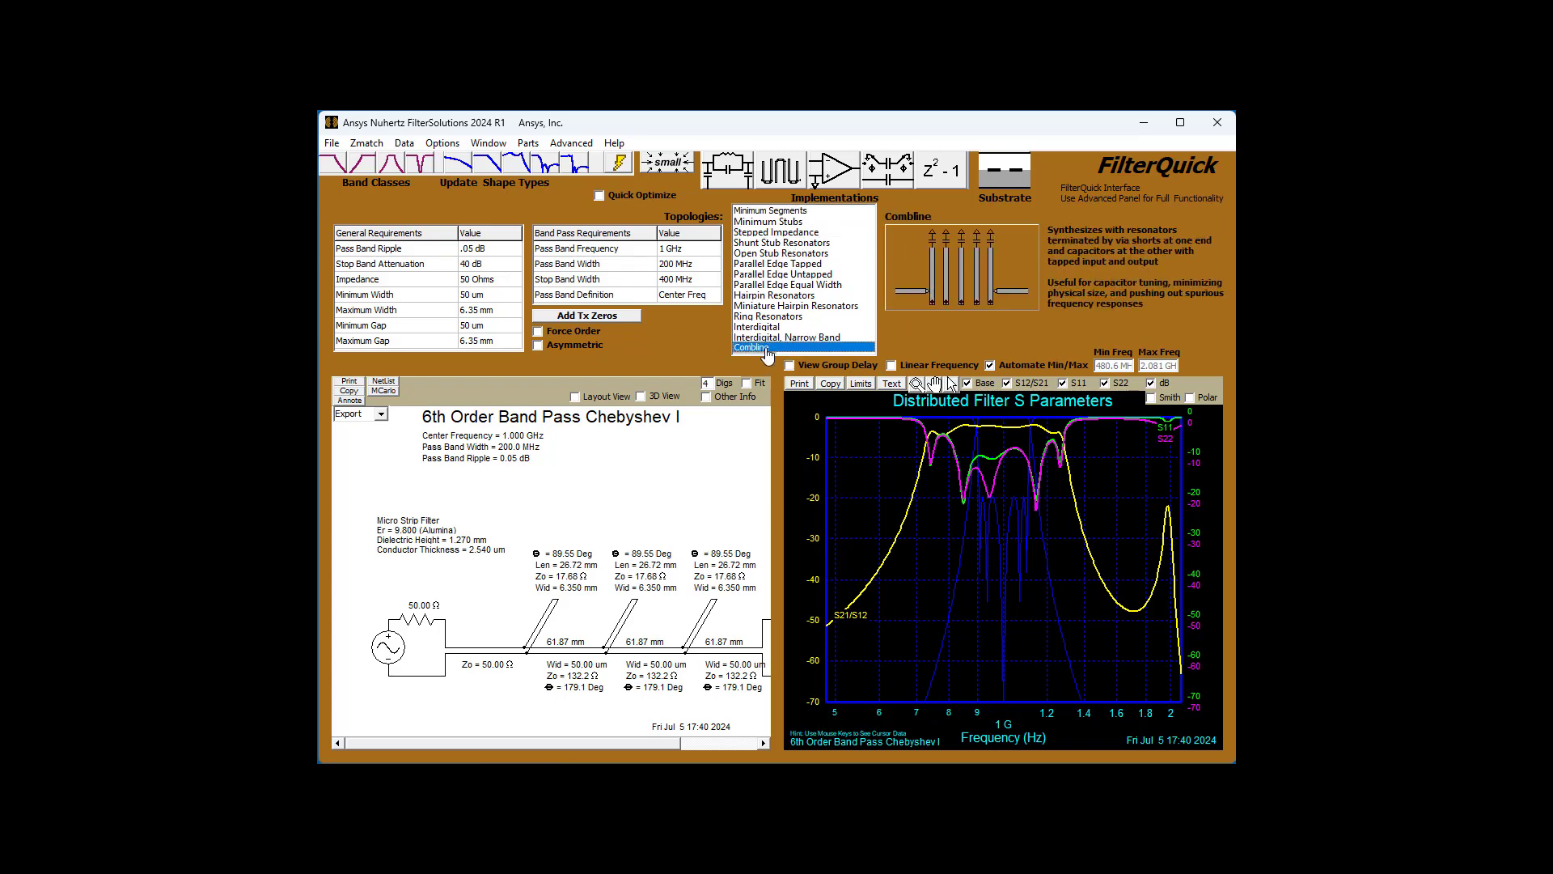
# Define the filter substrate as Microstrip with RT/Duroid 5880 dielectric and Gold as the conductor.
pyautogui.click(995, 176)
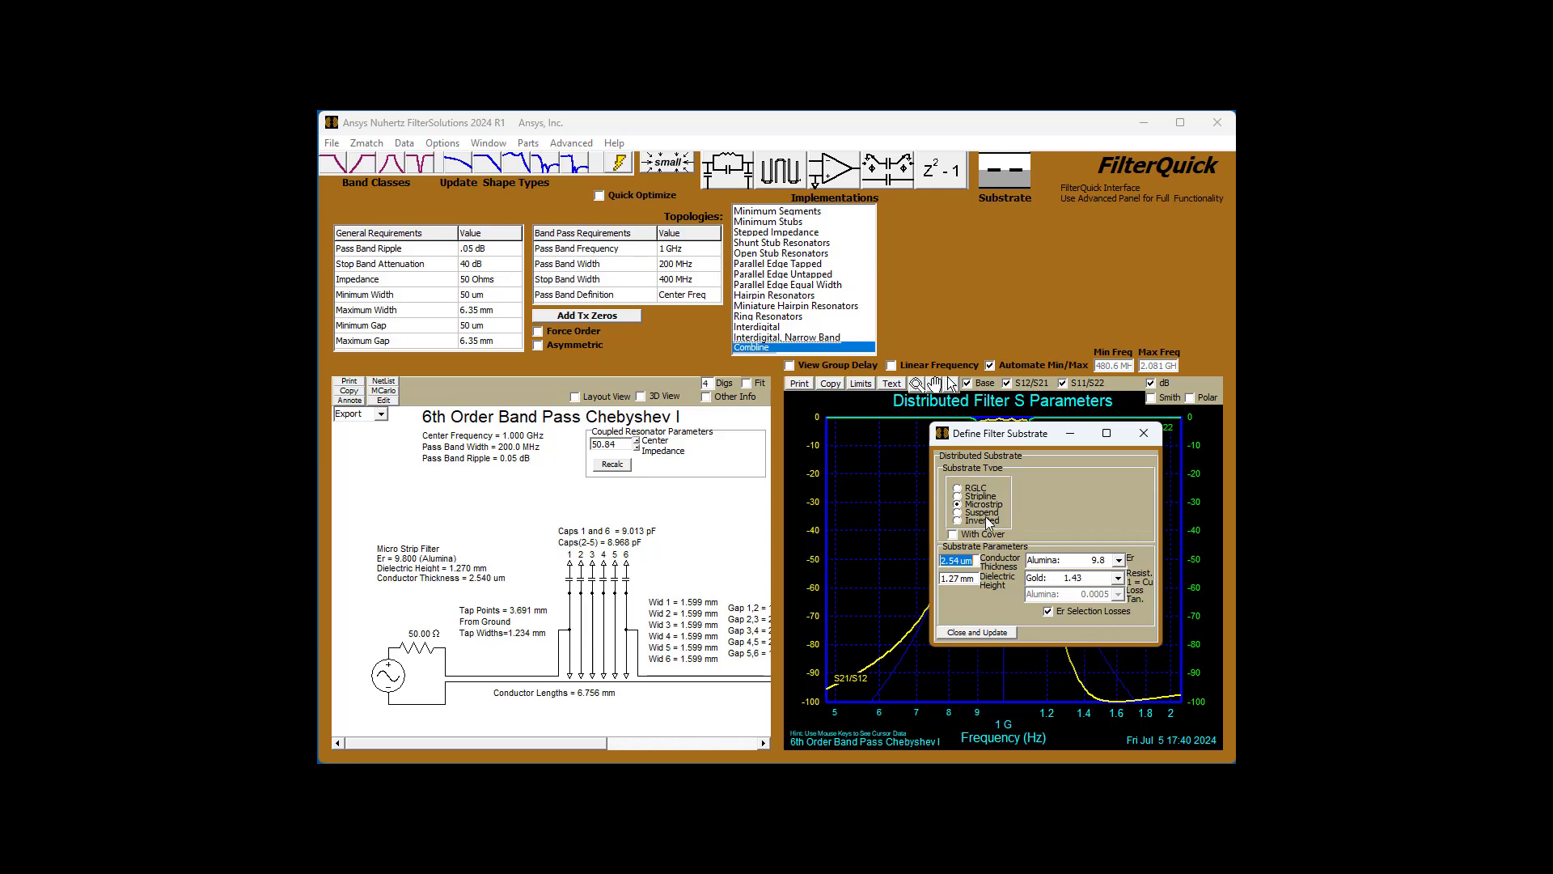
pyautogui.click(976, 504)
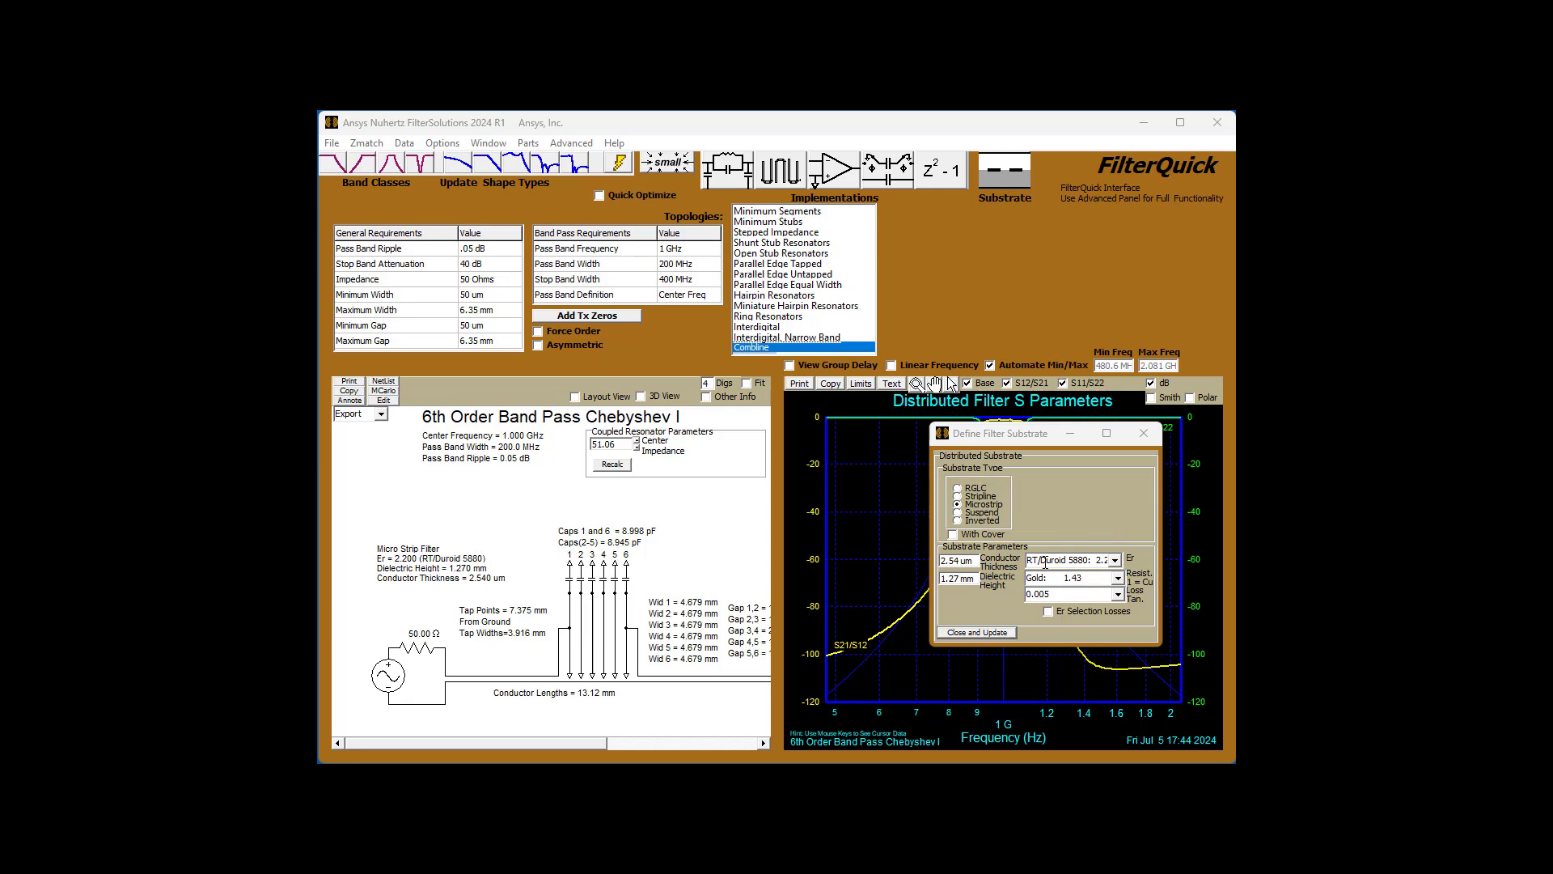
pyautogui.click(1119, 579)
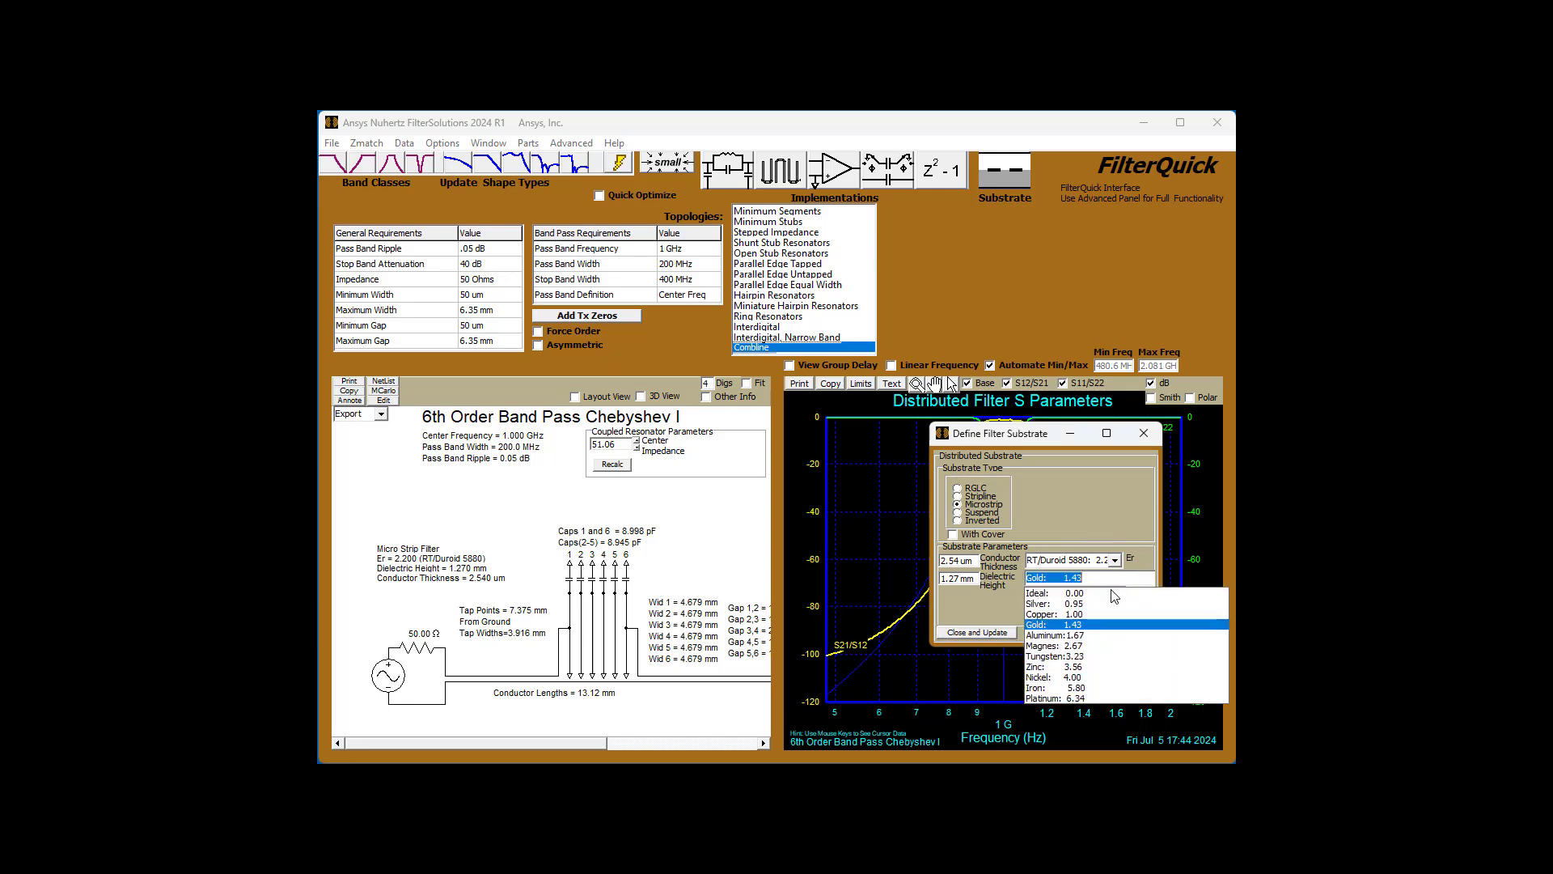
pyautogui.click(1059, 627)
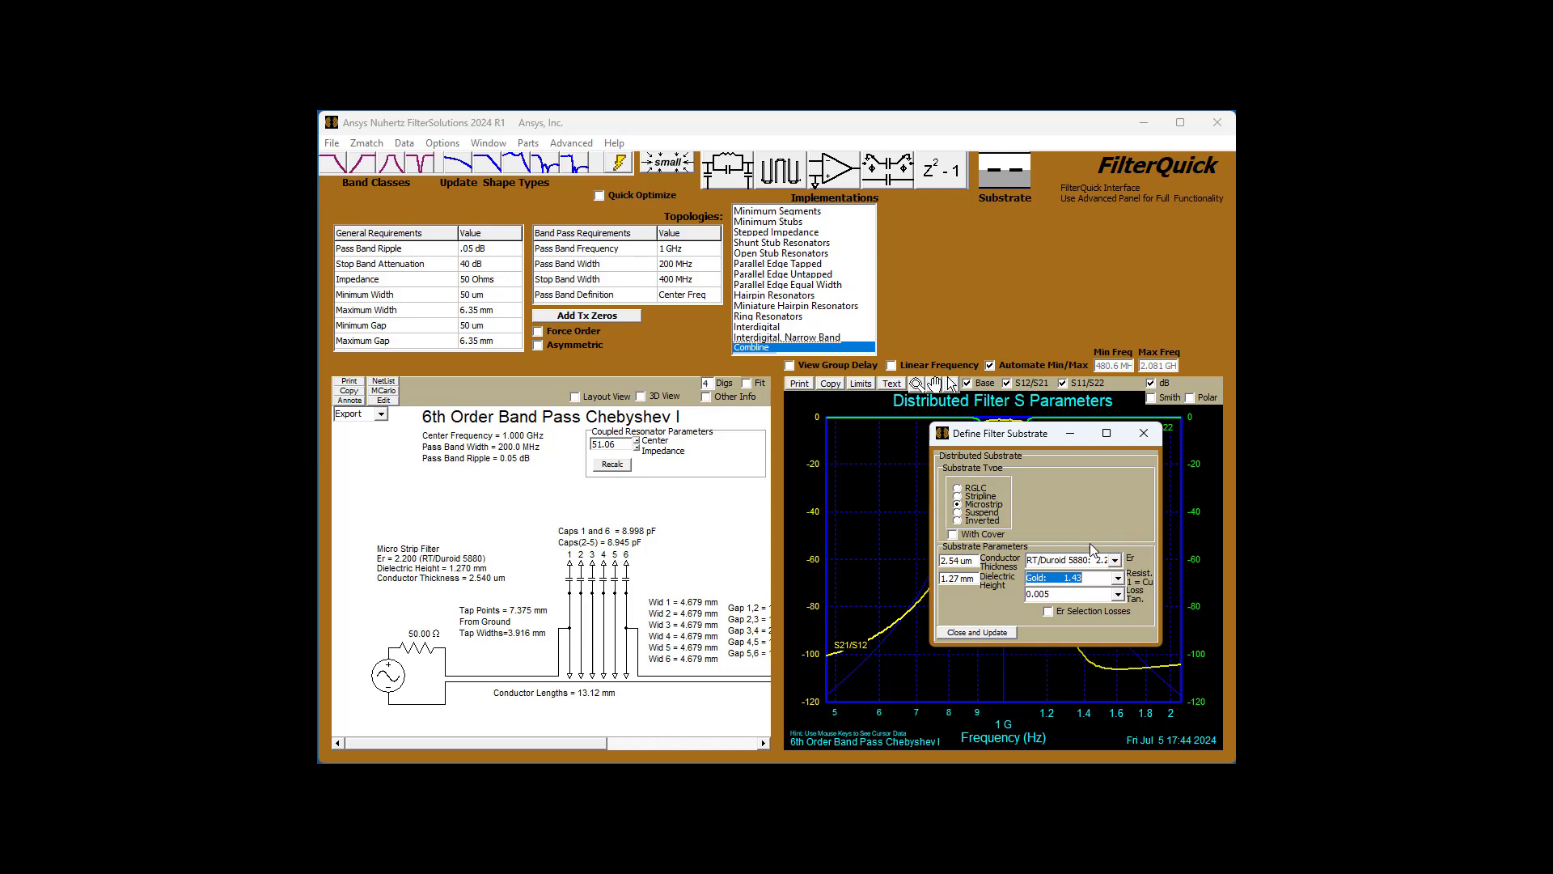
pyautogui.click(1117, 560)
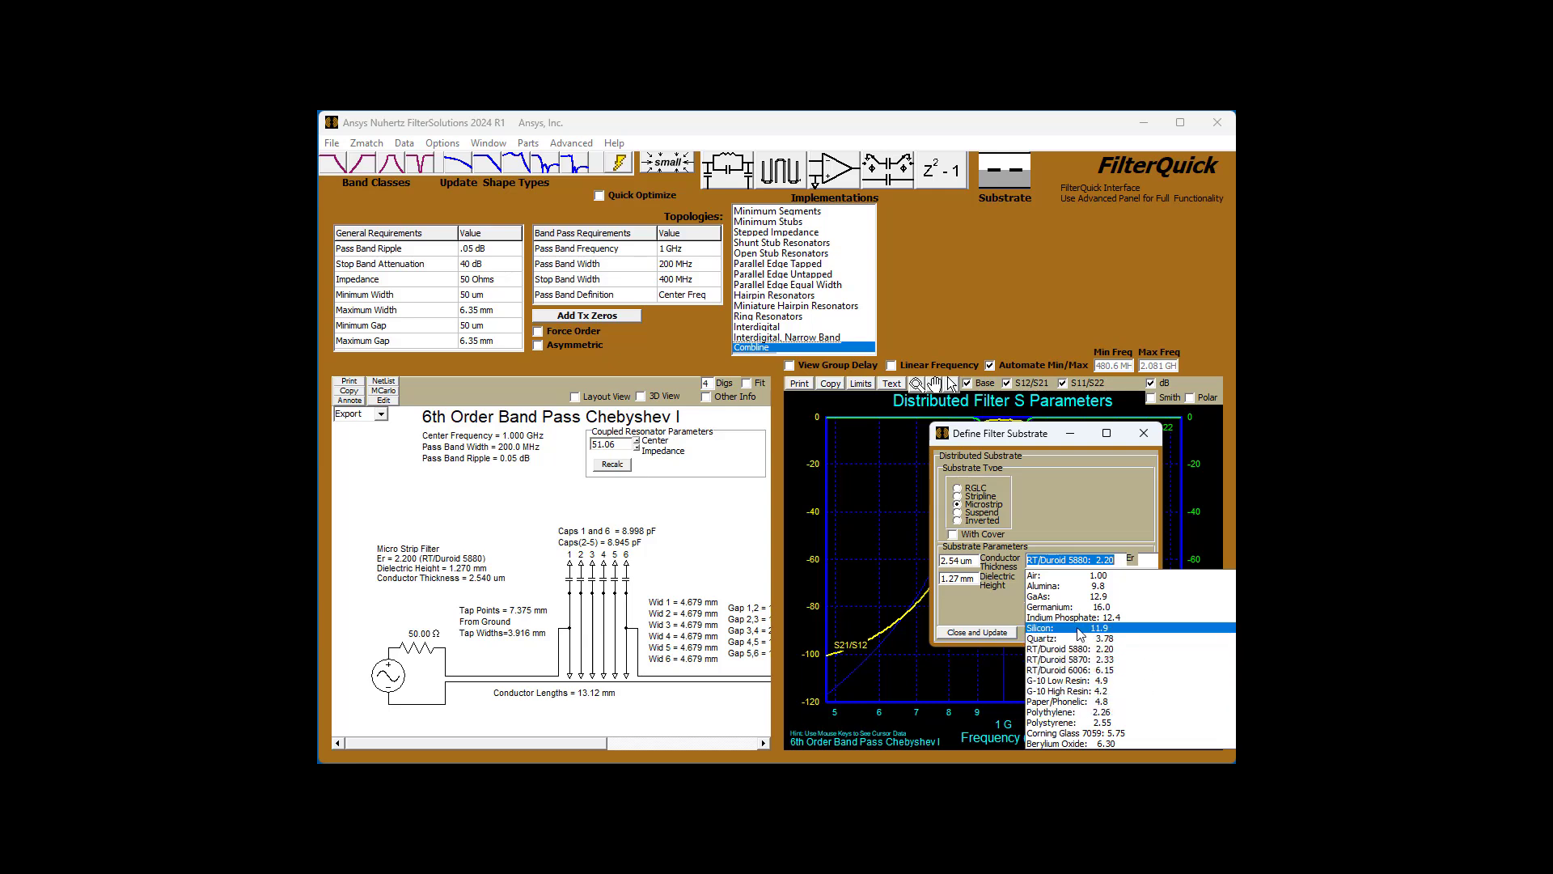
pyautogui.press('Escape')
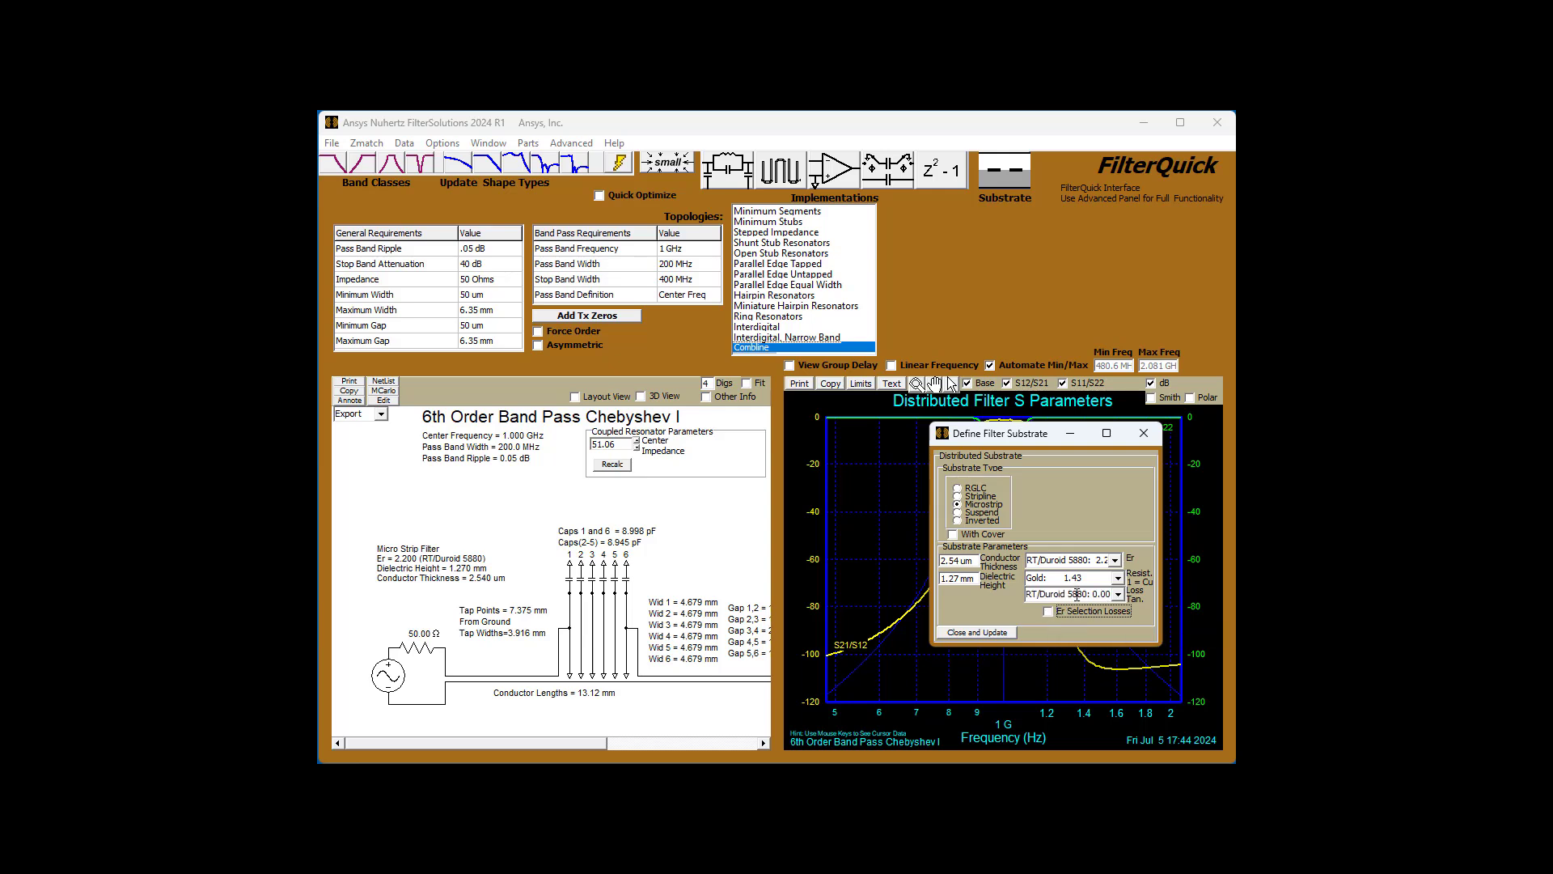
# Set the substrate's loss tangent to 0.006 and update the filter with the substrate settings.
pyautogui.click(1110, 598)
pyautogui.press('BackSpace')
pyautogui.write('0.006')
pyautogui.click(979, 633)
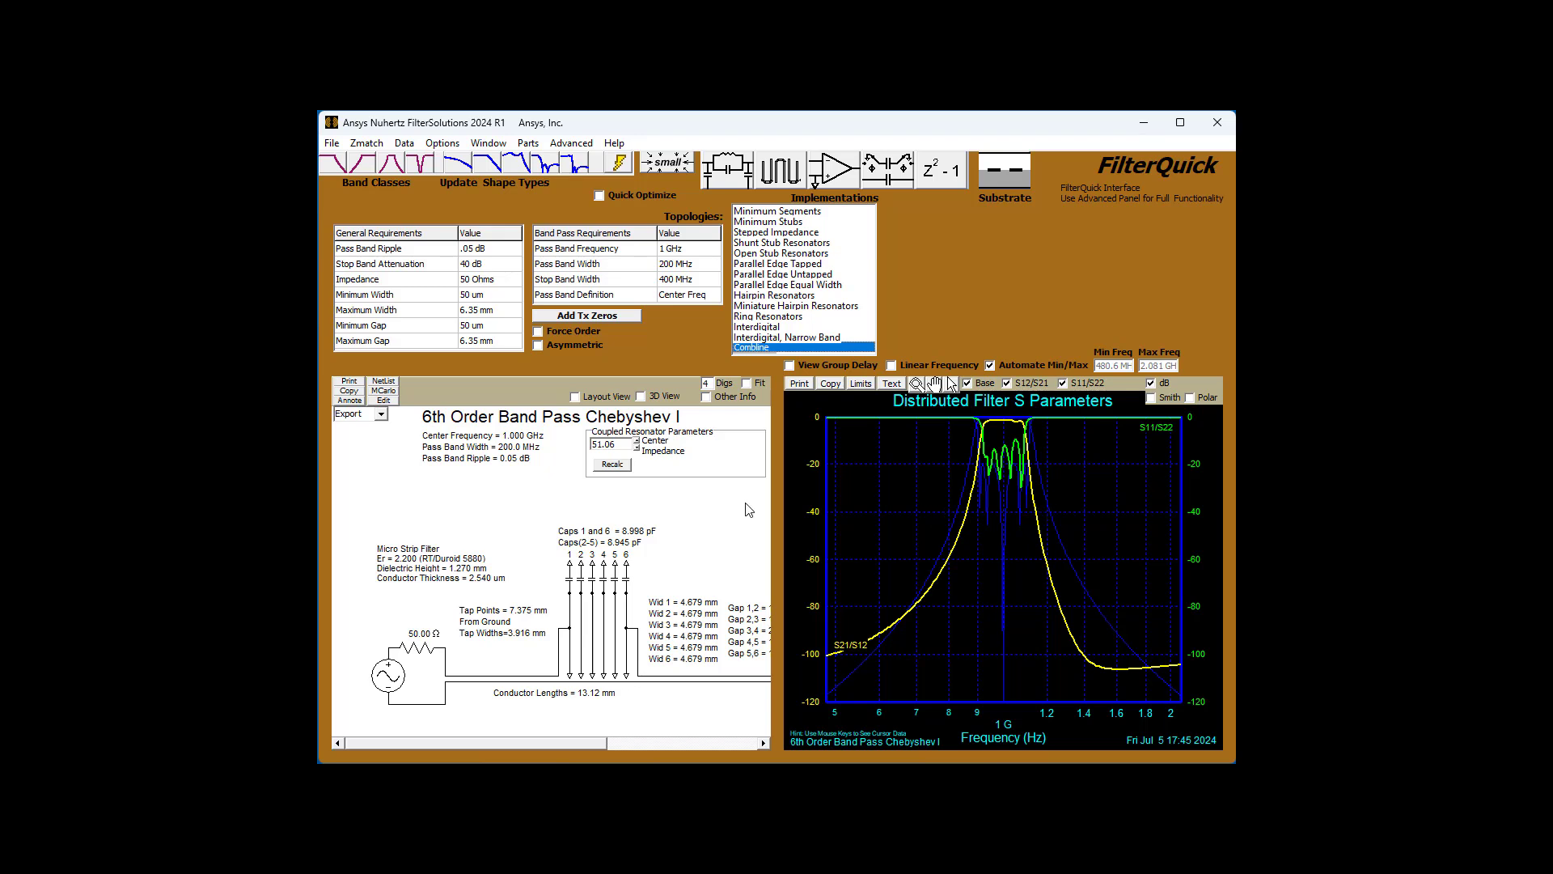
# Switch the pass band definition to Band Edges and back to Center Freq.
pyautogui.click(694, 296)
pyautogui.click(715, 299)
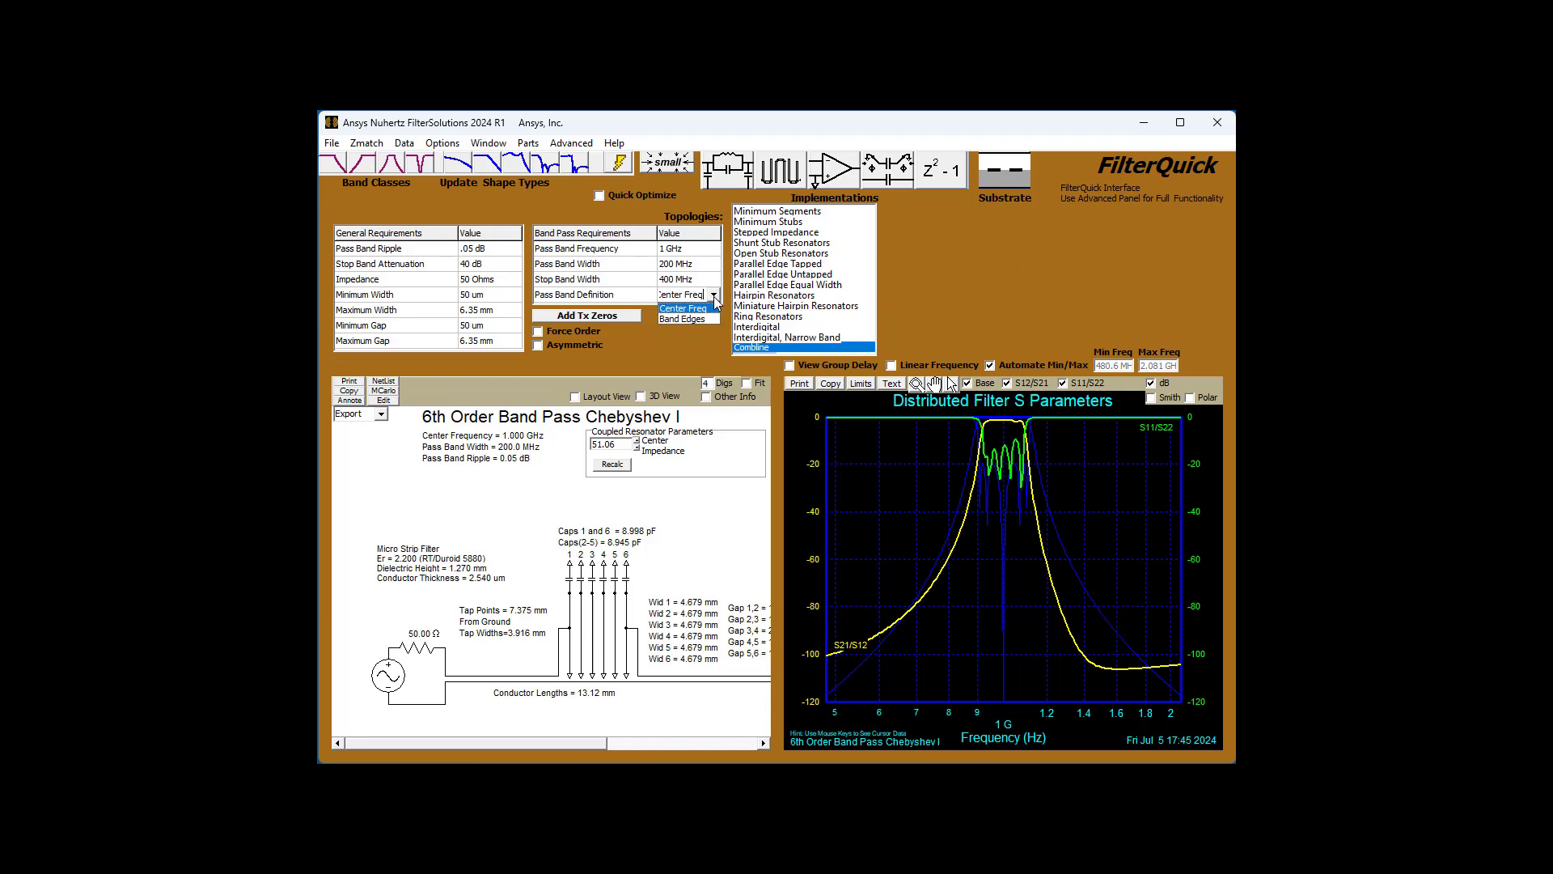
pyautogui.click(683, 319)
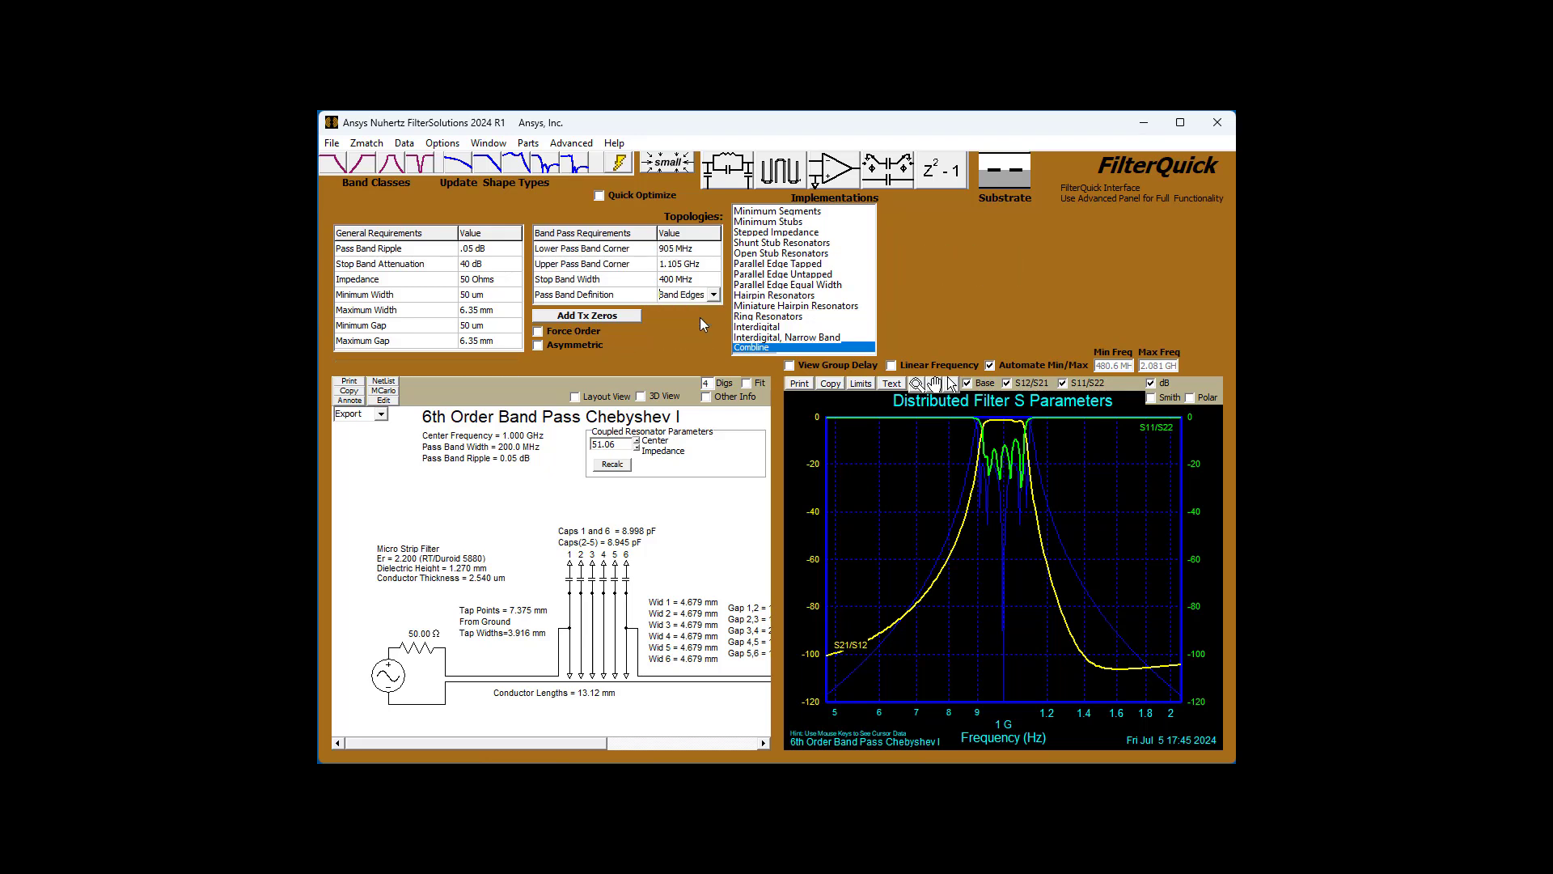
pyautogui.click(713, 294)
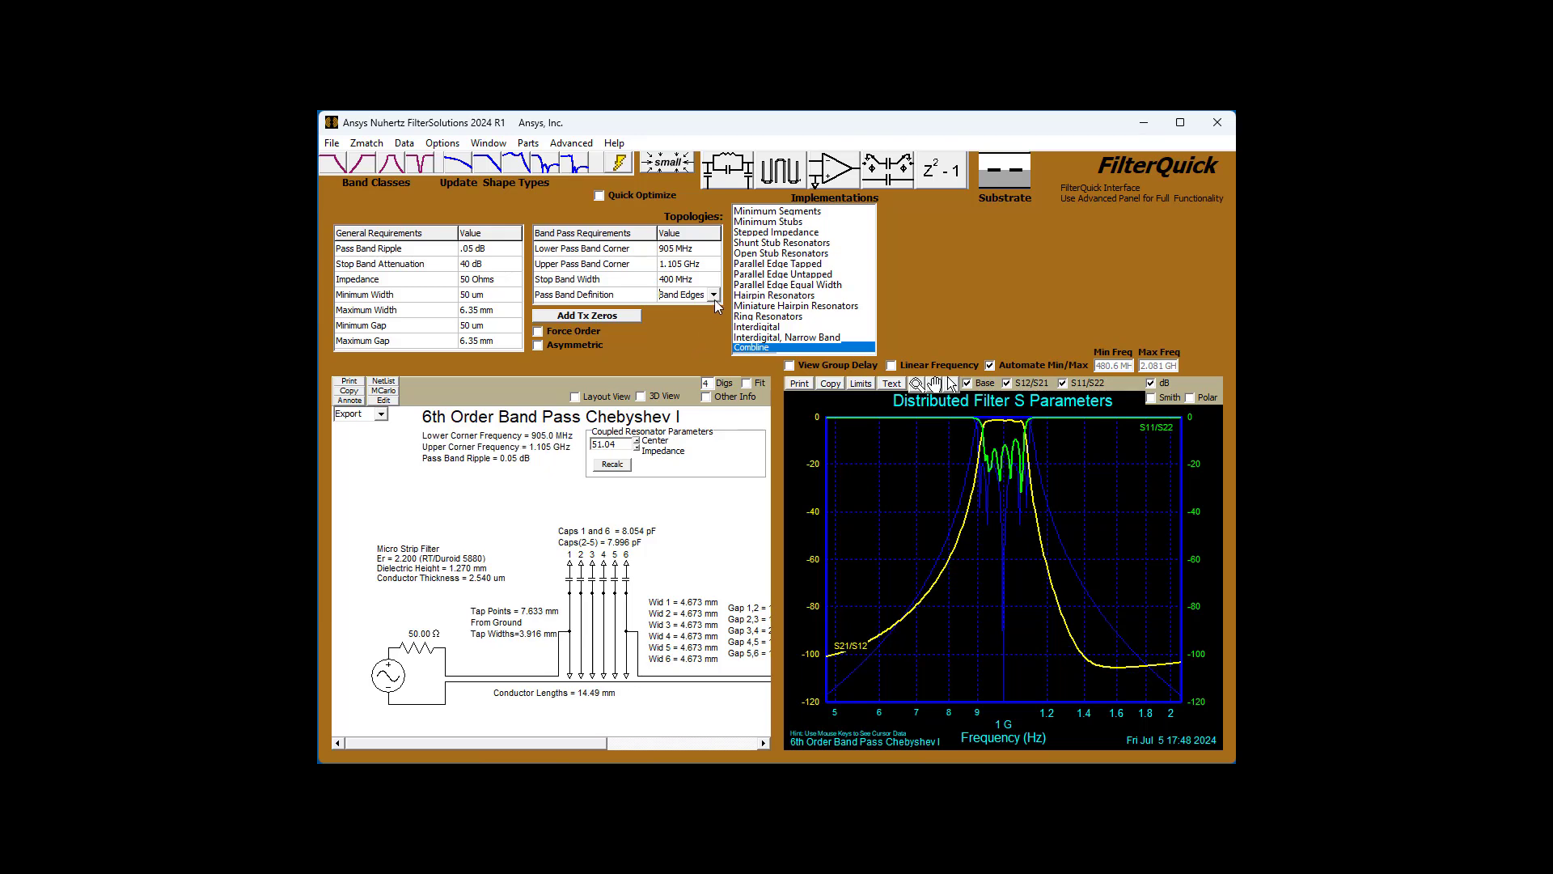
pyautogui.click(684, 308)
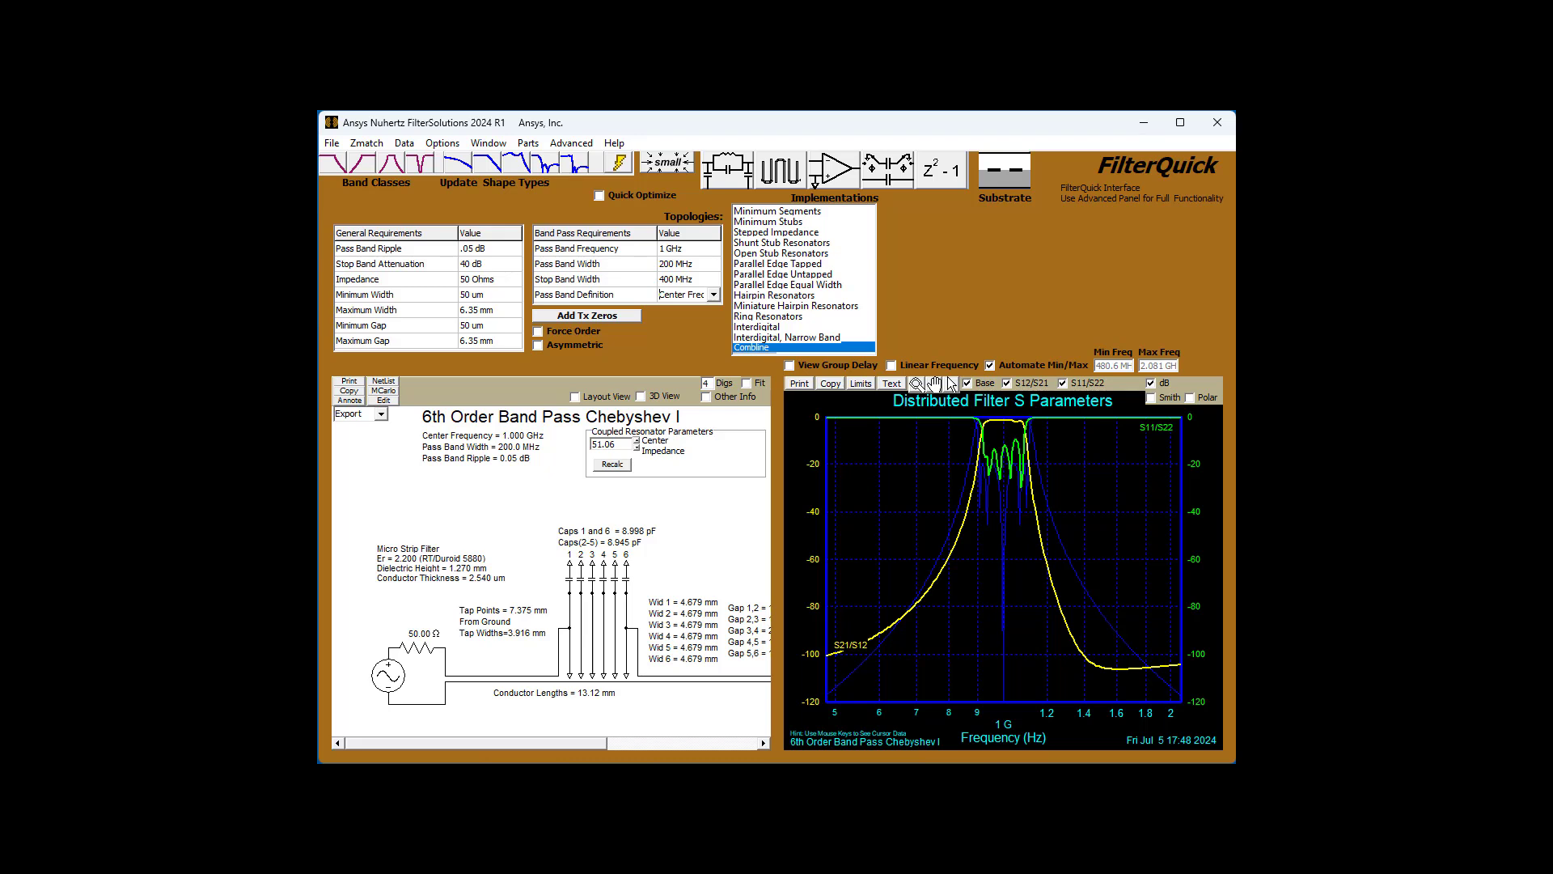
# Try the Force Order and Asymmetric options, leaving the order forced at 6 and Asymmetric off.
pyautogui.click(542, 331)
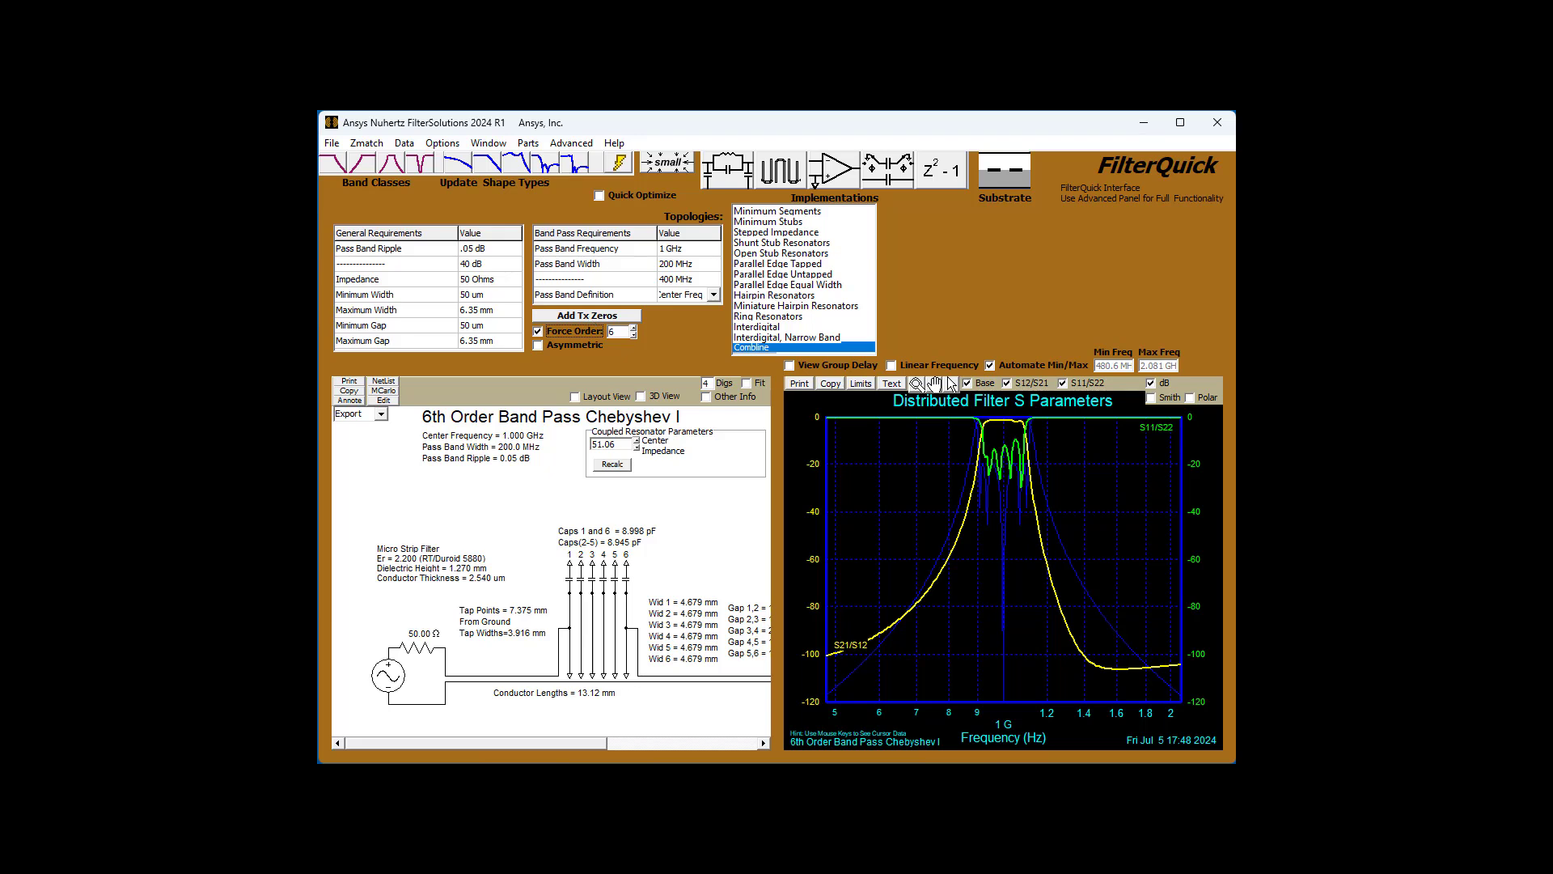
pyautogui.press('space')
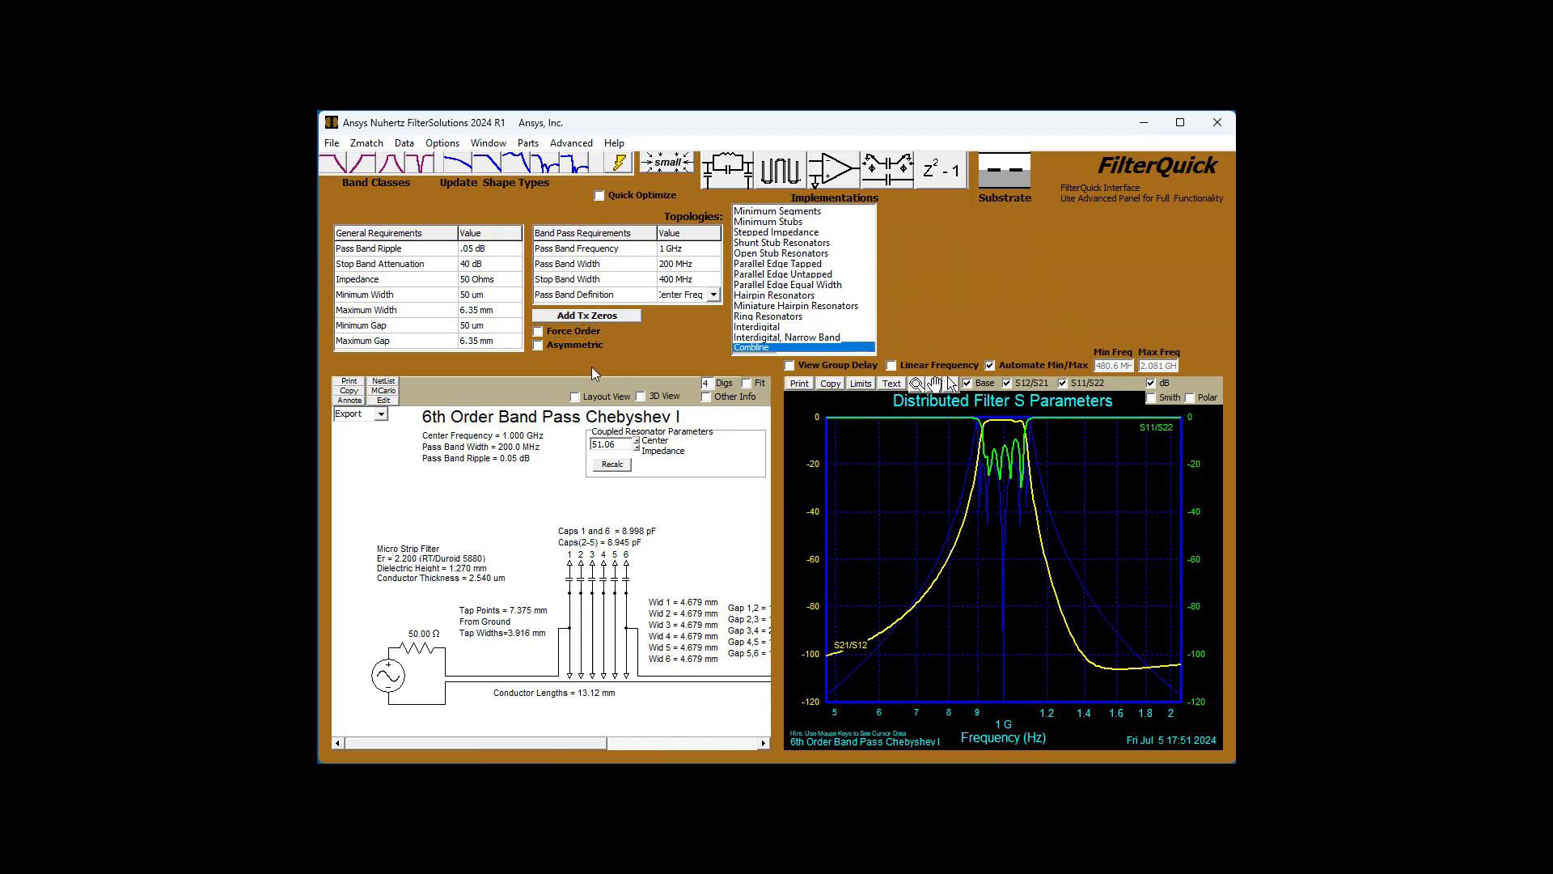
pyautogui.click(547, 346)
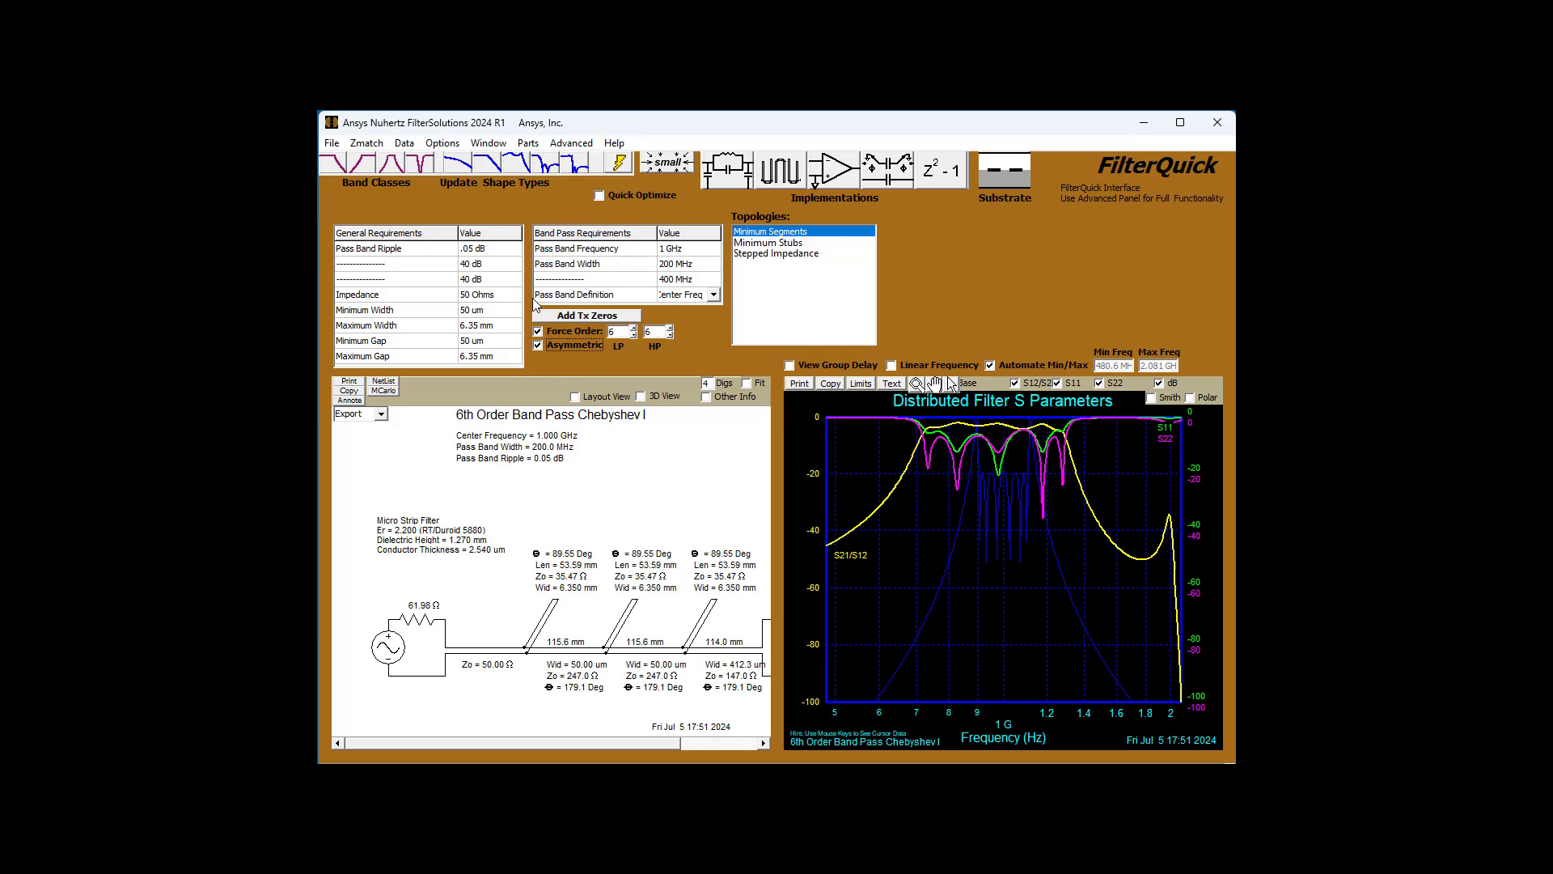
pyautogui.click(568, 348)
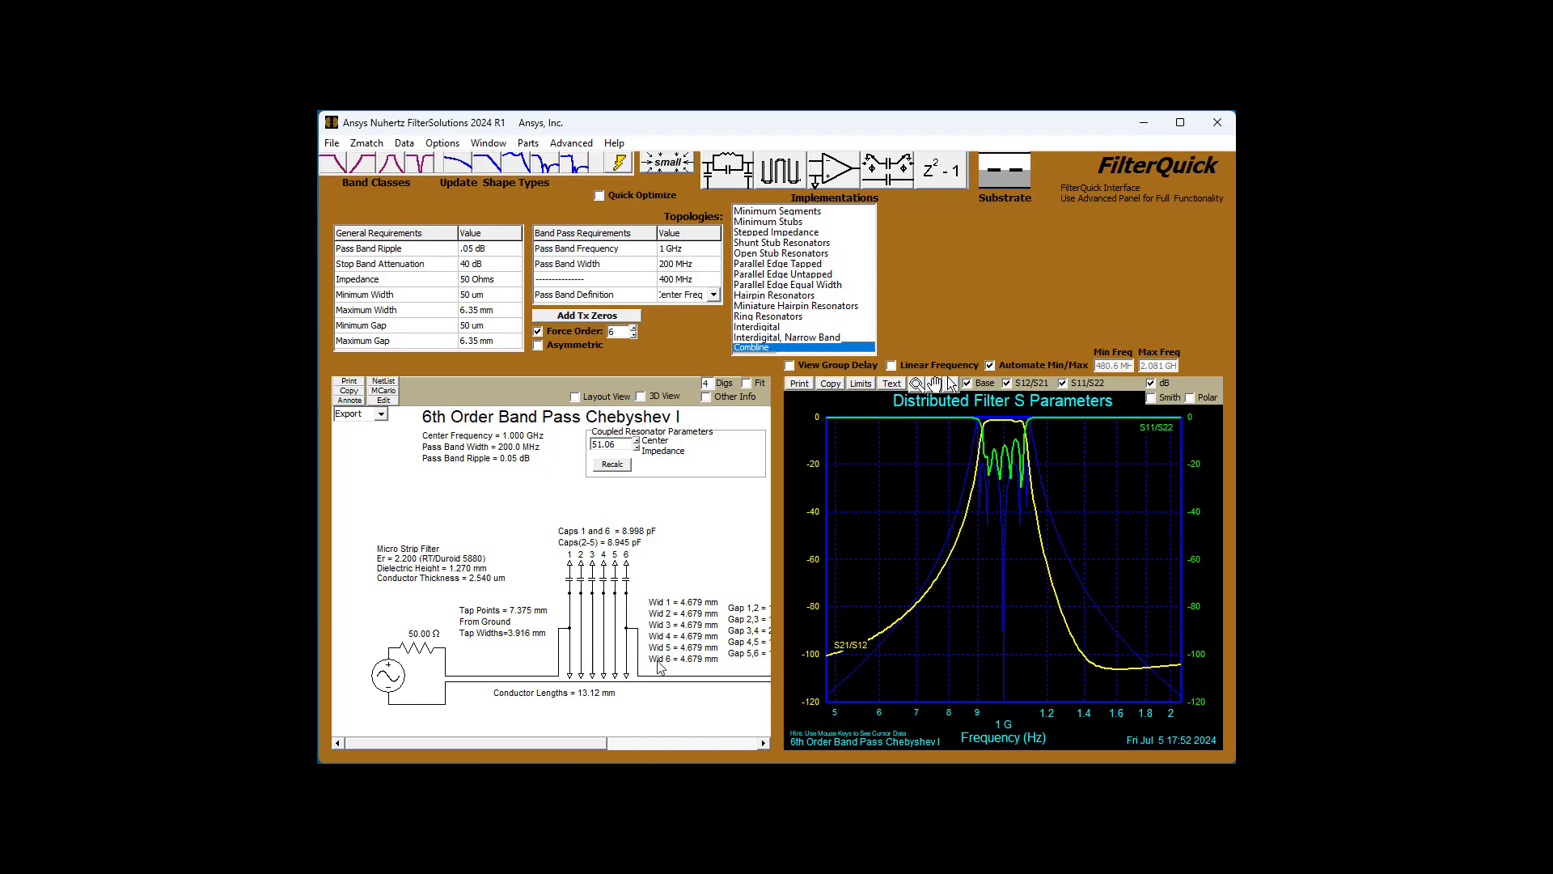
# Open the print dialog for the filter schematic, view the available printers and cancel printing.
pyautogui.click(349, 382)
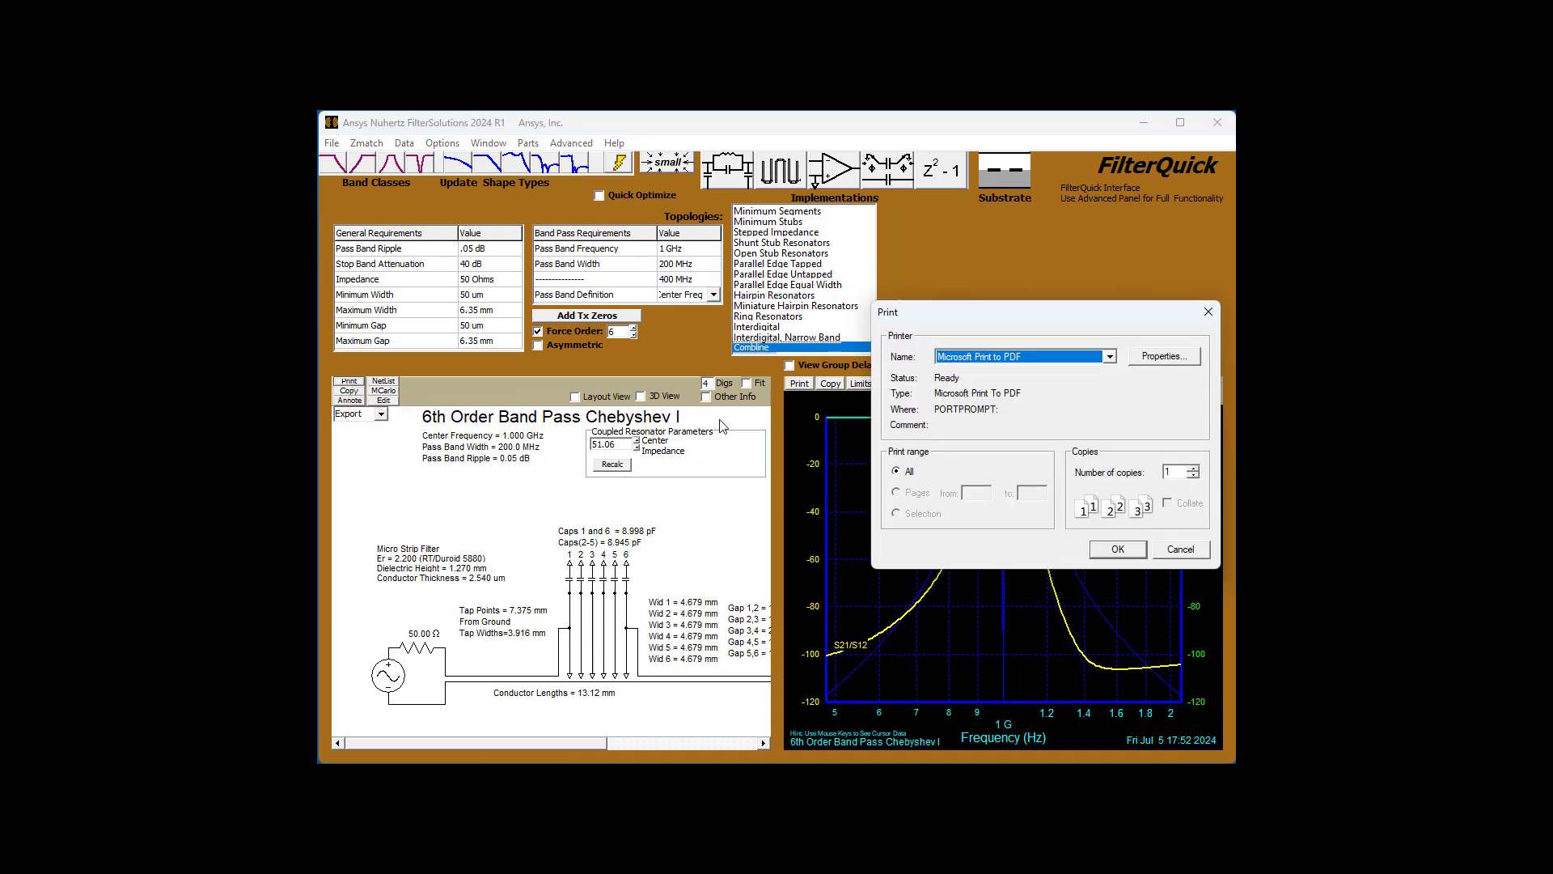
pyautogui.click(1109, 357)
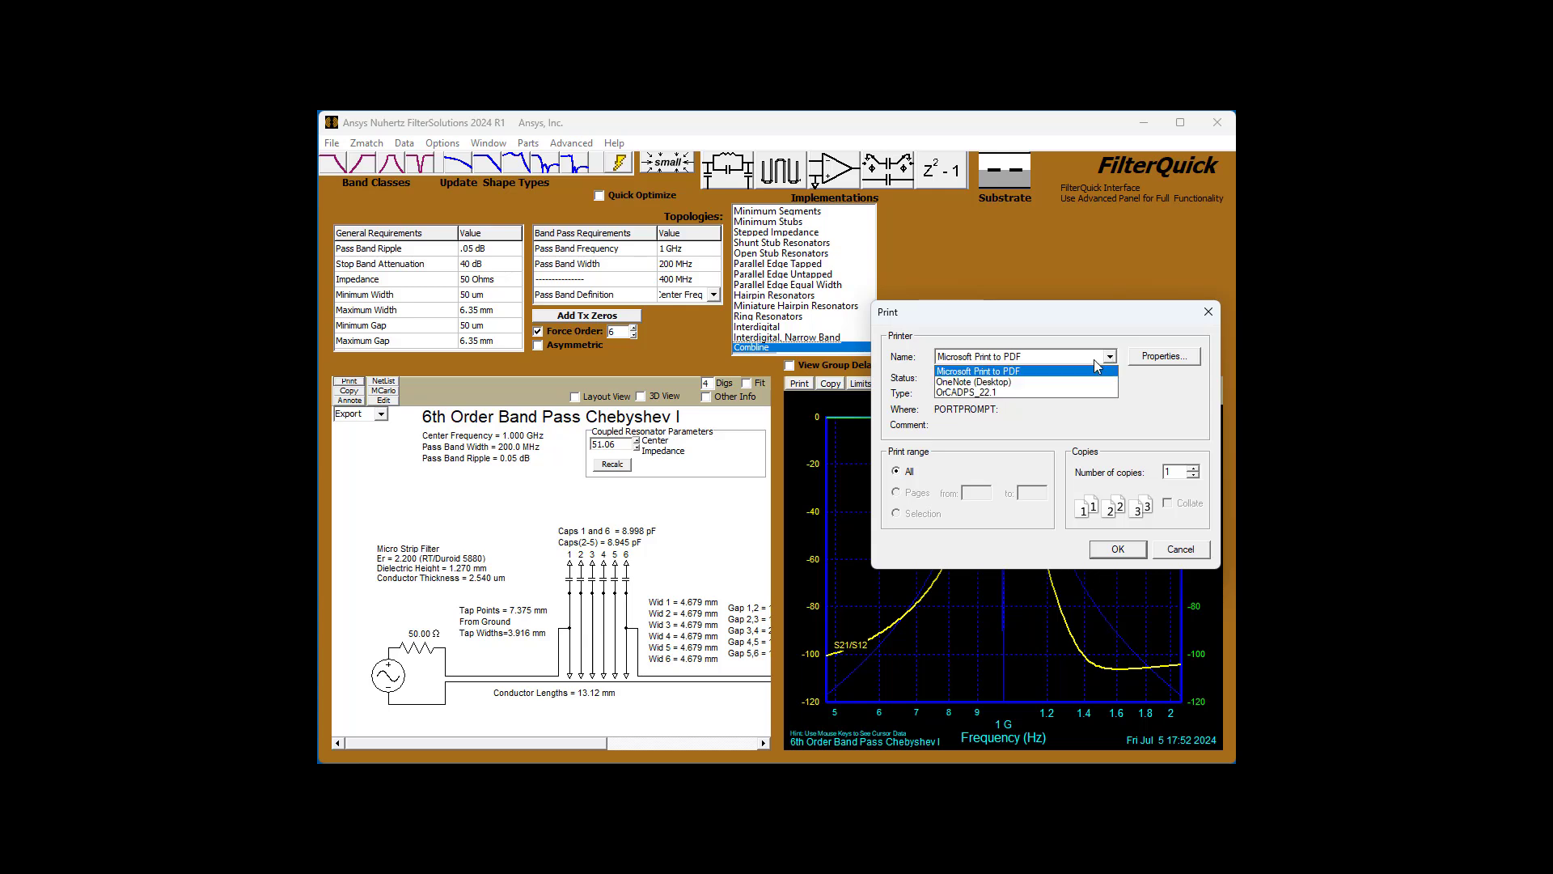
pyautogui.click(1196, 557)
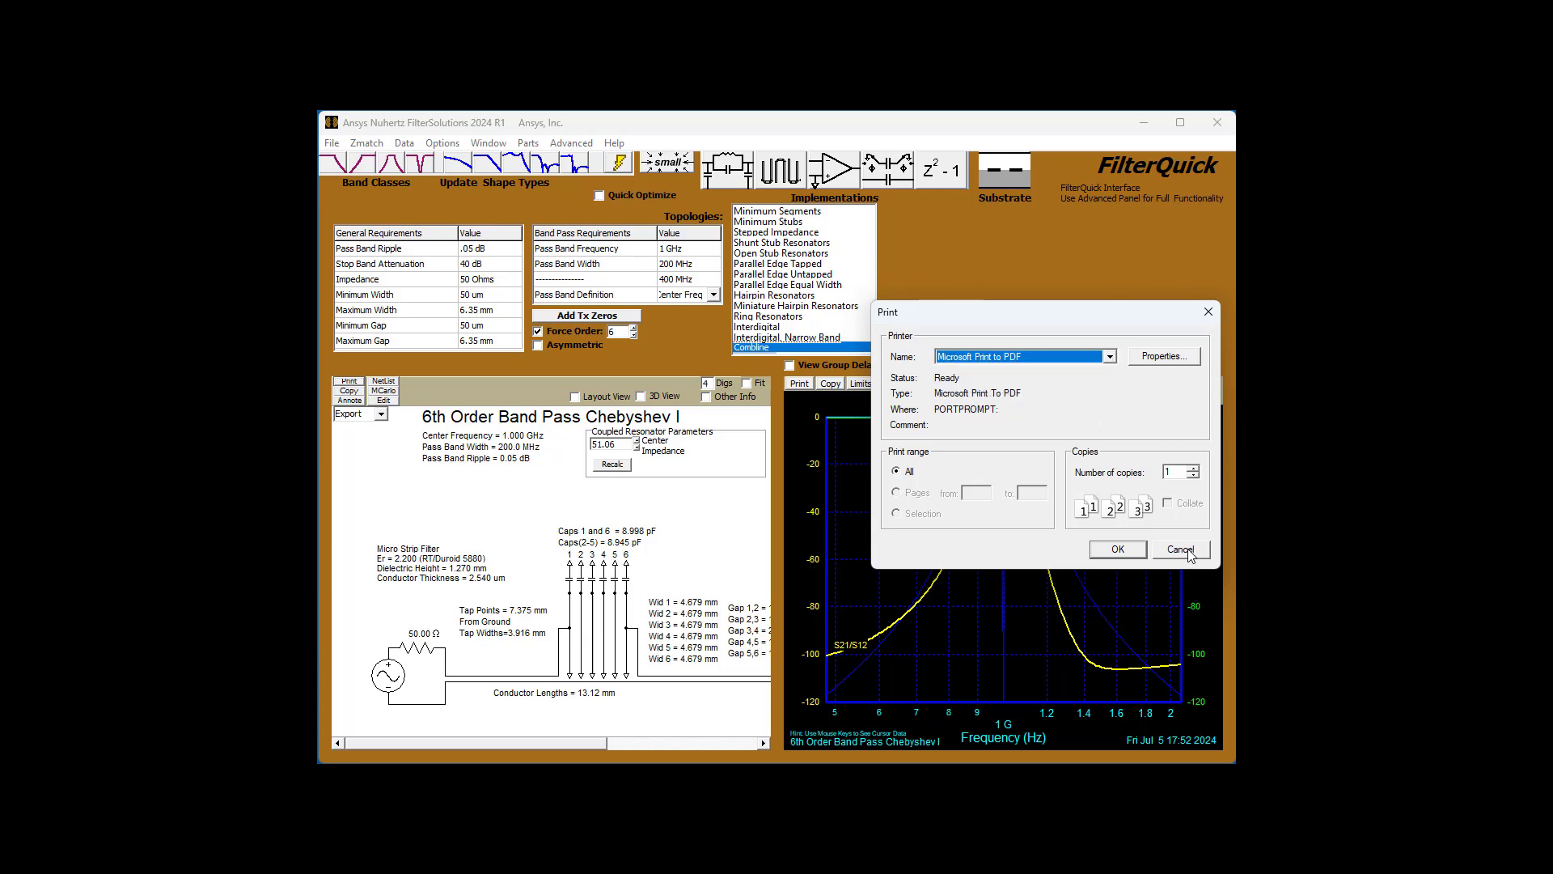
pyautogui.click(1187, 552)
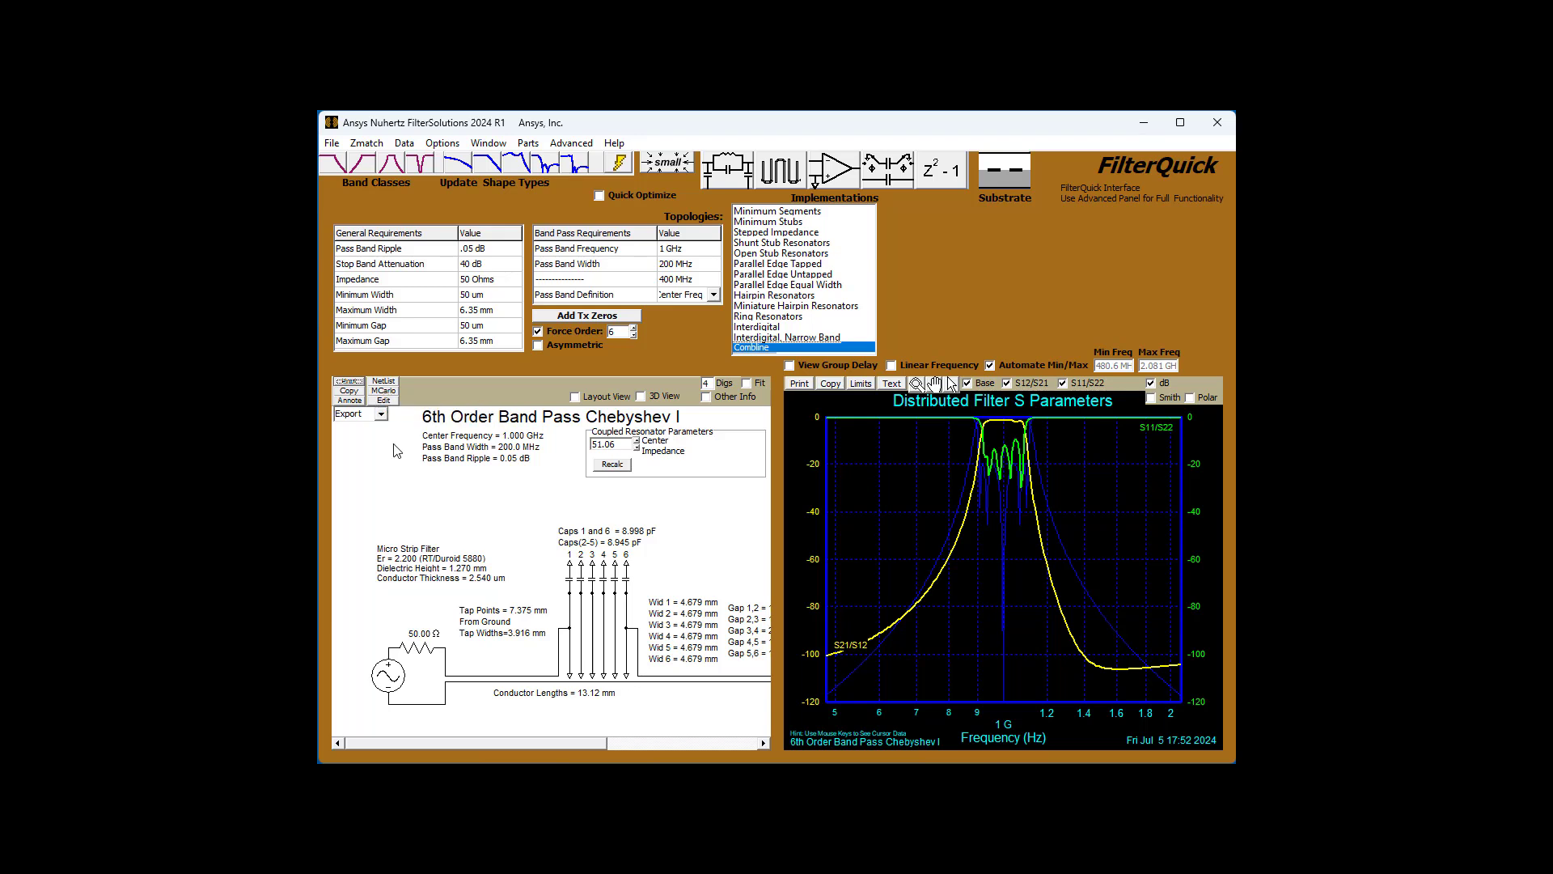
# Open the schematic's annotation dialog and the component value editor, cancelling each one.
pyautogui.click(349, 402)
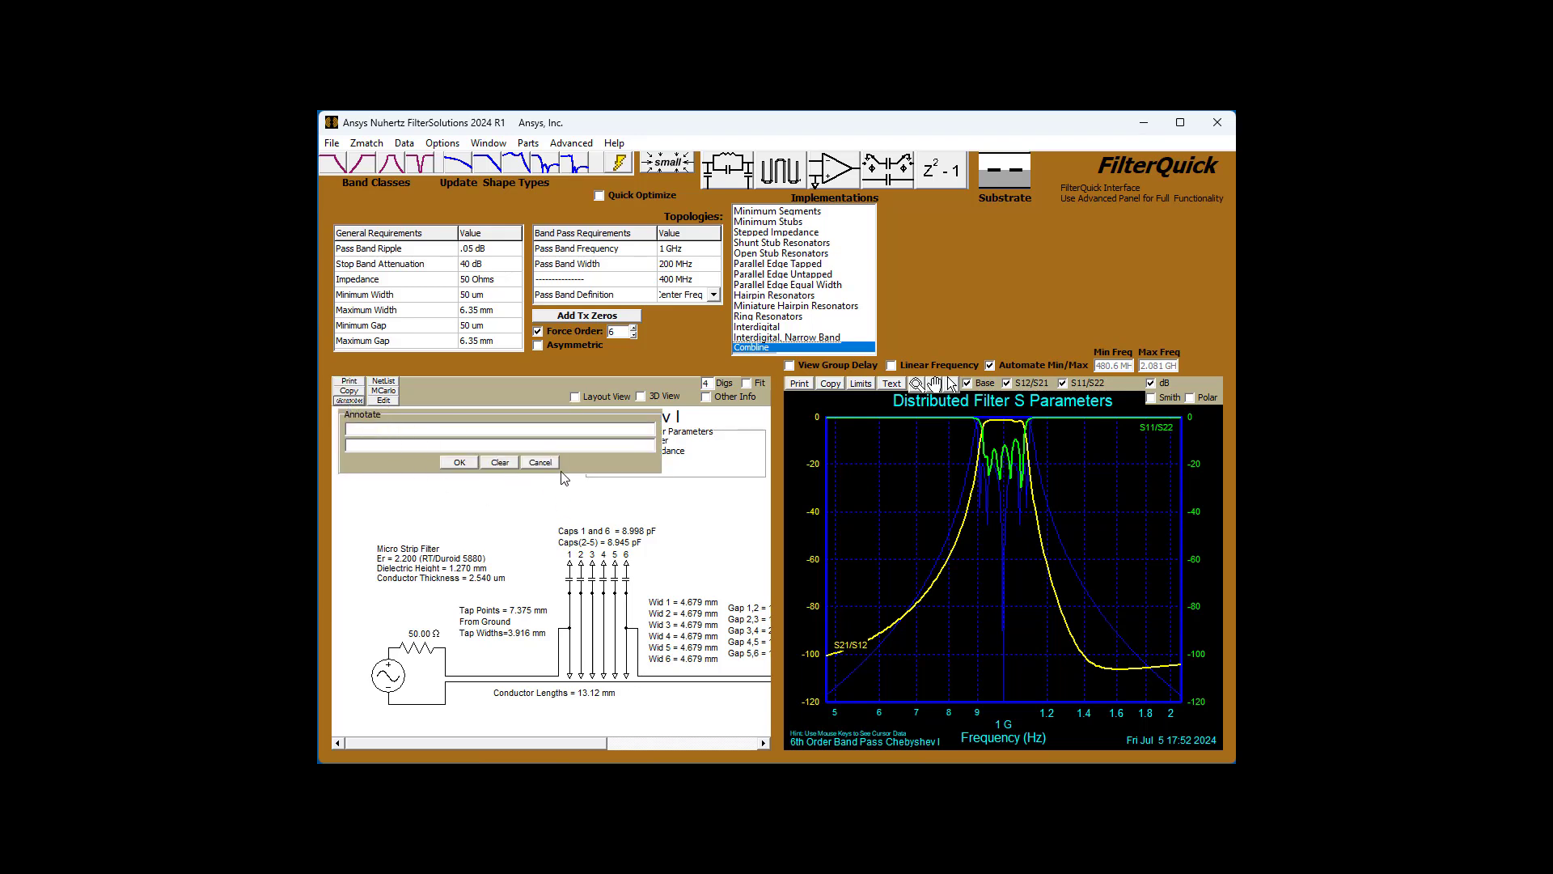
pyautogui.click(540, 463)
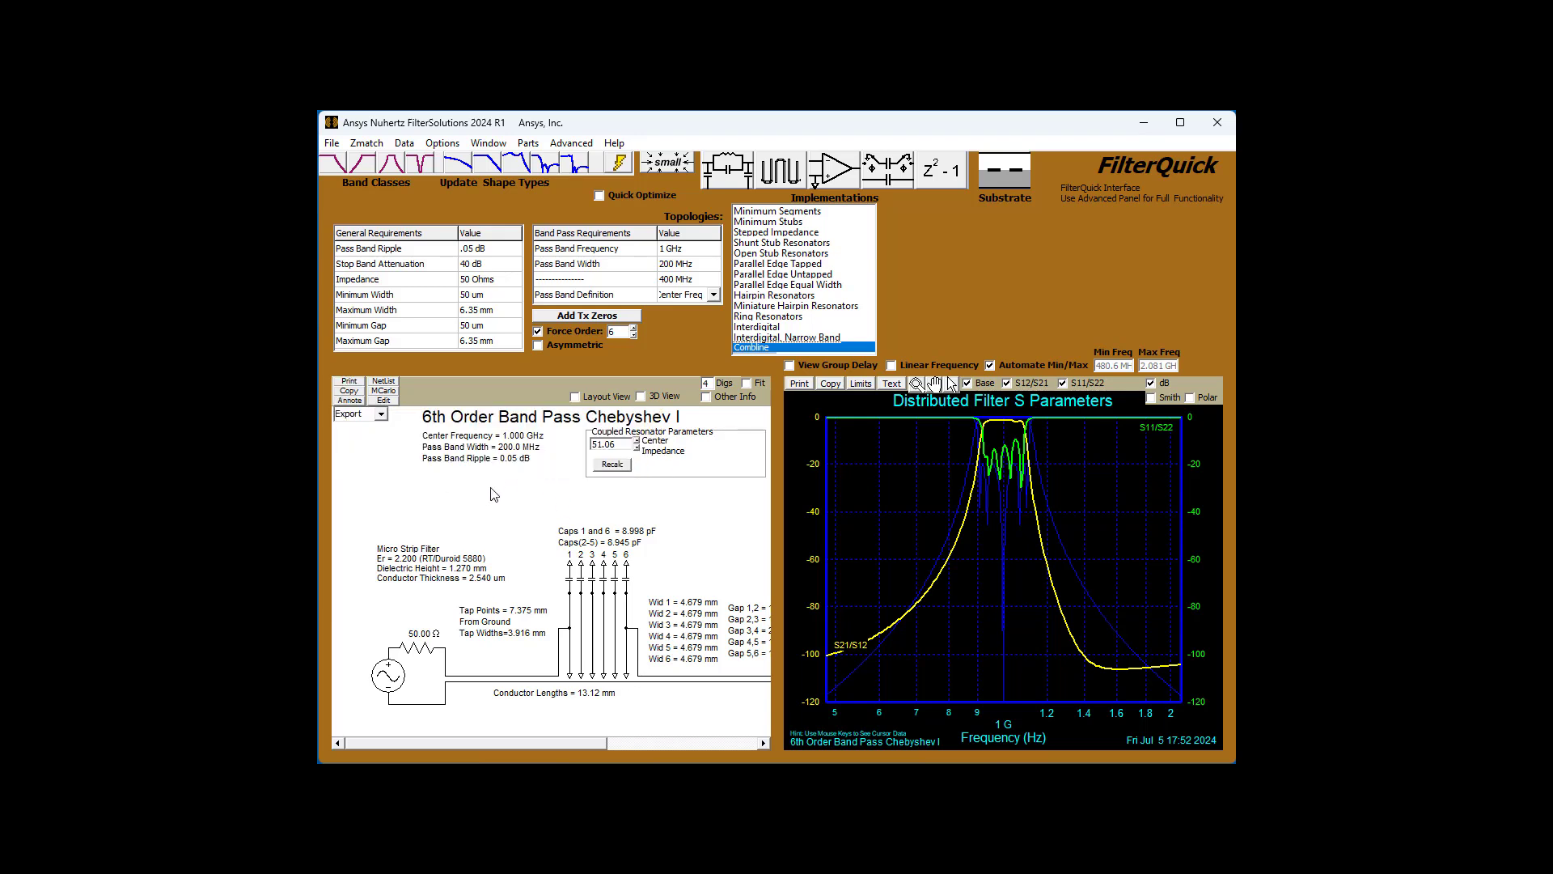
pyautogui.click(383, 400)
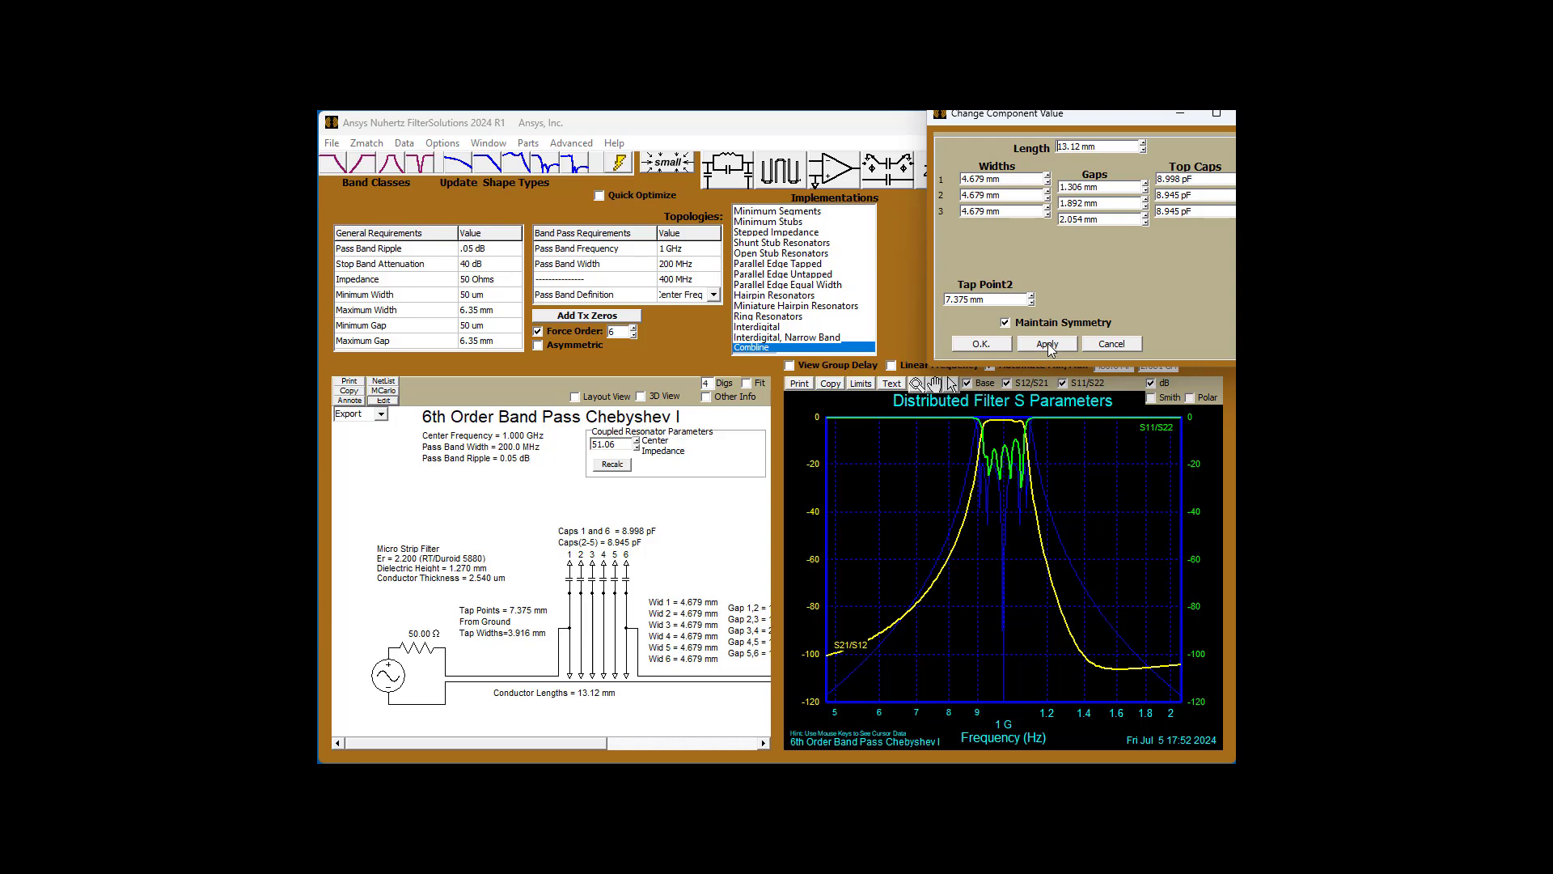
pyautogui.click(1110, 343)
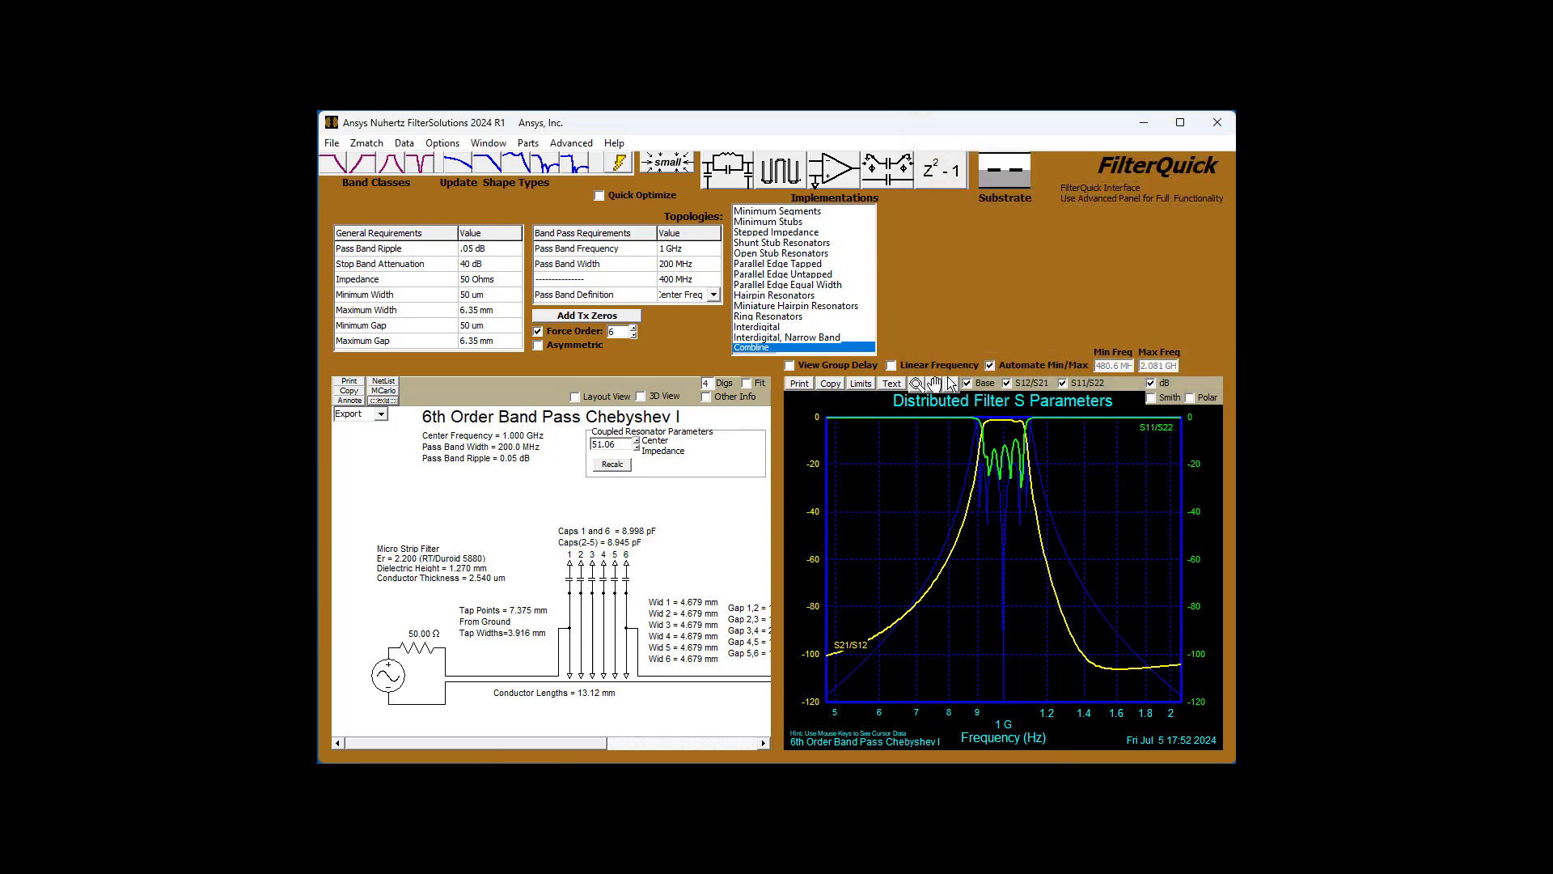
# View the combline filter as a layout and as a rotated 3D model, and return to the schematic.
pyautogui.click(575, 397)
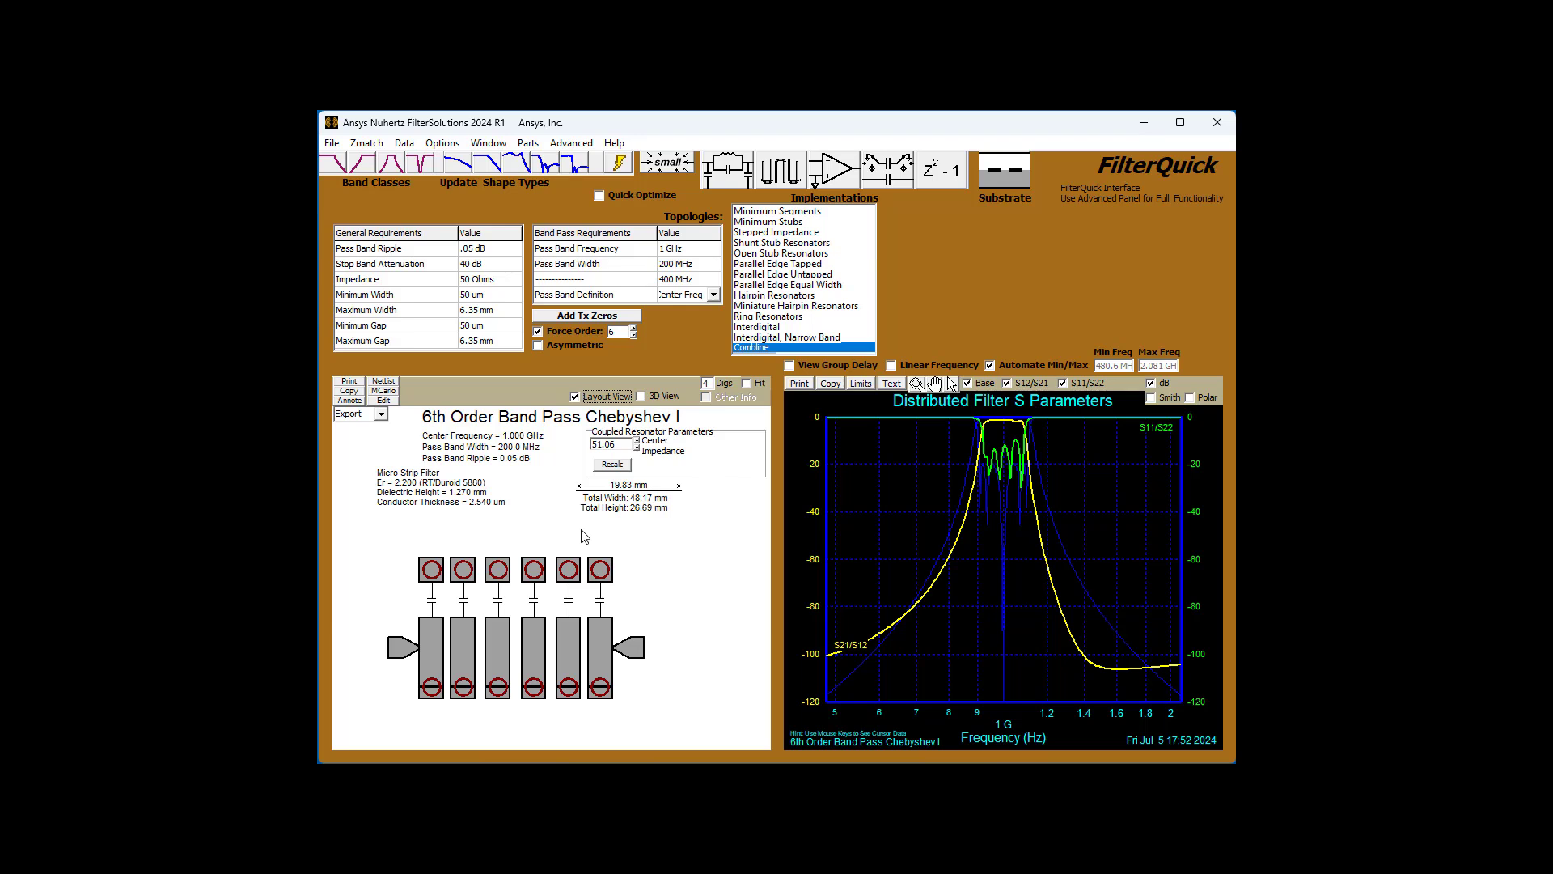
pyautogui.click(609, 398)
pyautogui.click(641, 397)
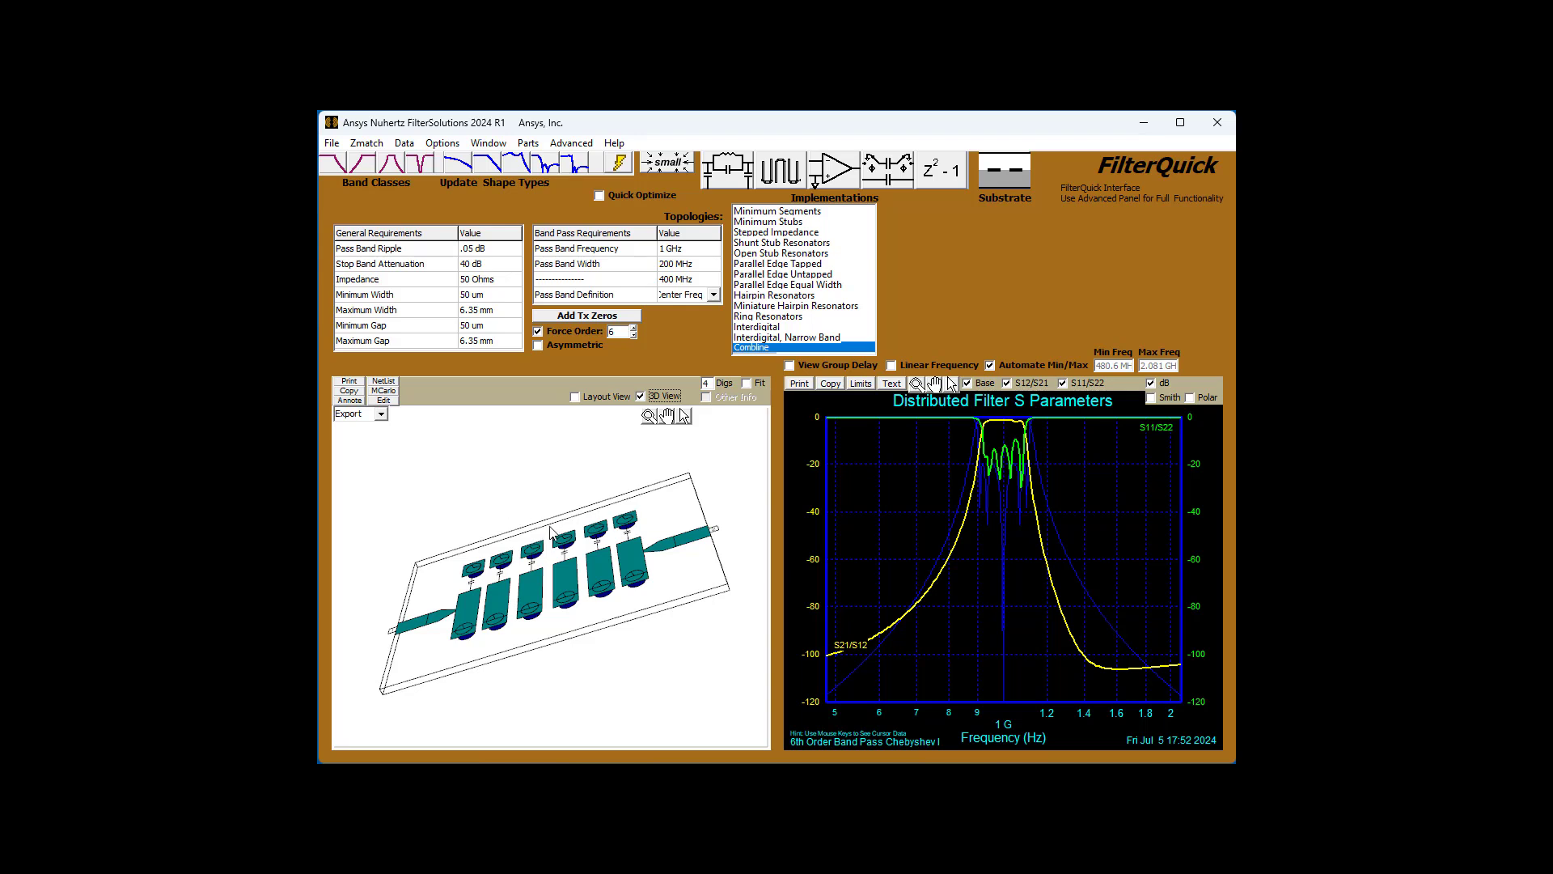
pyautogui.moveTo(550, 533); pyautogui.dragTo(588, 592)
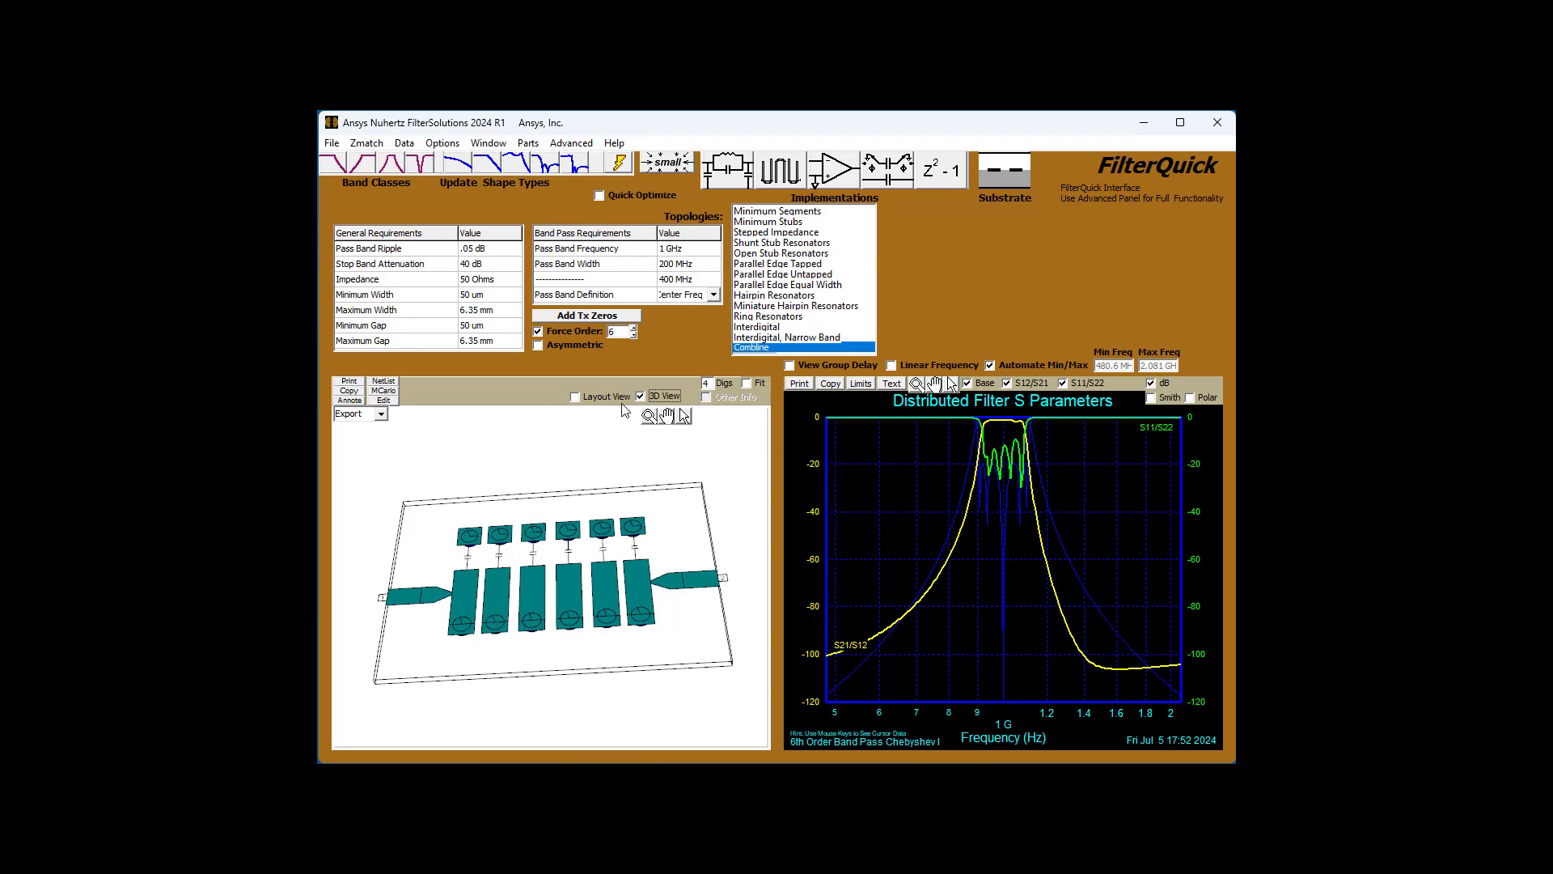
pyautogui.click(643, 397)
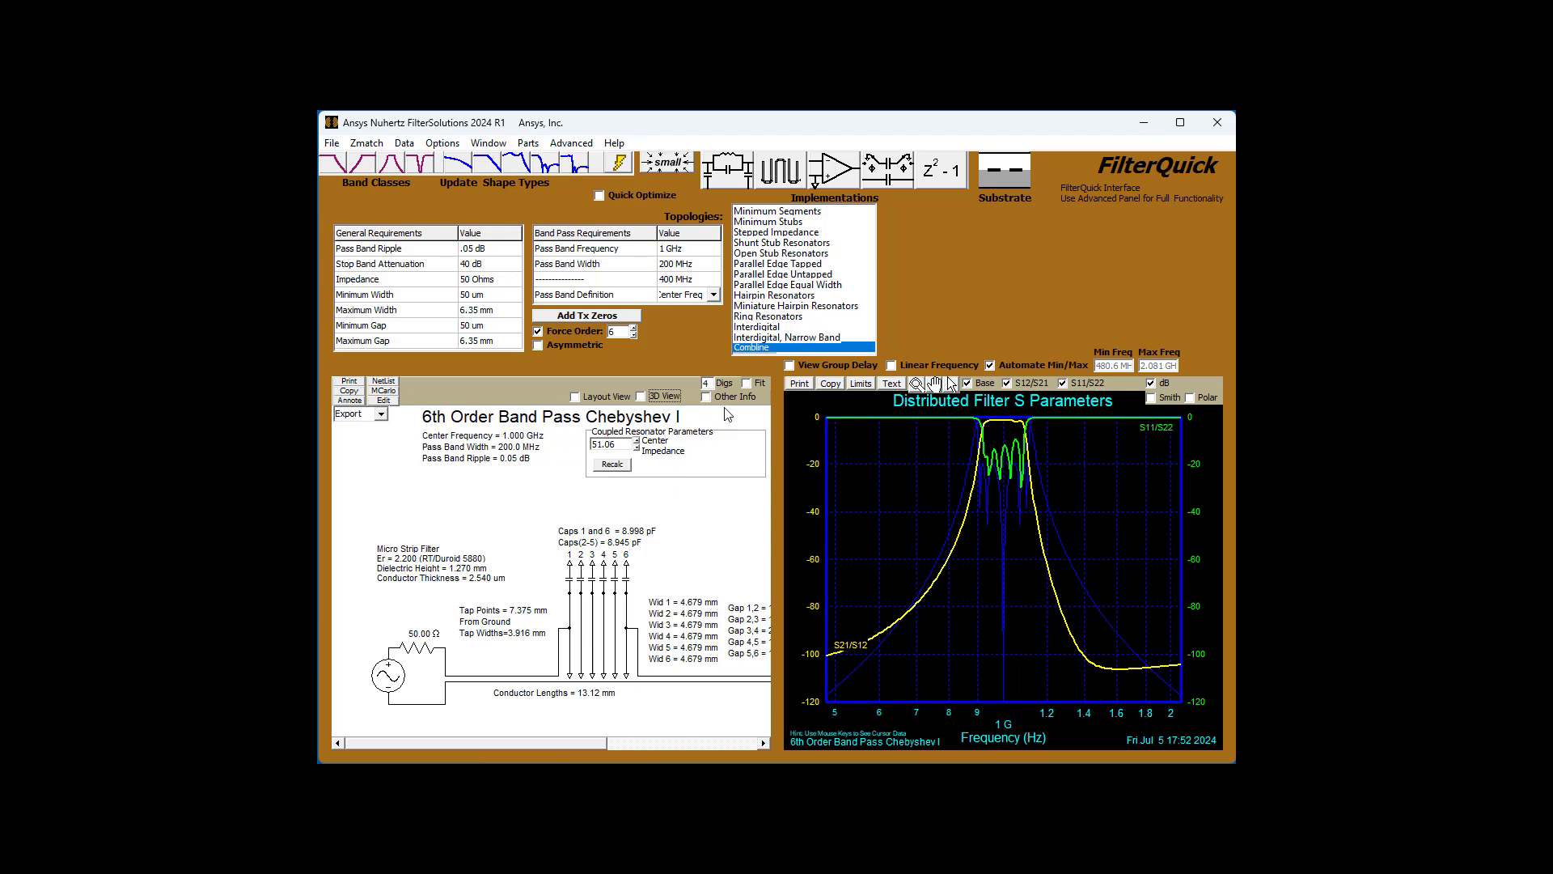
# Preview the schematic fitted to its window and with the other component information, restoring the default display each time.
pyautogui.click(746, 383)
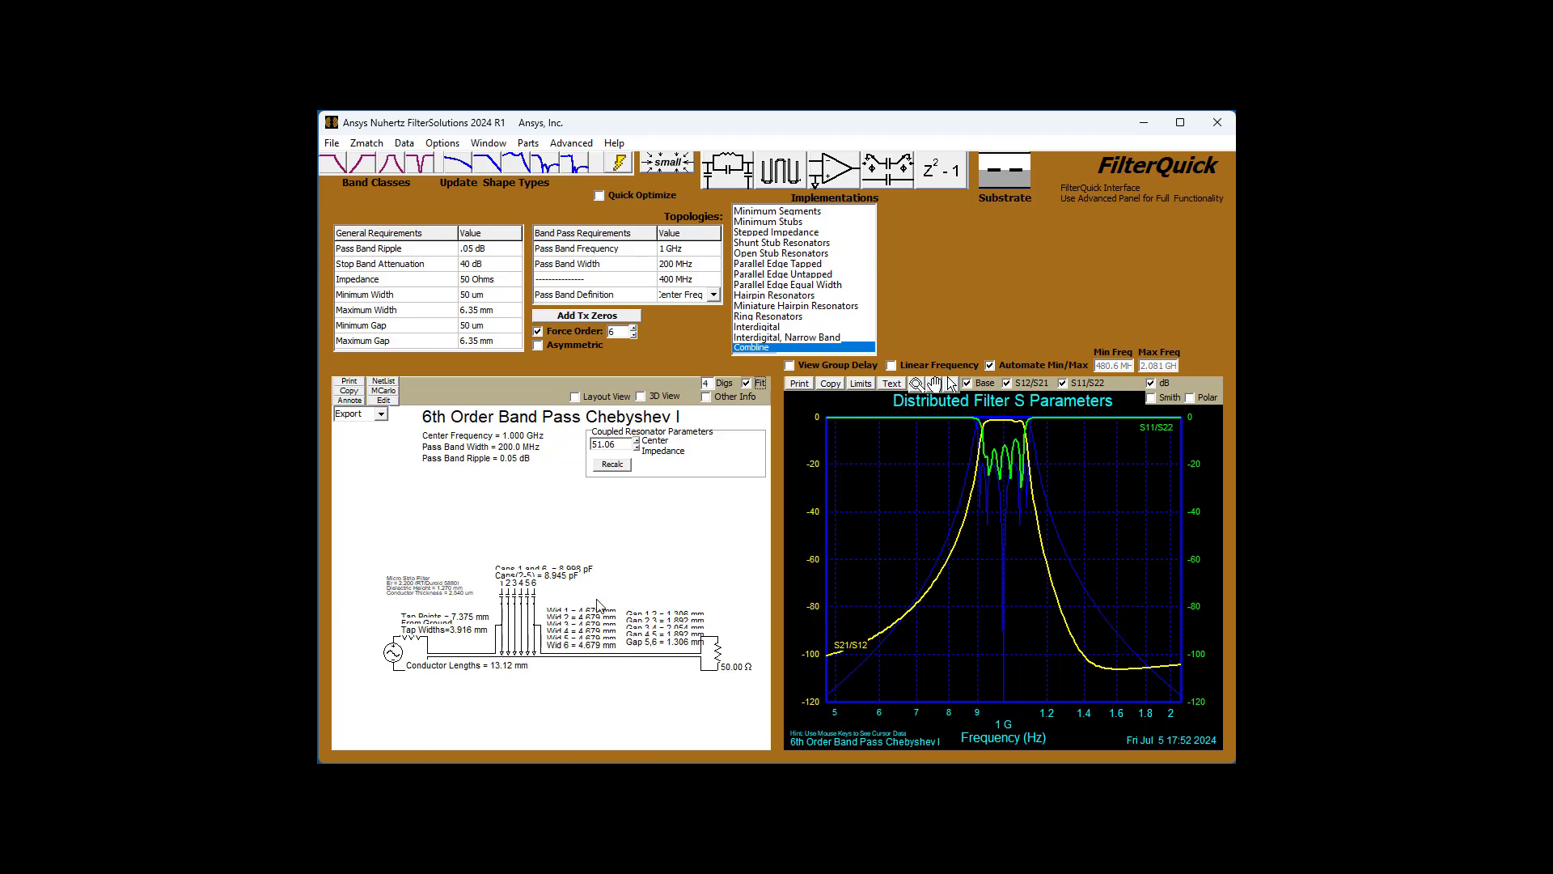
pyautogui.click(746, 384)
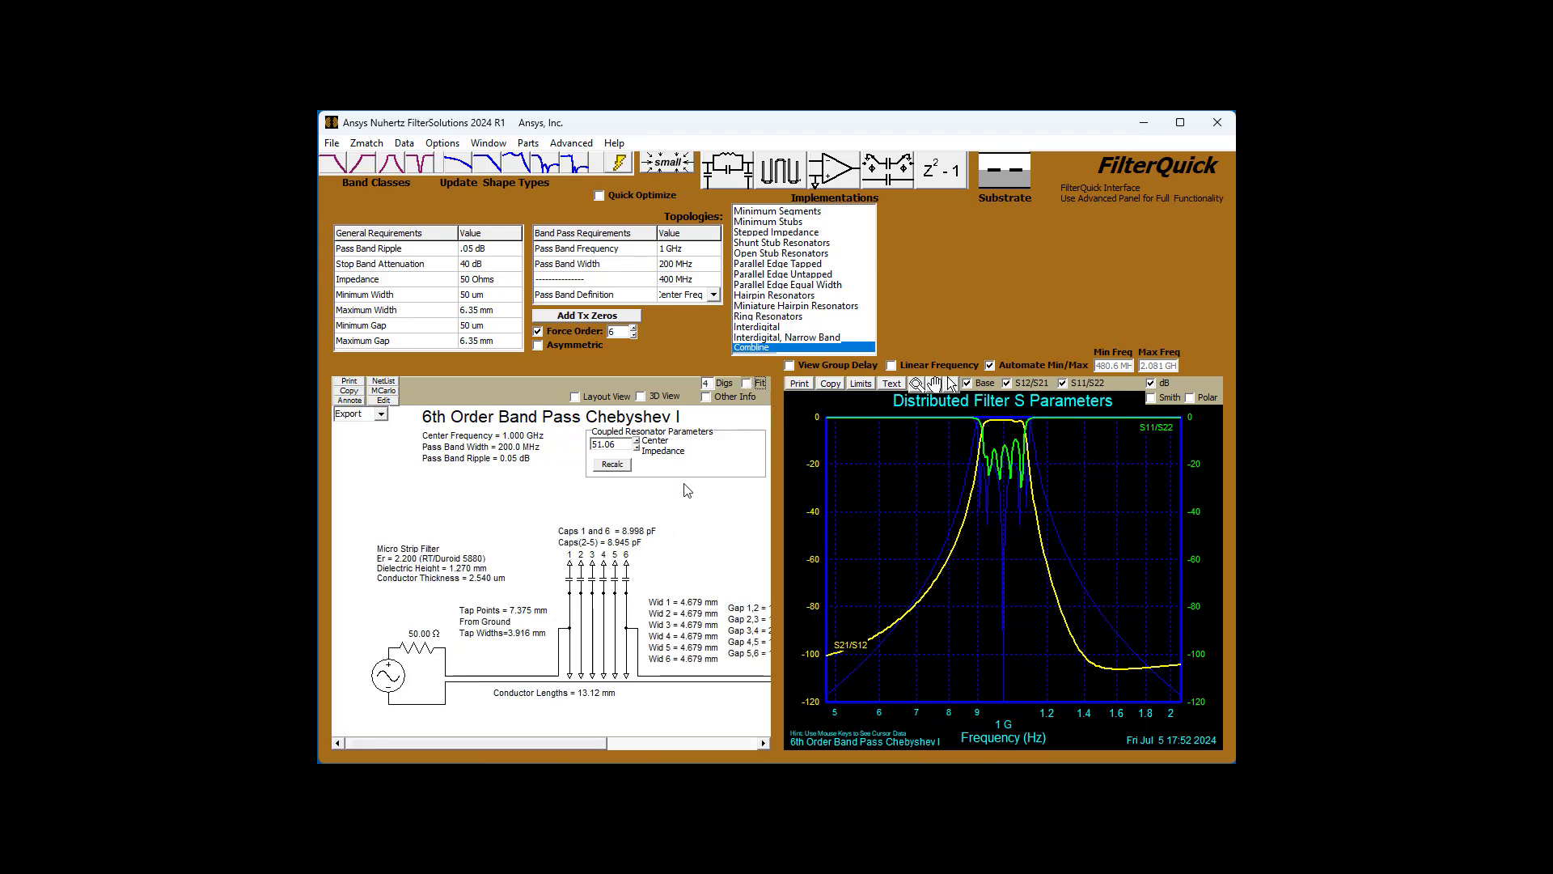
pyautogui.click(712, 398)
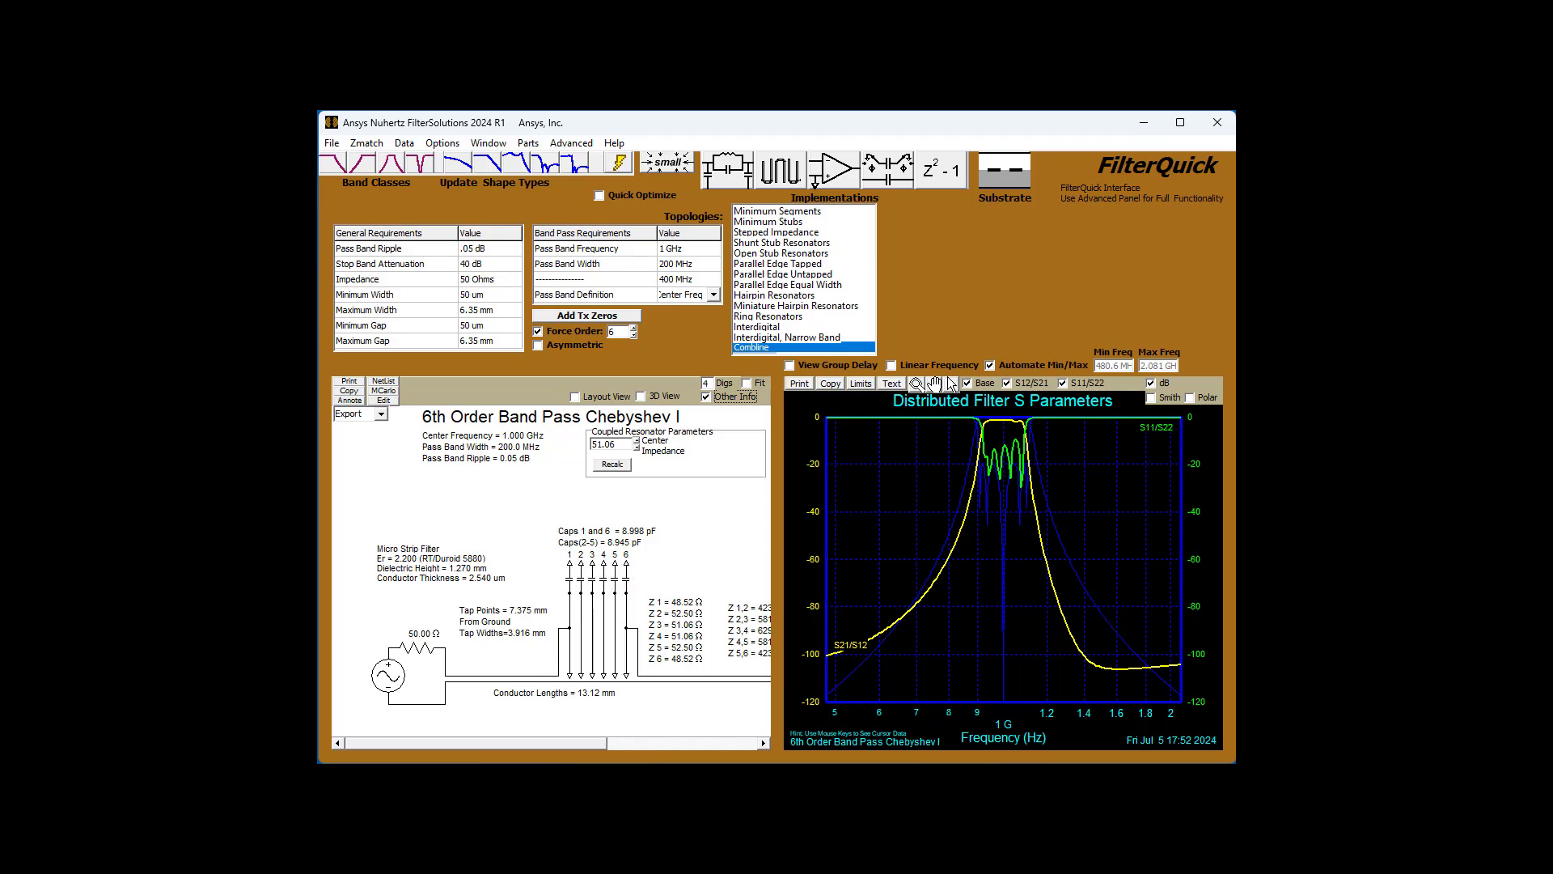
pyautogui.press('space')
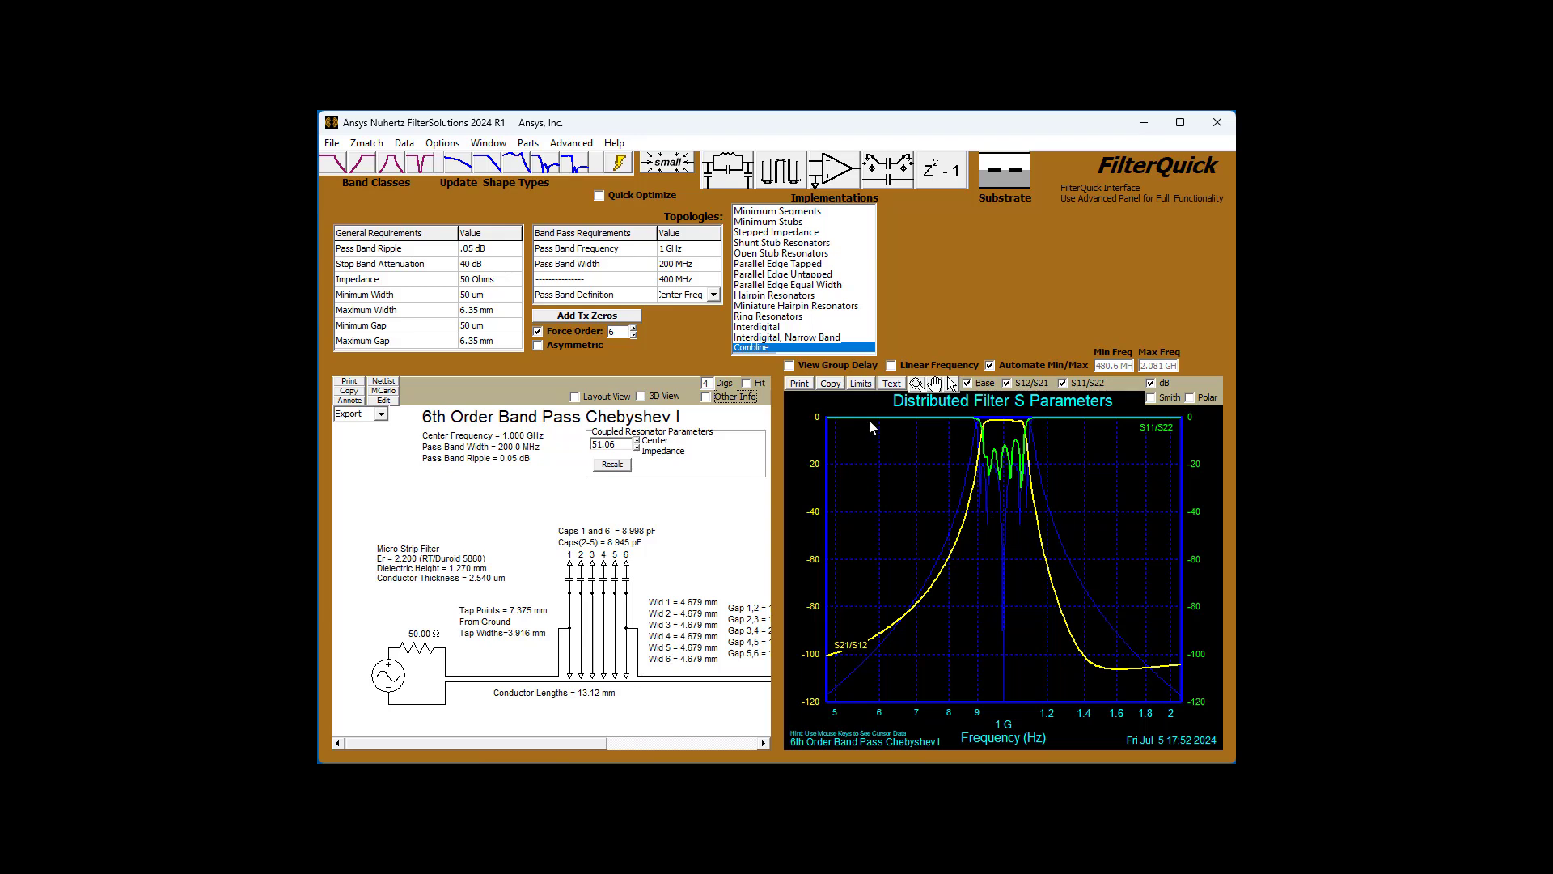
# Preview the response graph with group delay, a linear frequency axis and manual frequency limits, restoring the default setting each time.
pyautogui.click(790, 366)
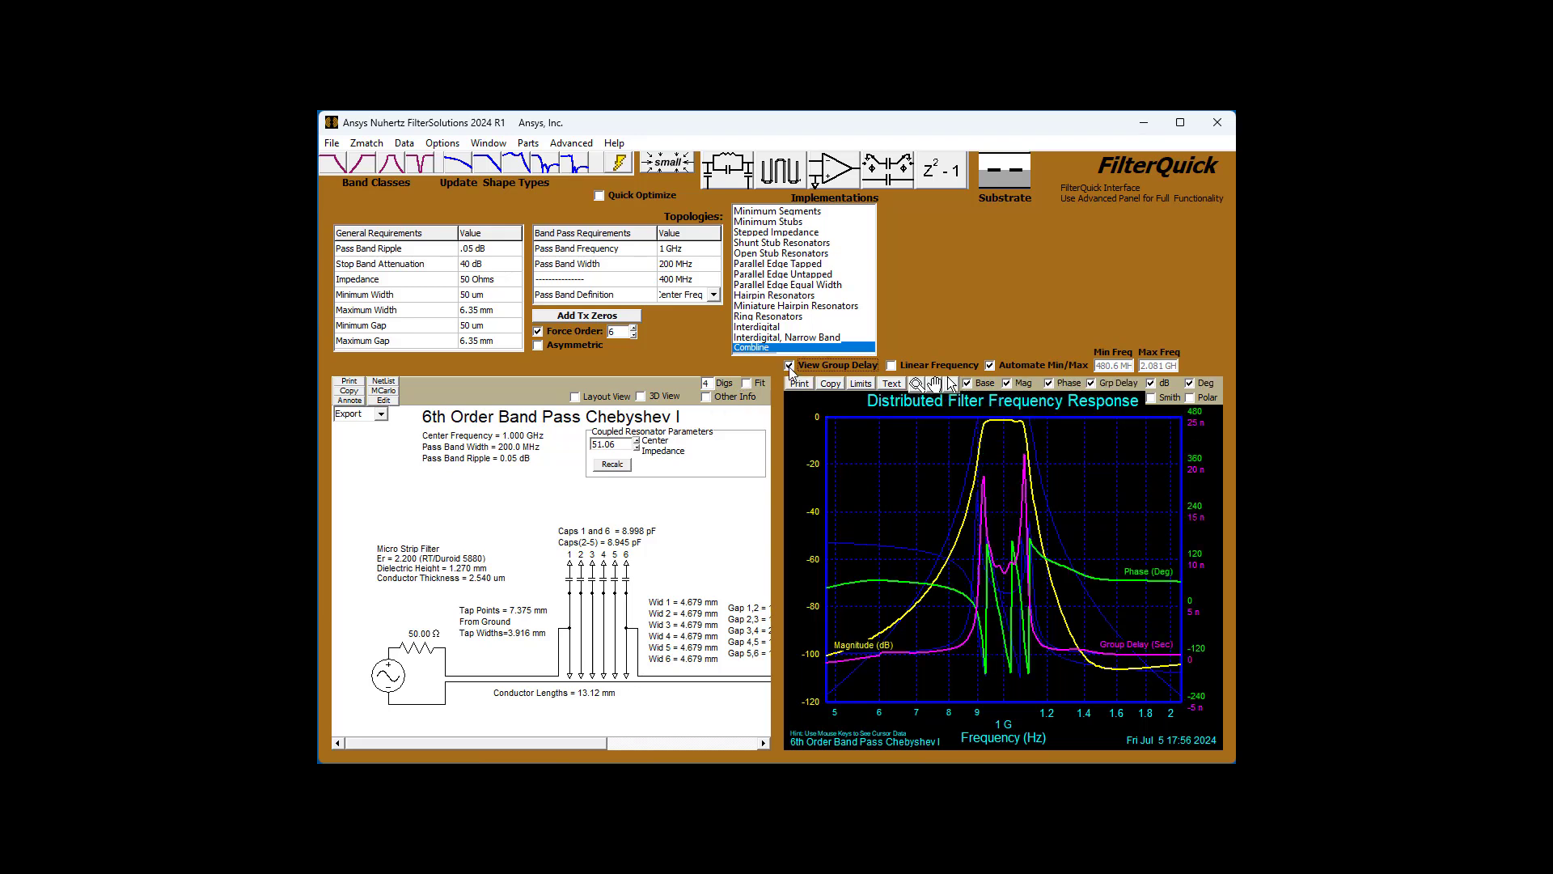
pyautogui.click(790, 367)
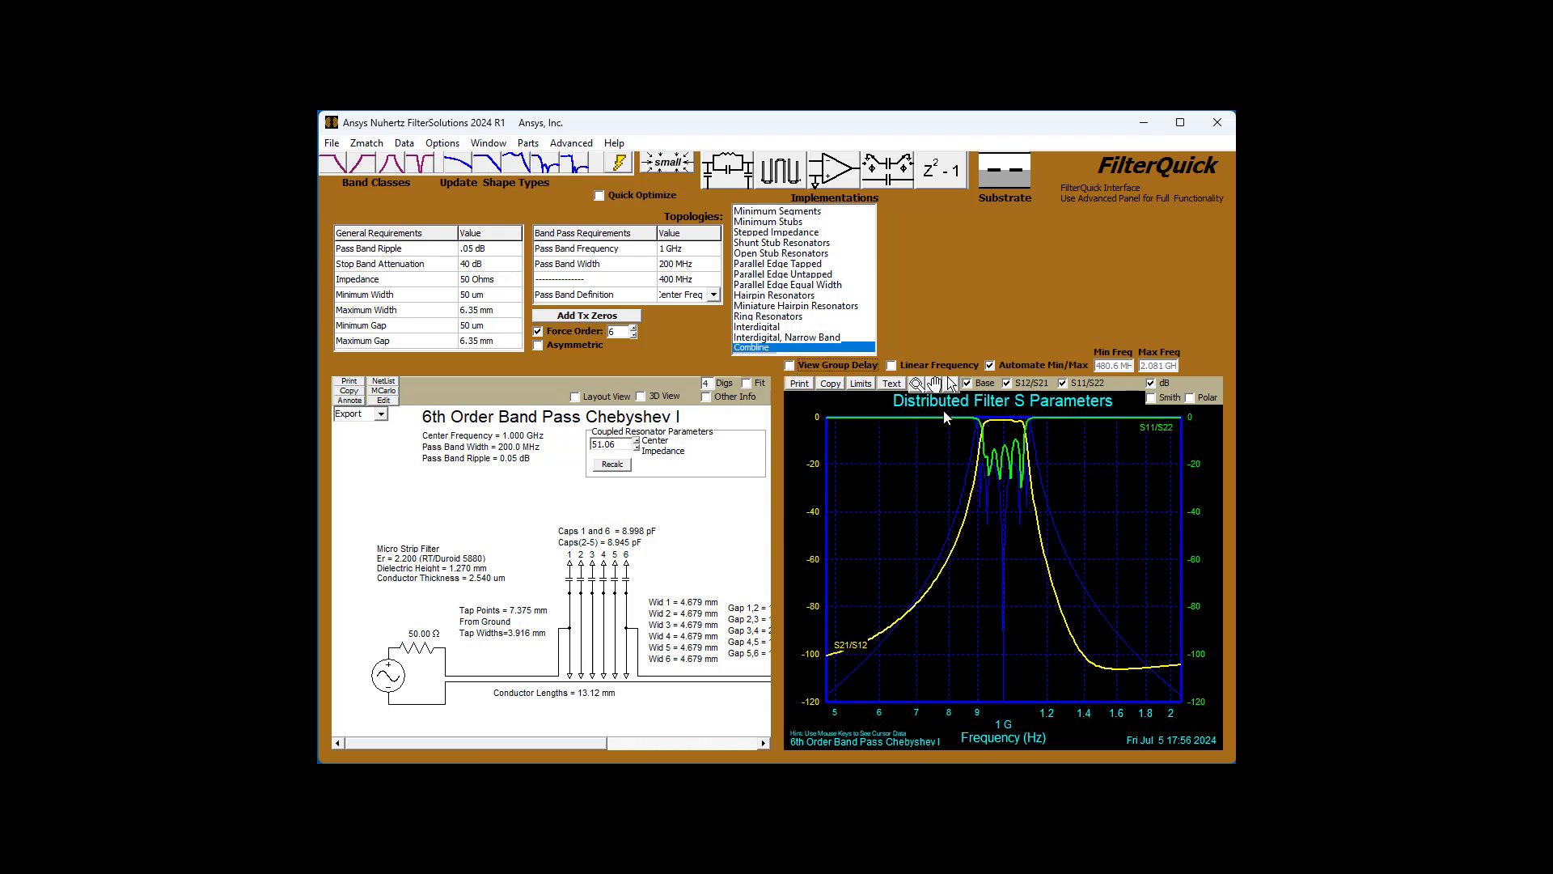
pyautogui.click(892, 366)
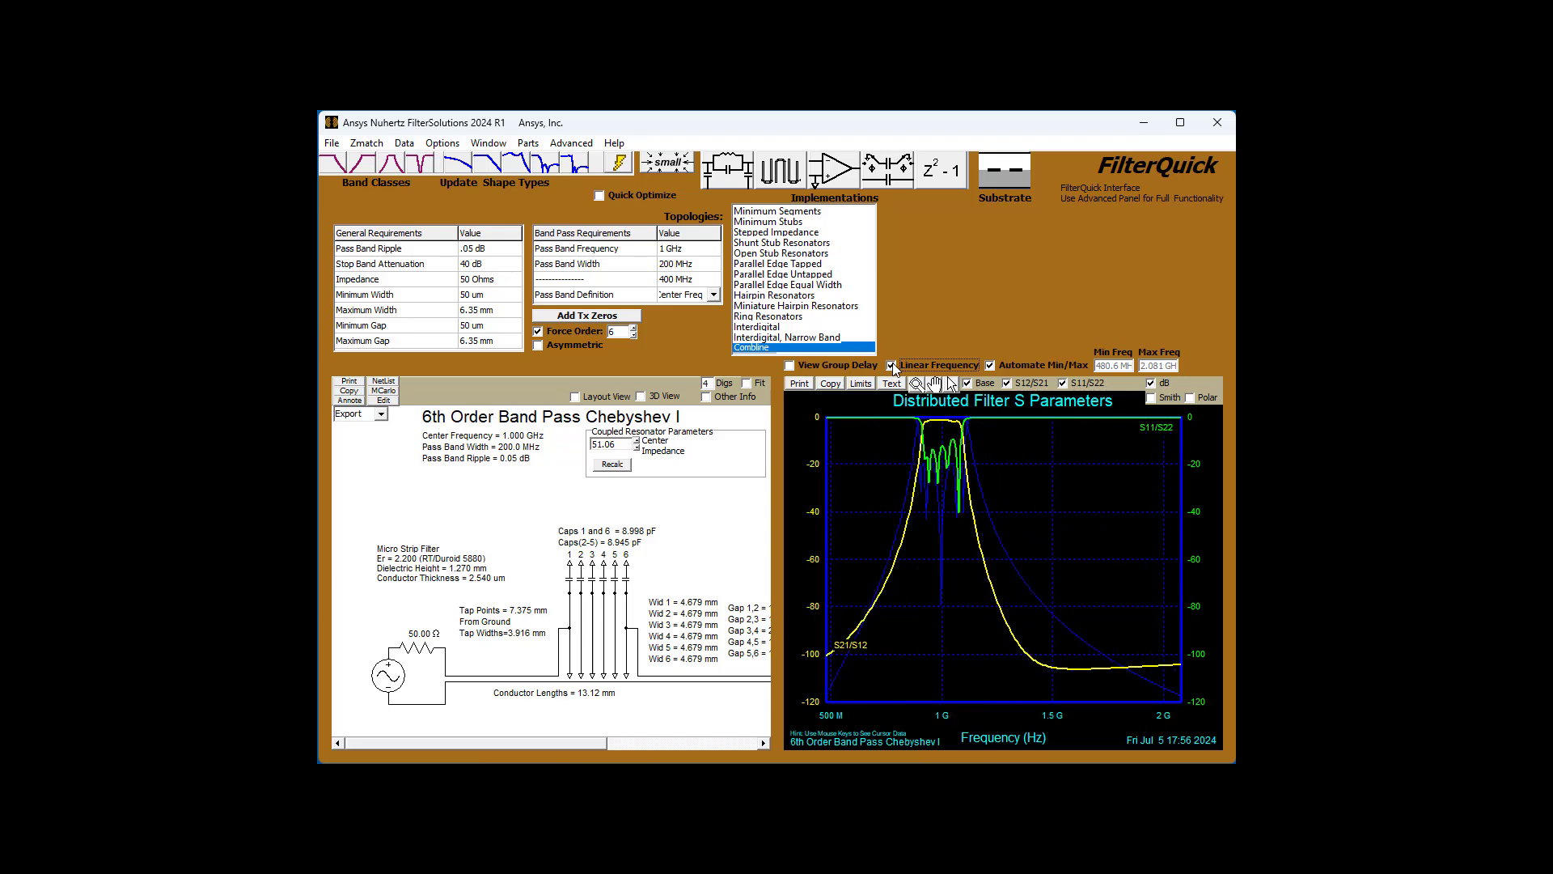
pyautogui.click(892, 366)
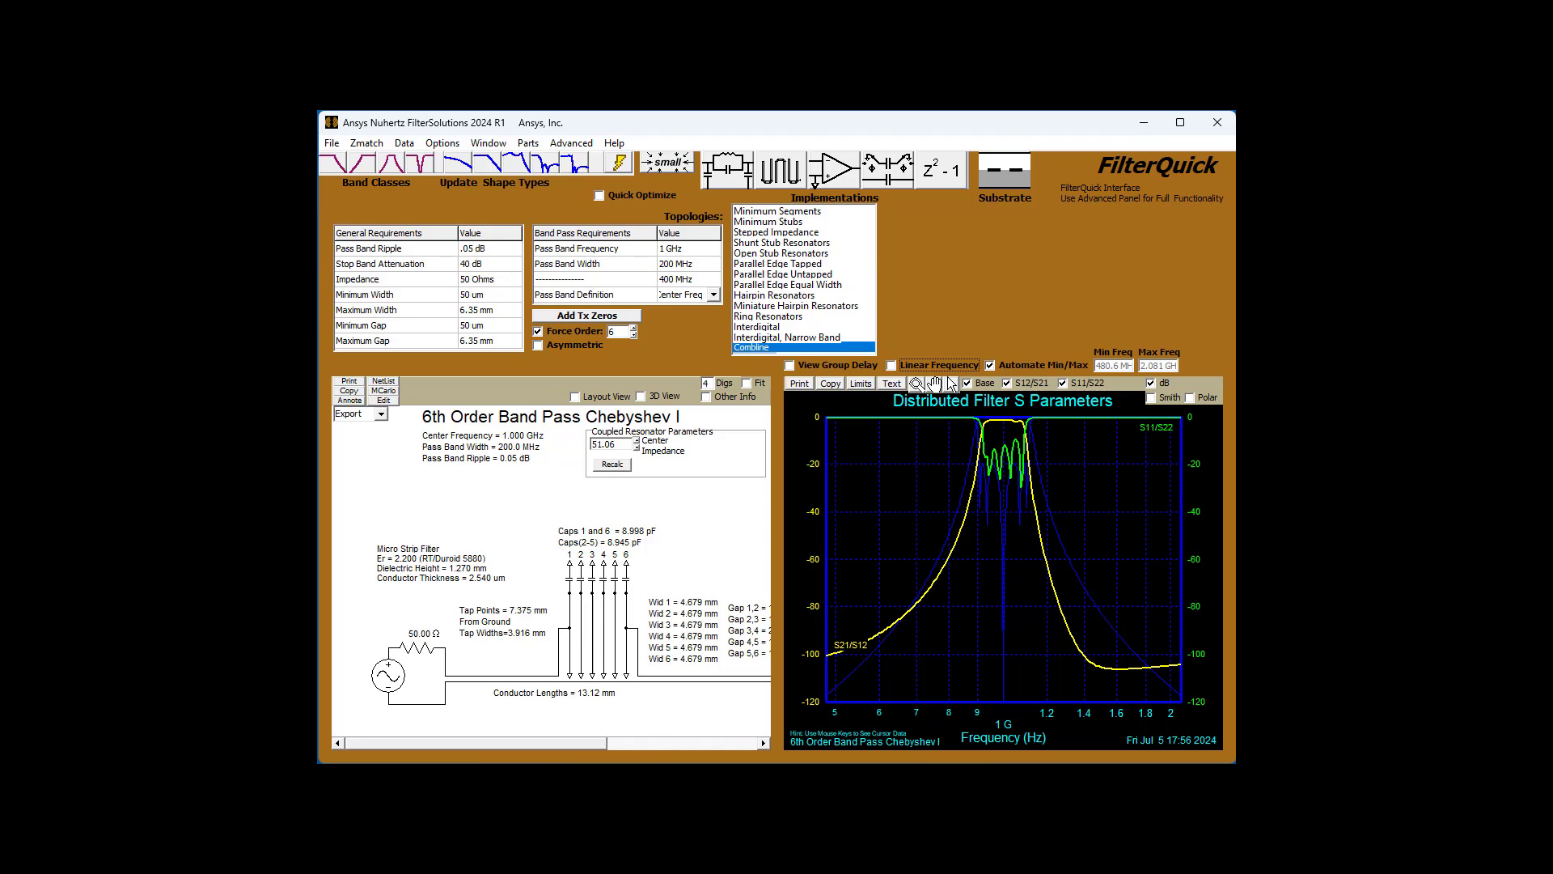
pyautogui.click(991, 366)
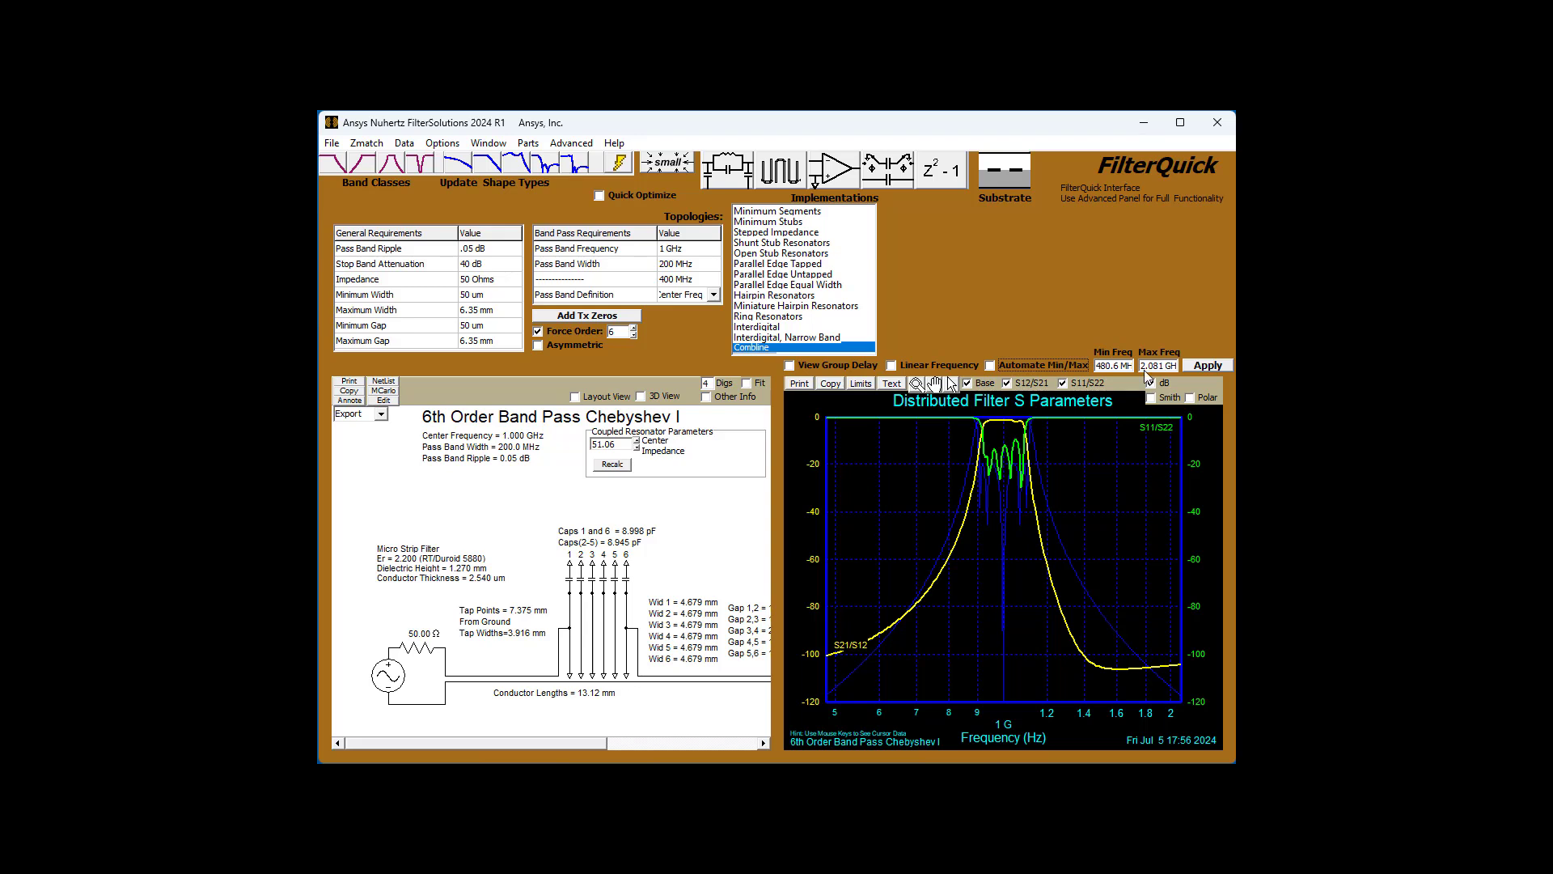
pyautogui.click(991, 365)
# Open the graph limits dialog and cancel it, and view the S parameter data as text before closing the listing.
pyautogui.click(861, 384)
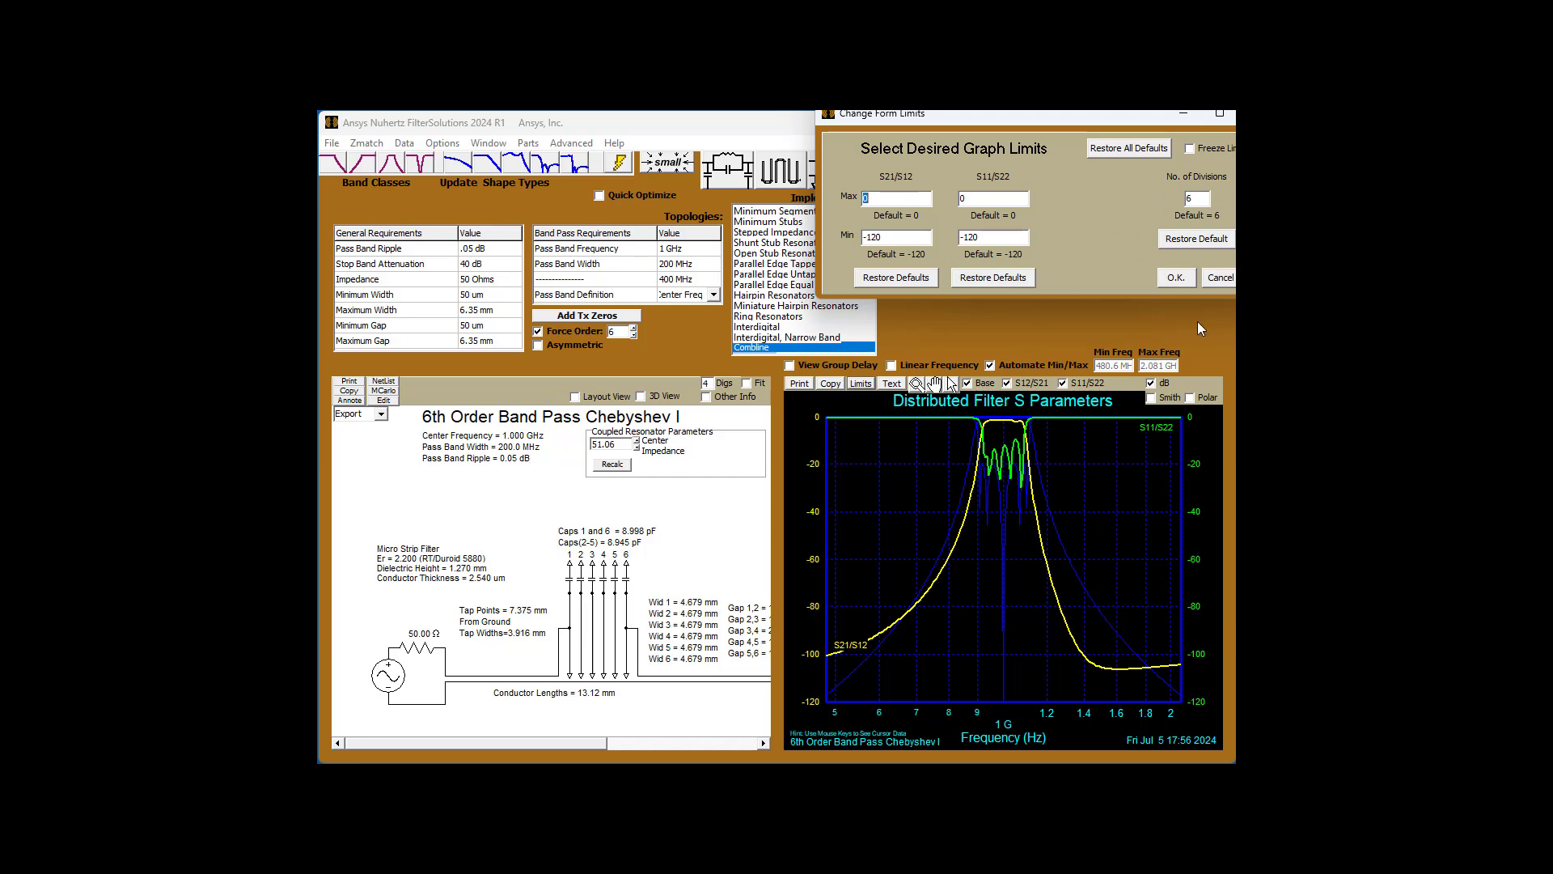
pyautogui.click(1216, 280)
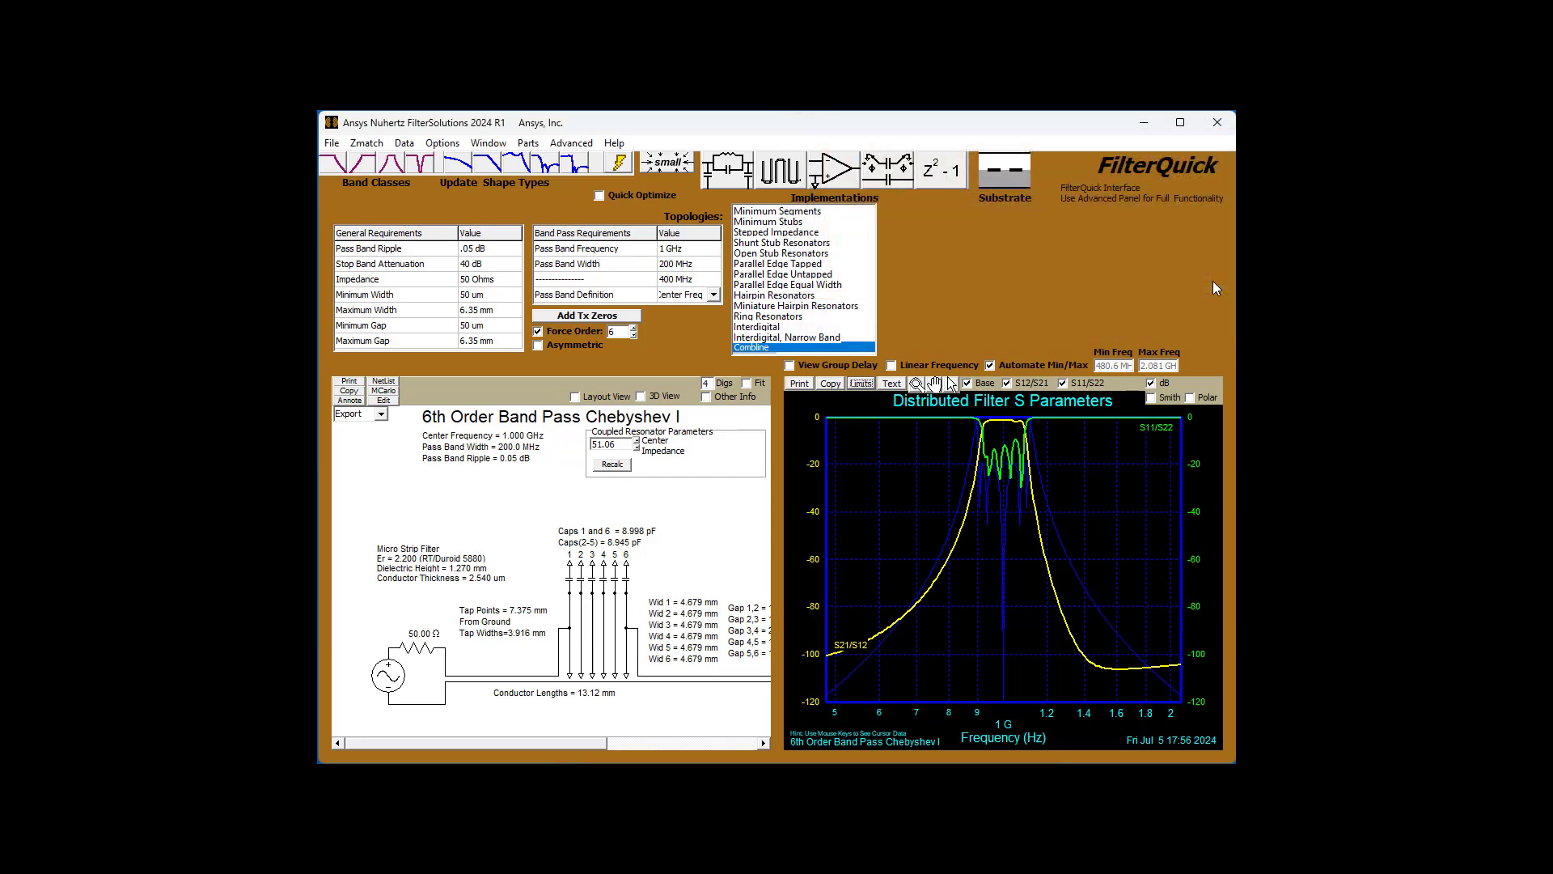
pyautogui.click(891, 383)
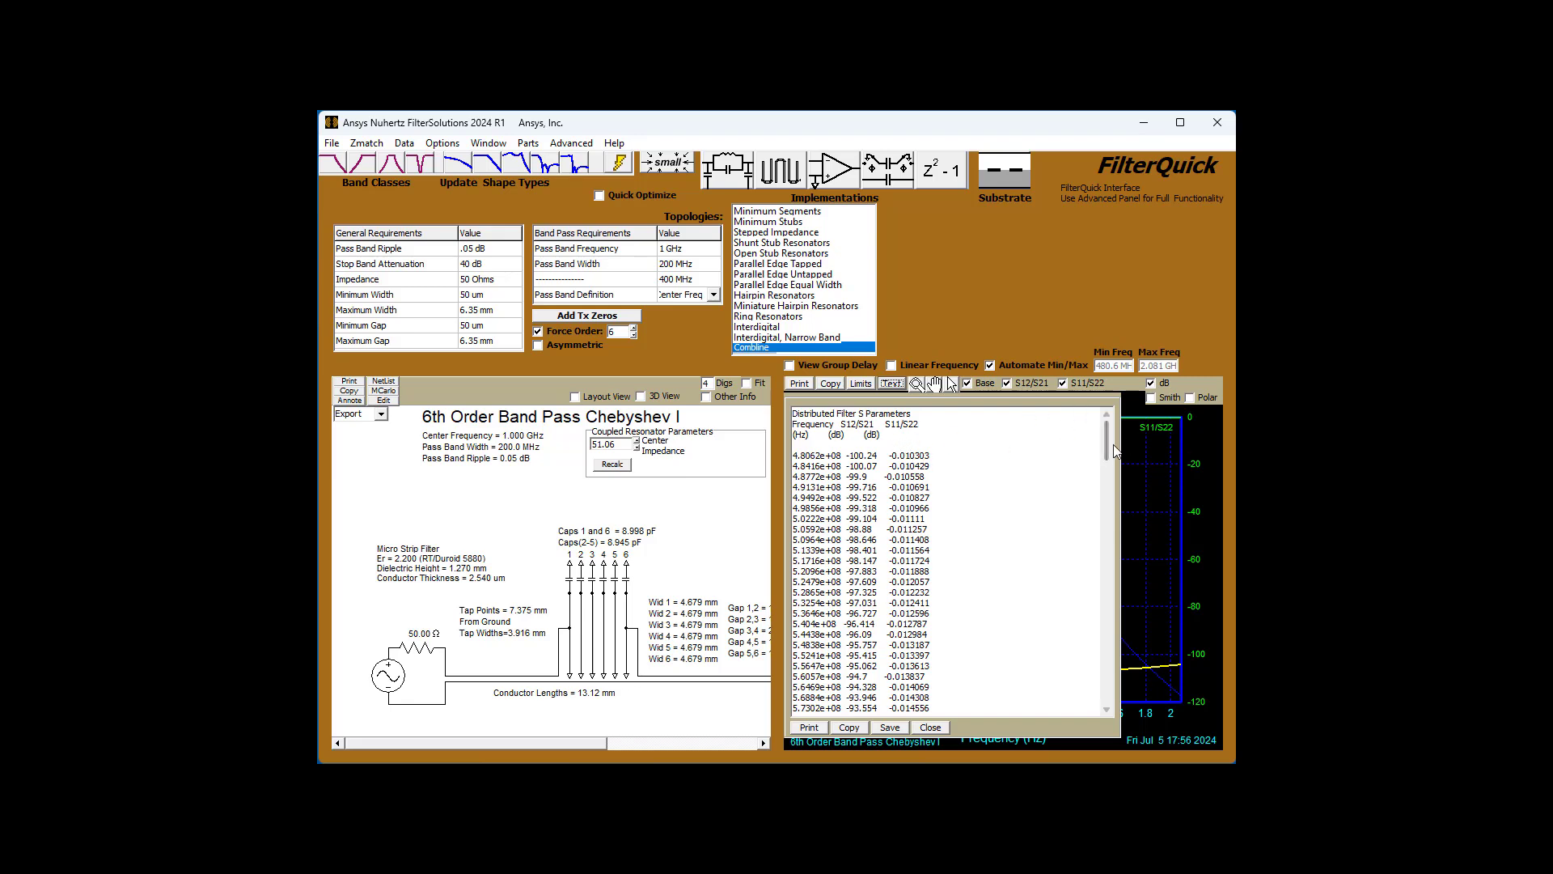
pyautogui.click(931, 727)
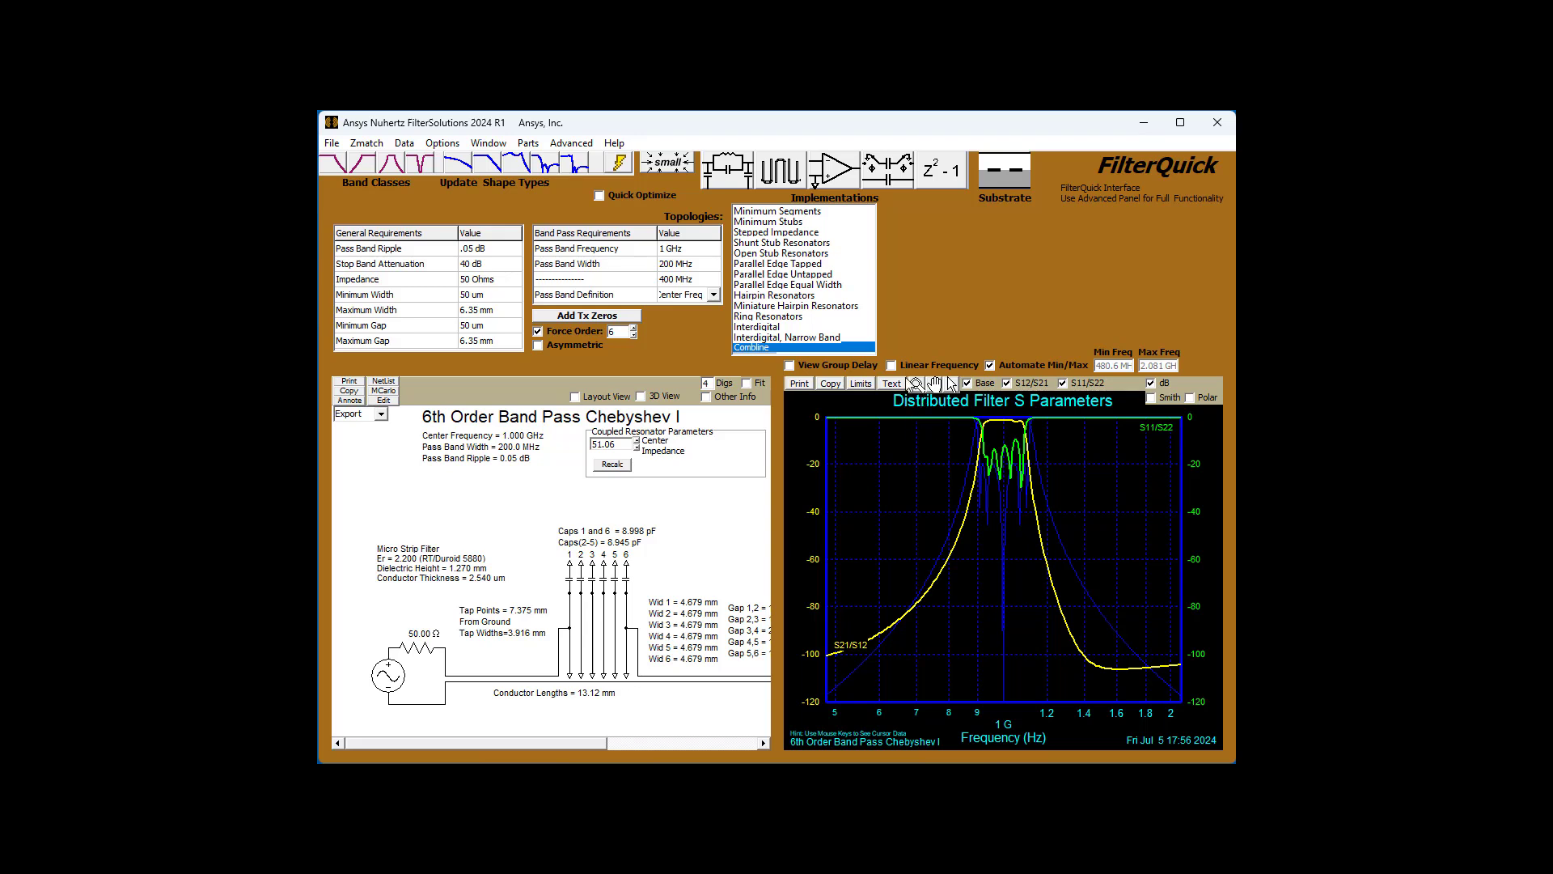
# Zoom and pan the S parameter graph around the pass band, and restore its default view.
pyautogui.click(917, 383)
pyautogui.click(1002, 496)
pyautogui.click(1002, 497)
pyautogui.click(1001, 496)
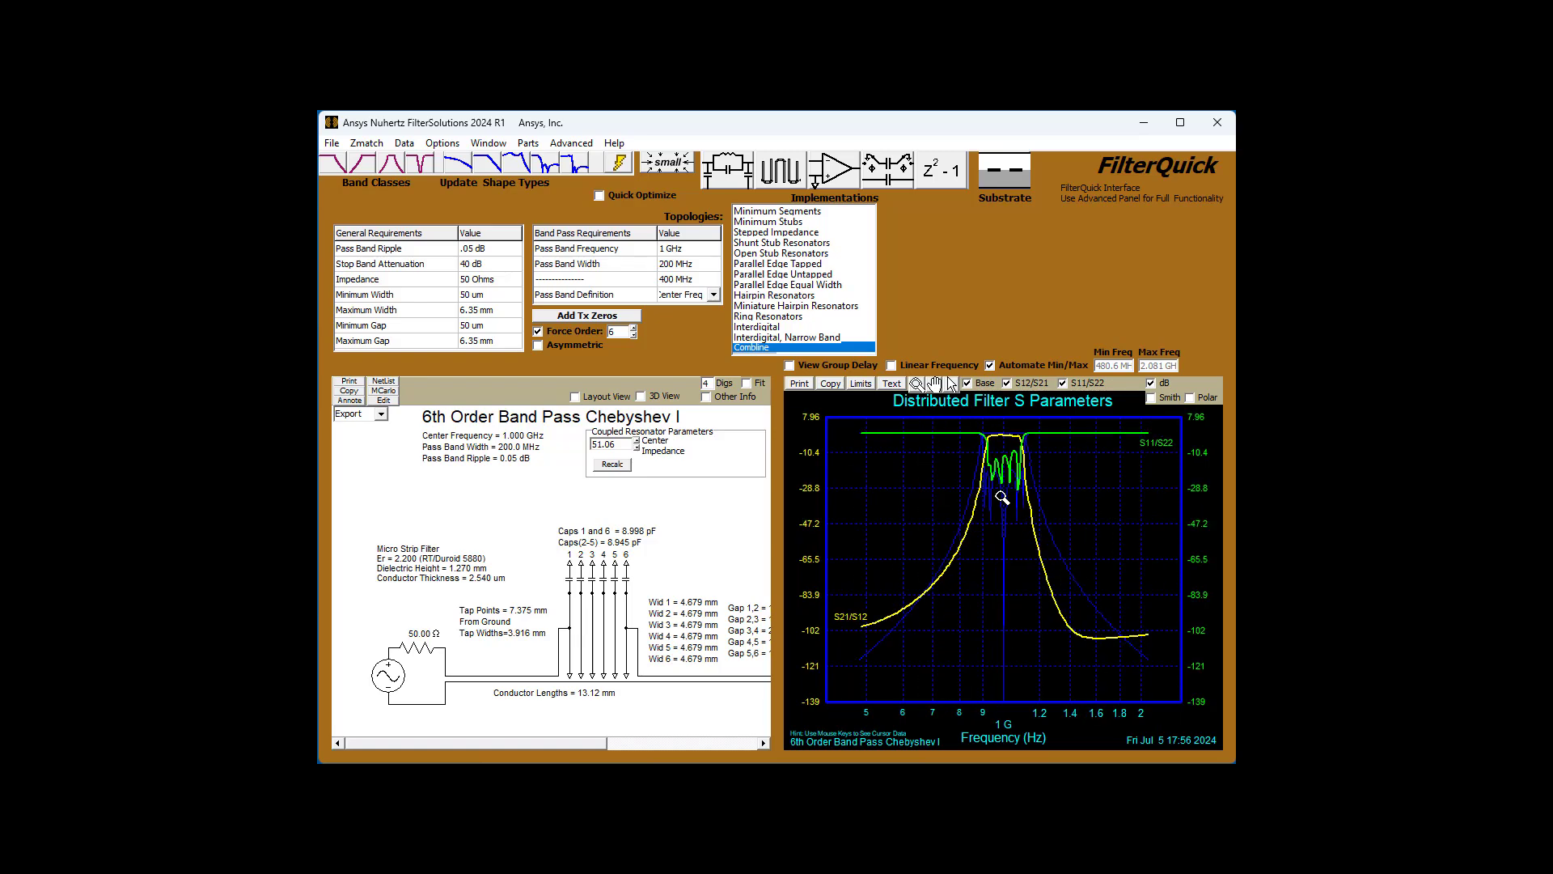
pyautogui.click(1001, 495)
pyautogui.click(936, 384)
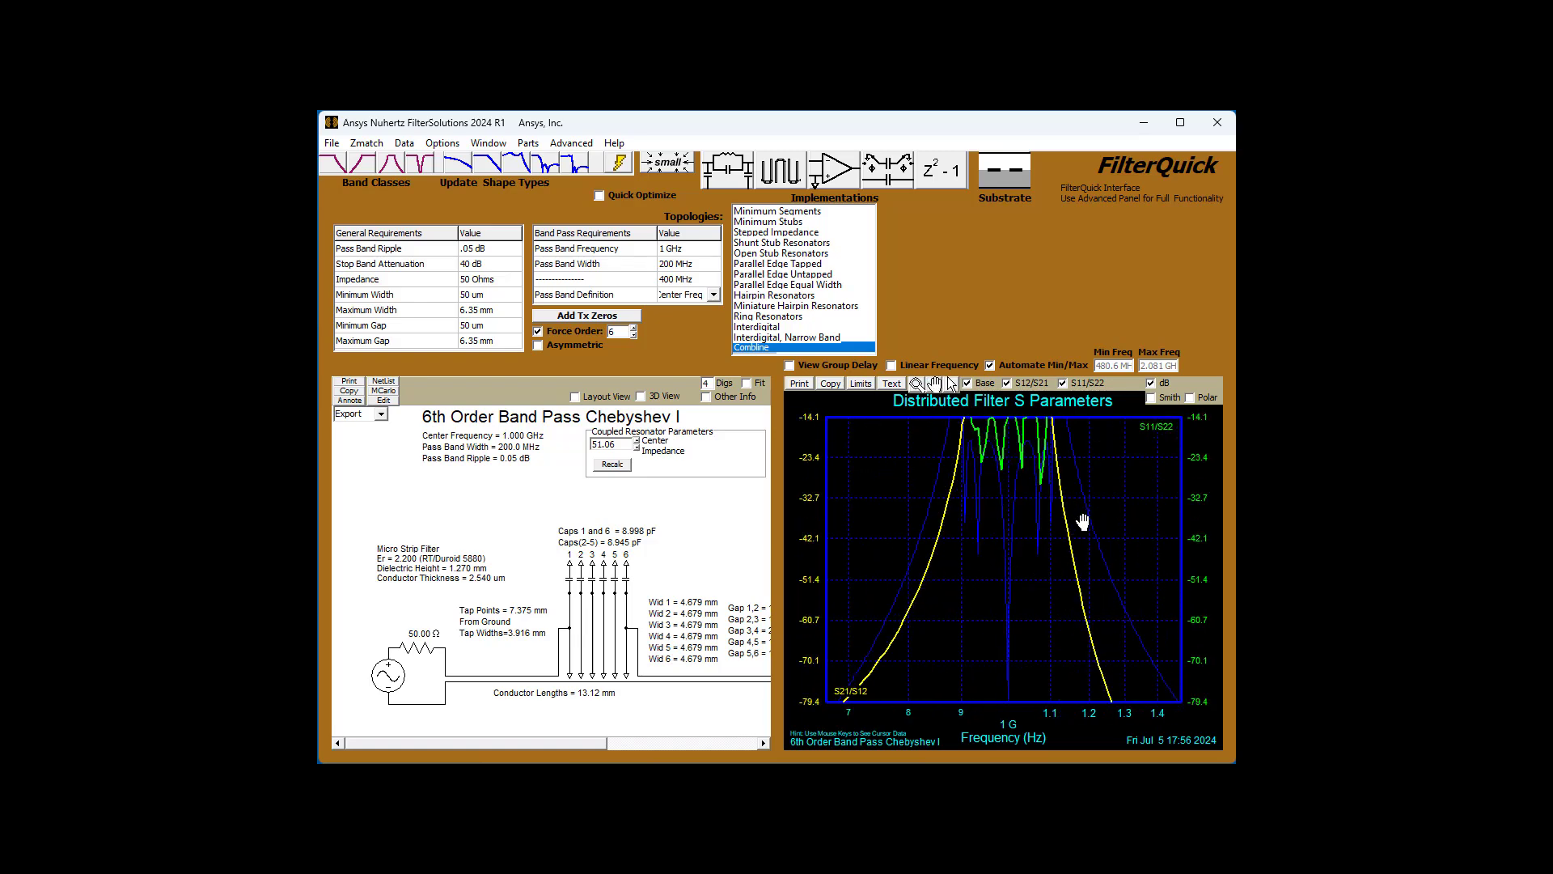
pyautogui.moveTo(1085, 520); pyautogui.dragTo(1044, 539)
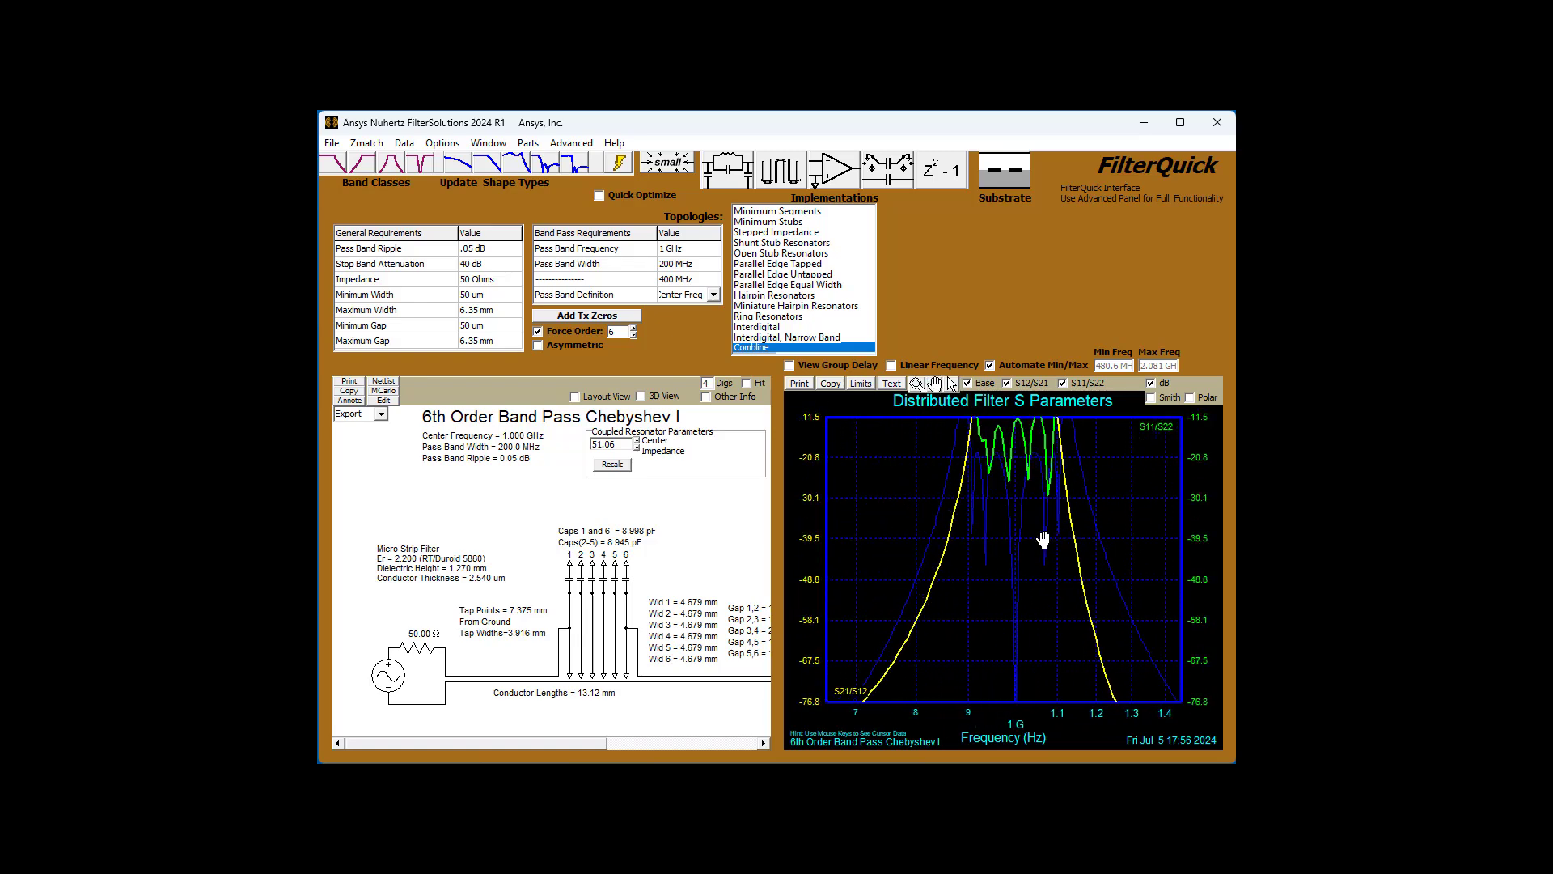
pyautogui.click(950, 385)
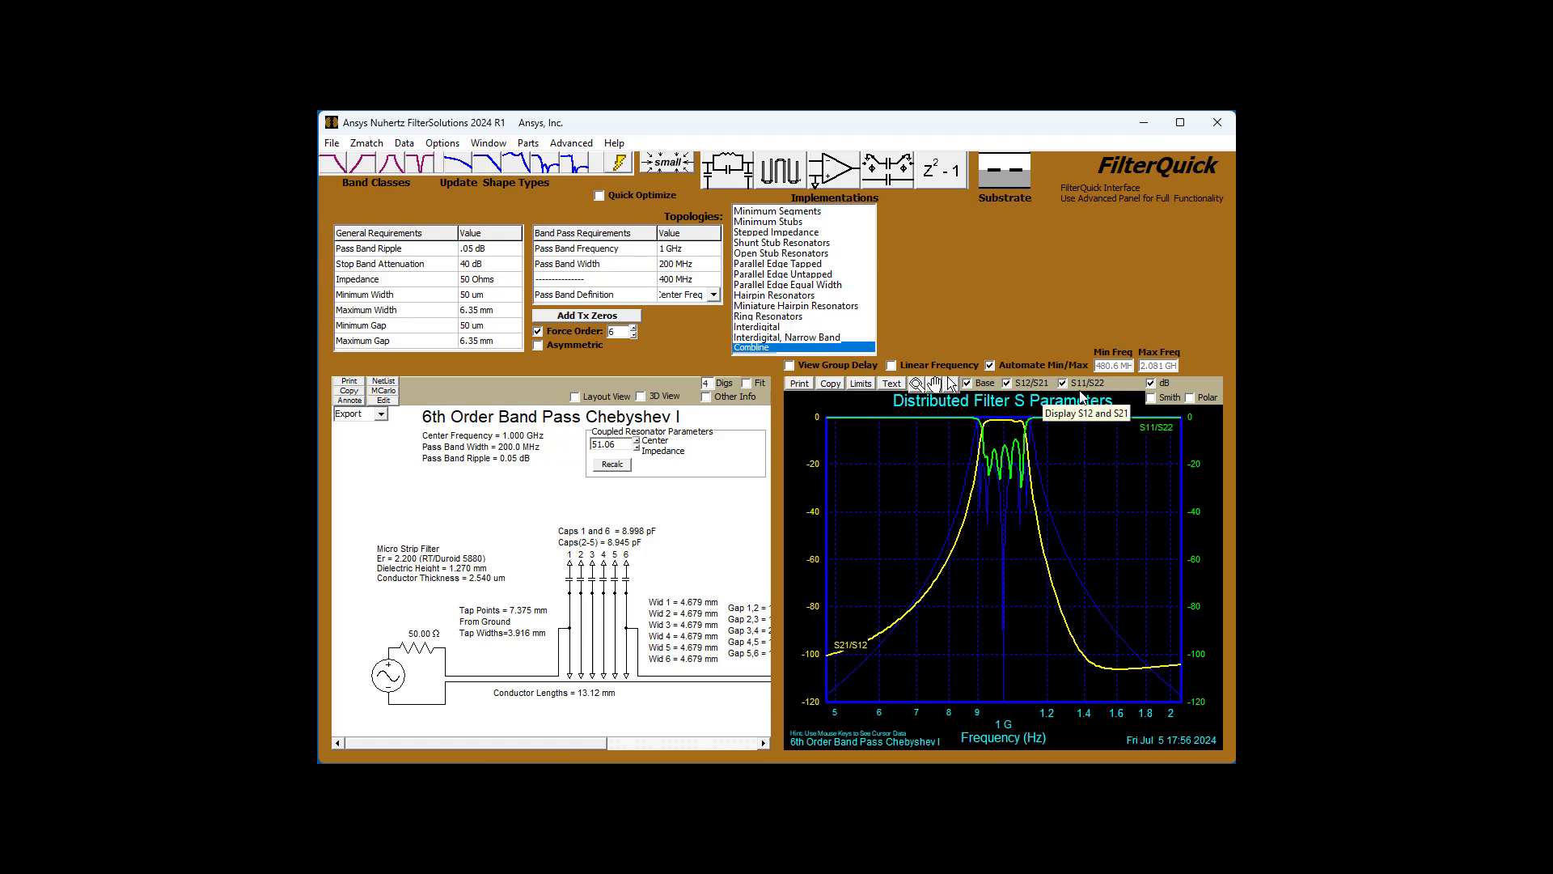
# Hide and restore the S12/S21 trace, and show the S parameters on a linear magnitude scale instead of dB.
pyautogui.click(1007, 383)
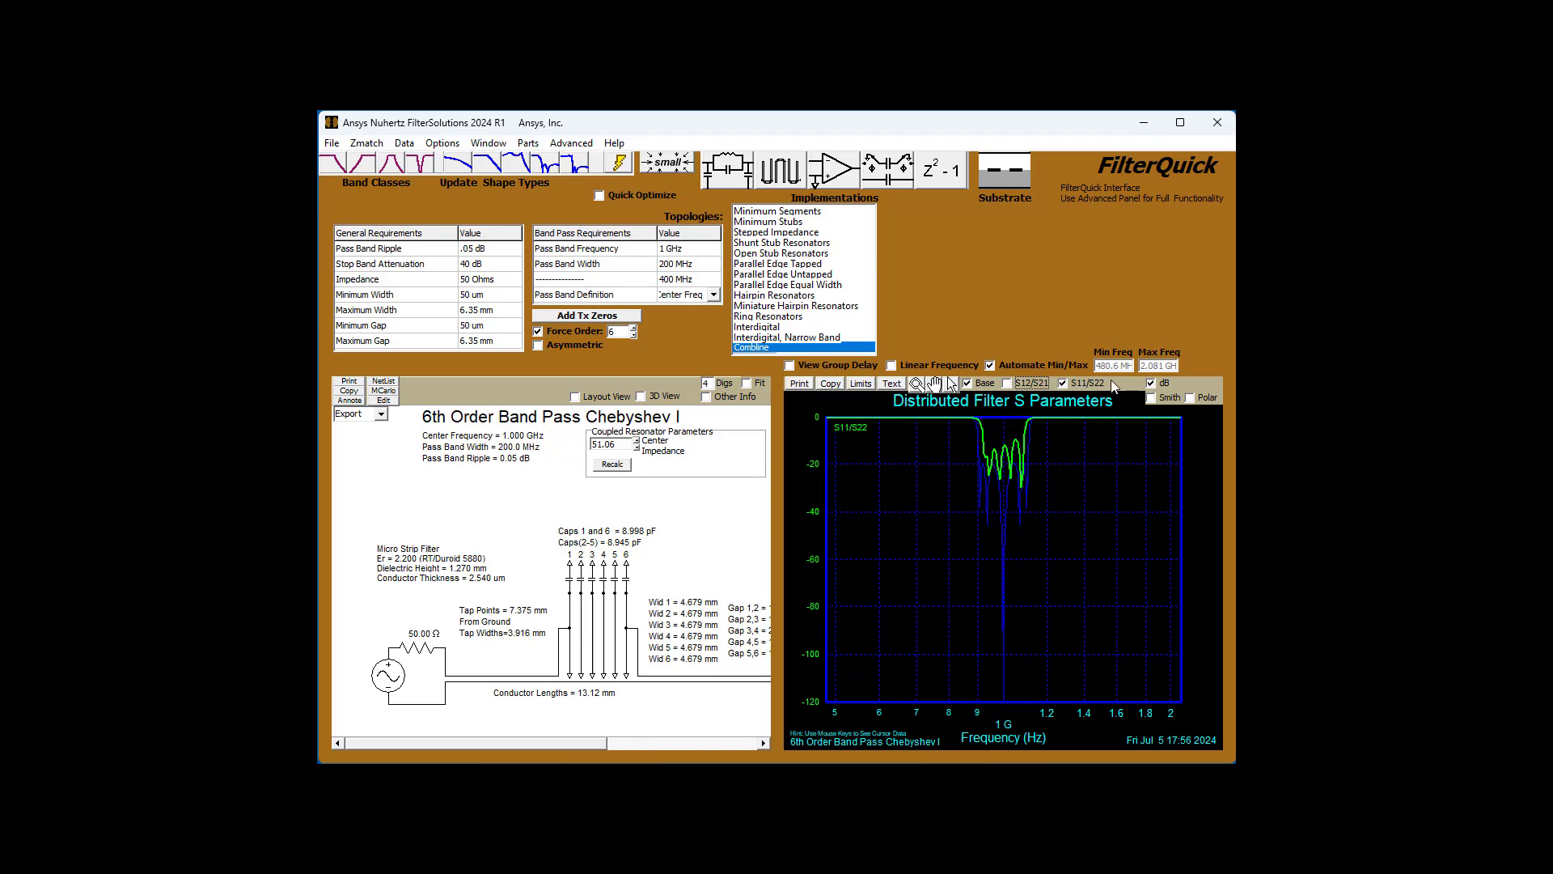
pyautogui.click(1018, 383)
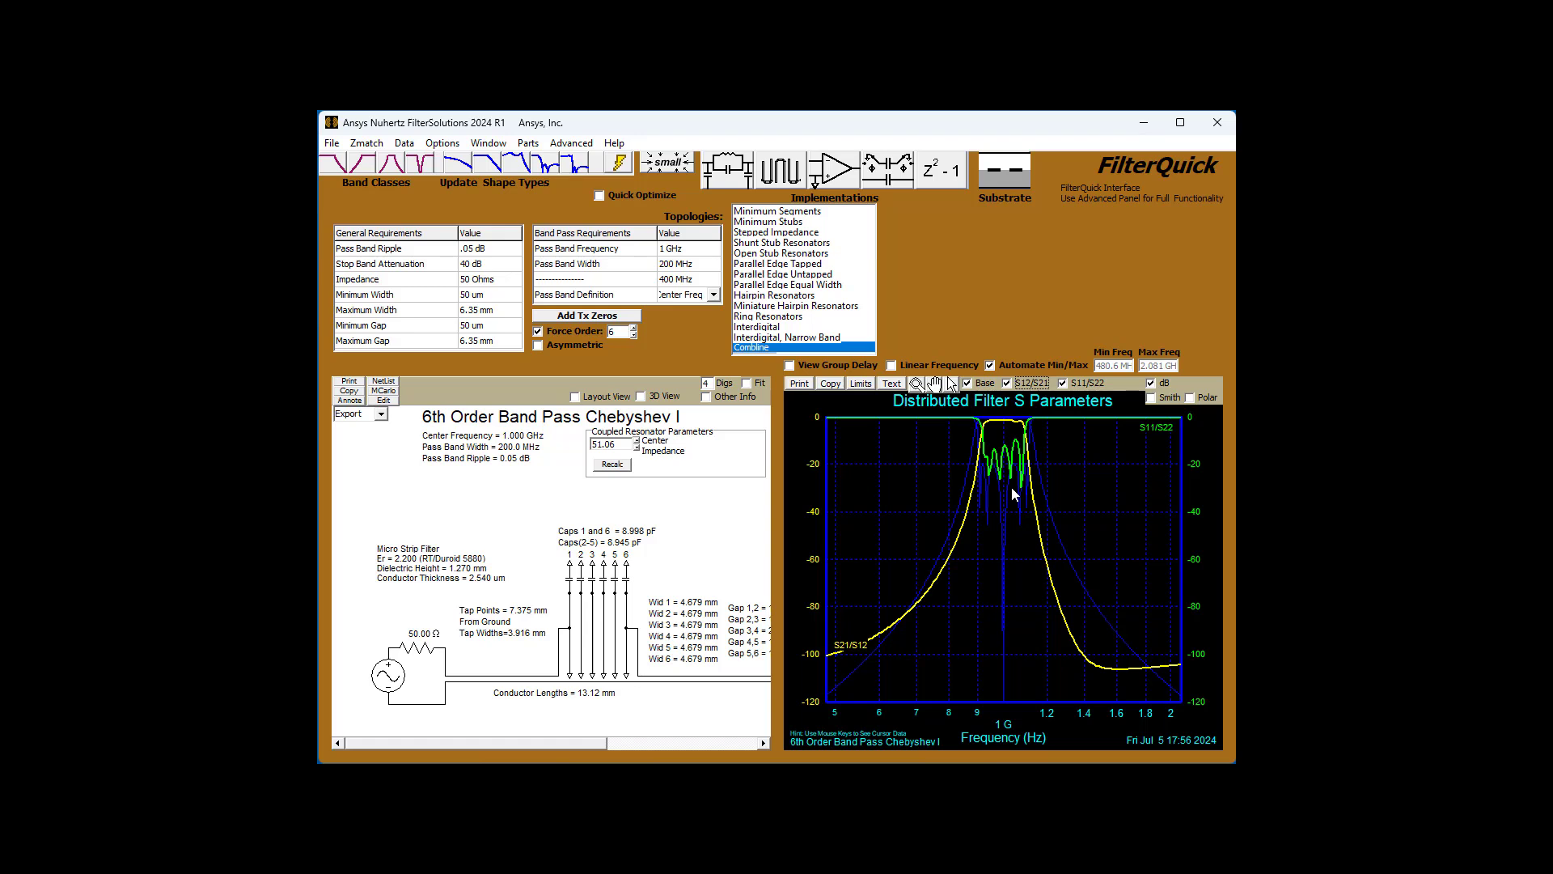
pyautogui.click(1152, 383)
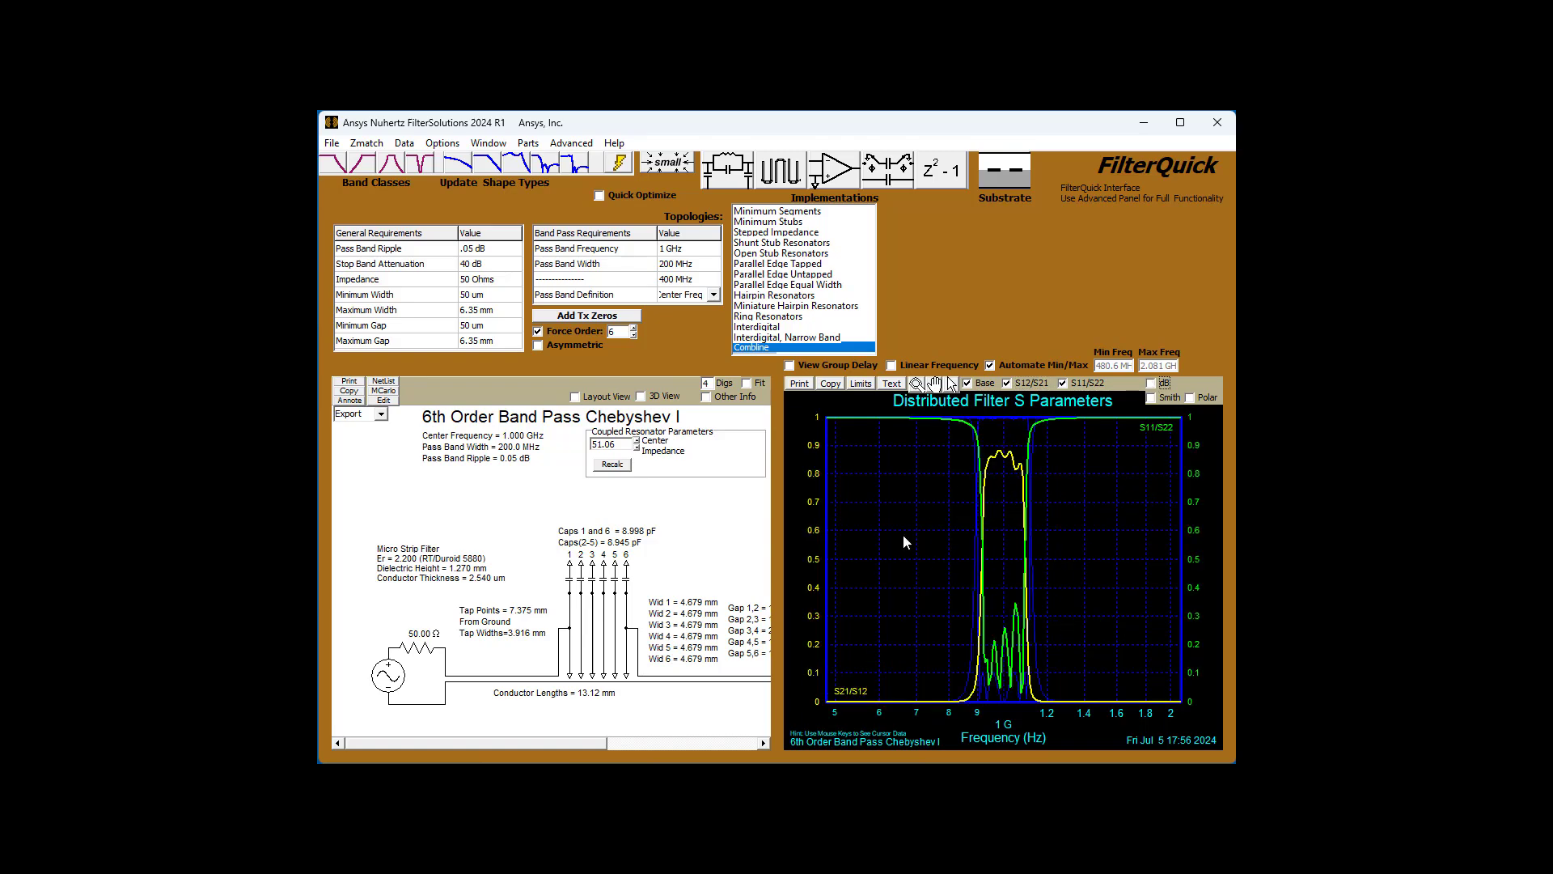
# View the S parameters as a Smith chart and as a polar plot, and return to the rectangular graph.
pyautogui.click(1152, 398)
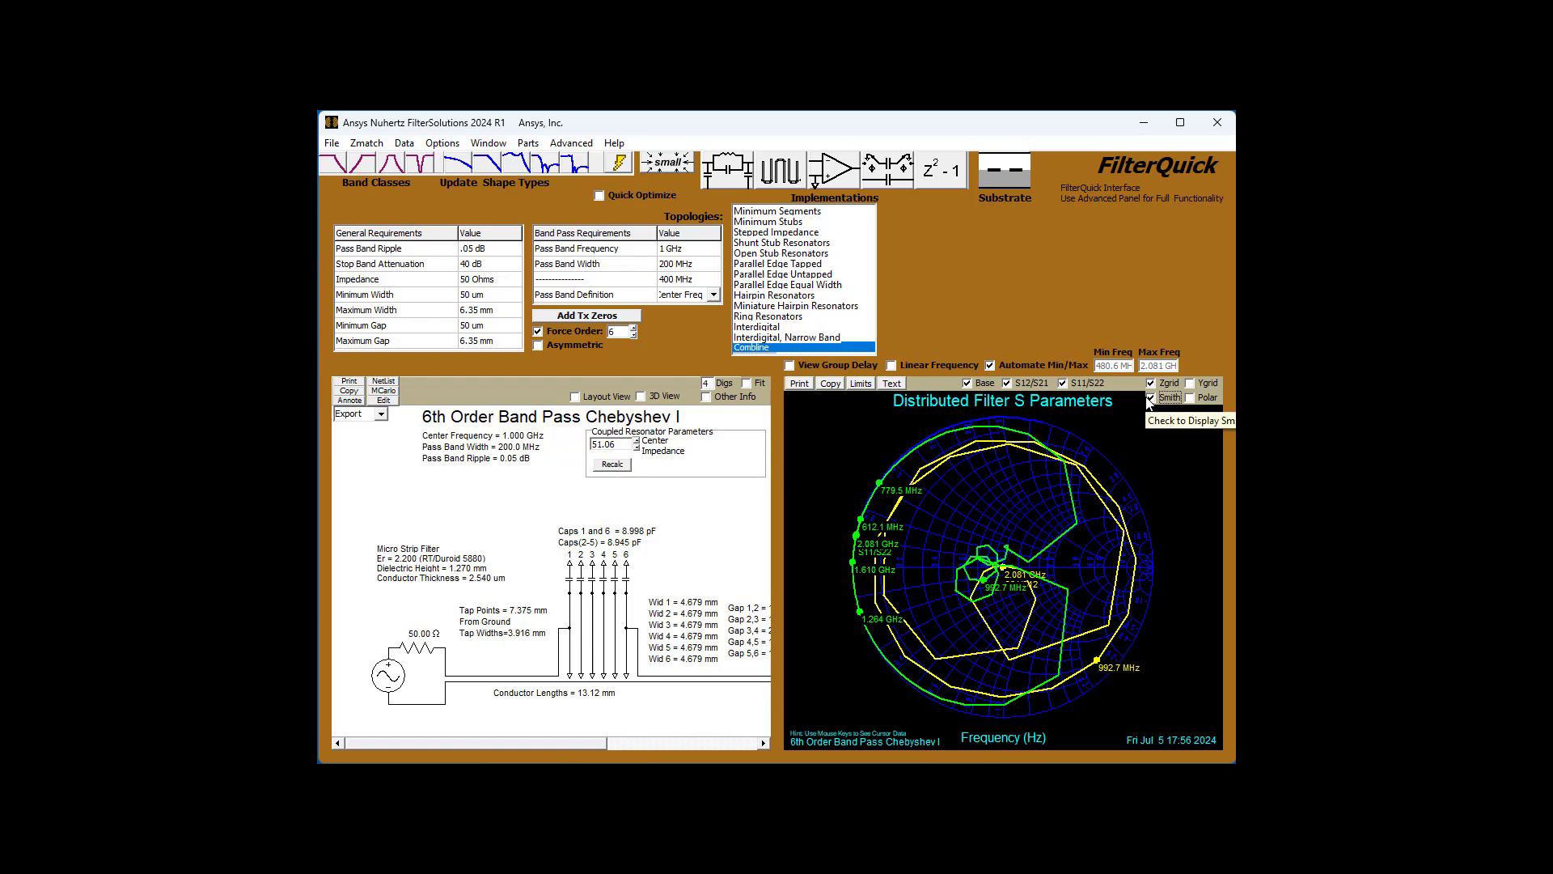
pyautogui.click(1152, 398)
pyautogui.click(1190, 398)
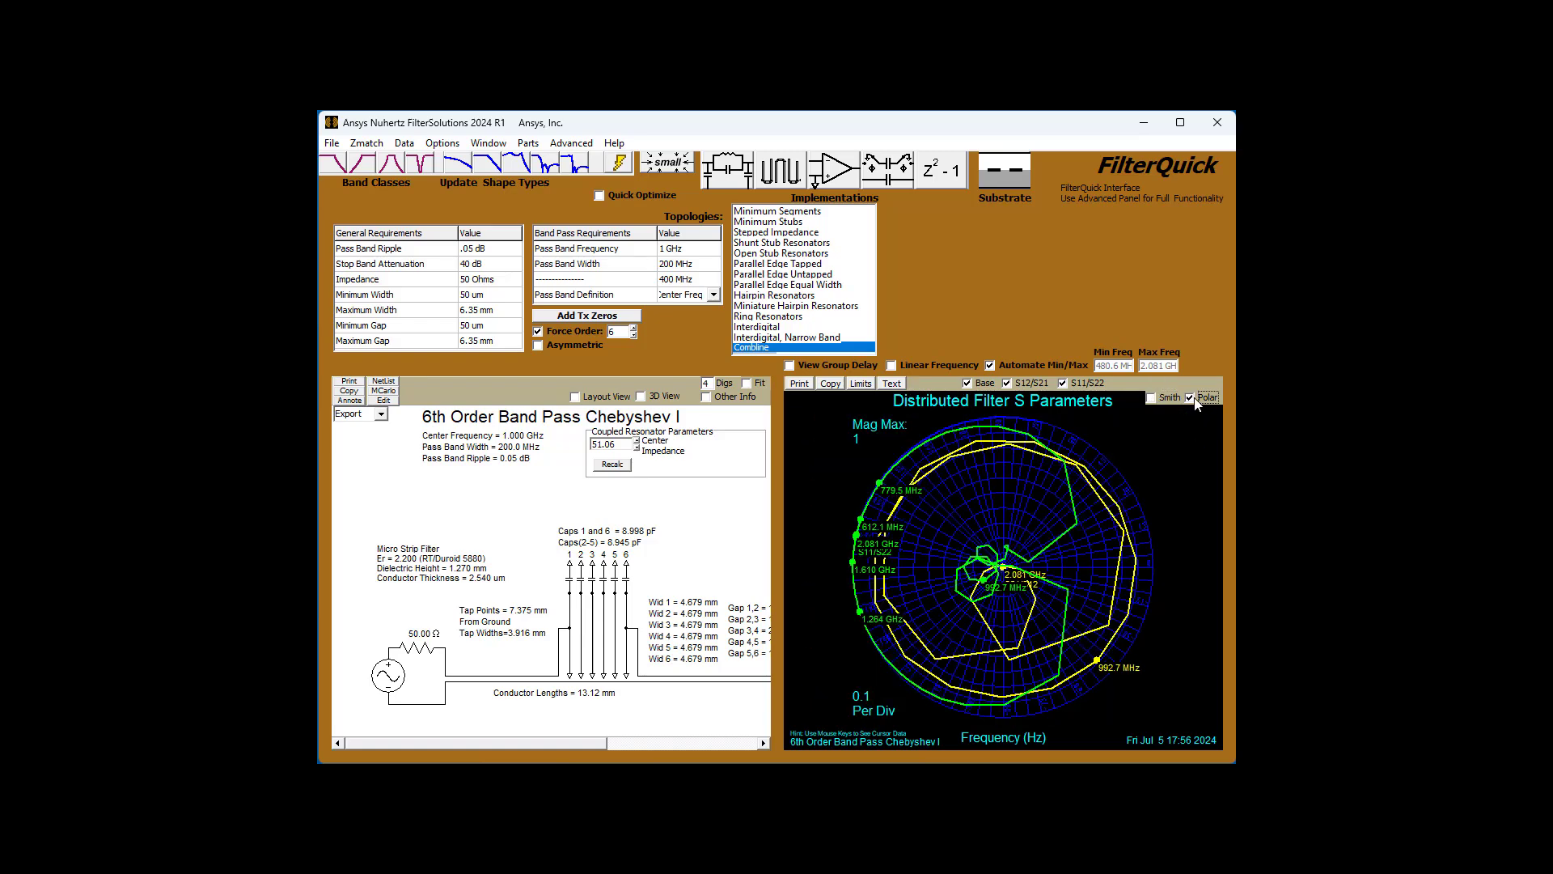
pyautogui.click(1195, 401)
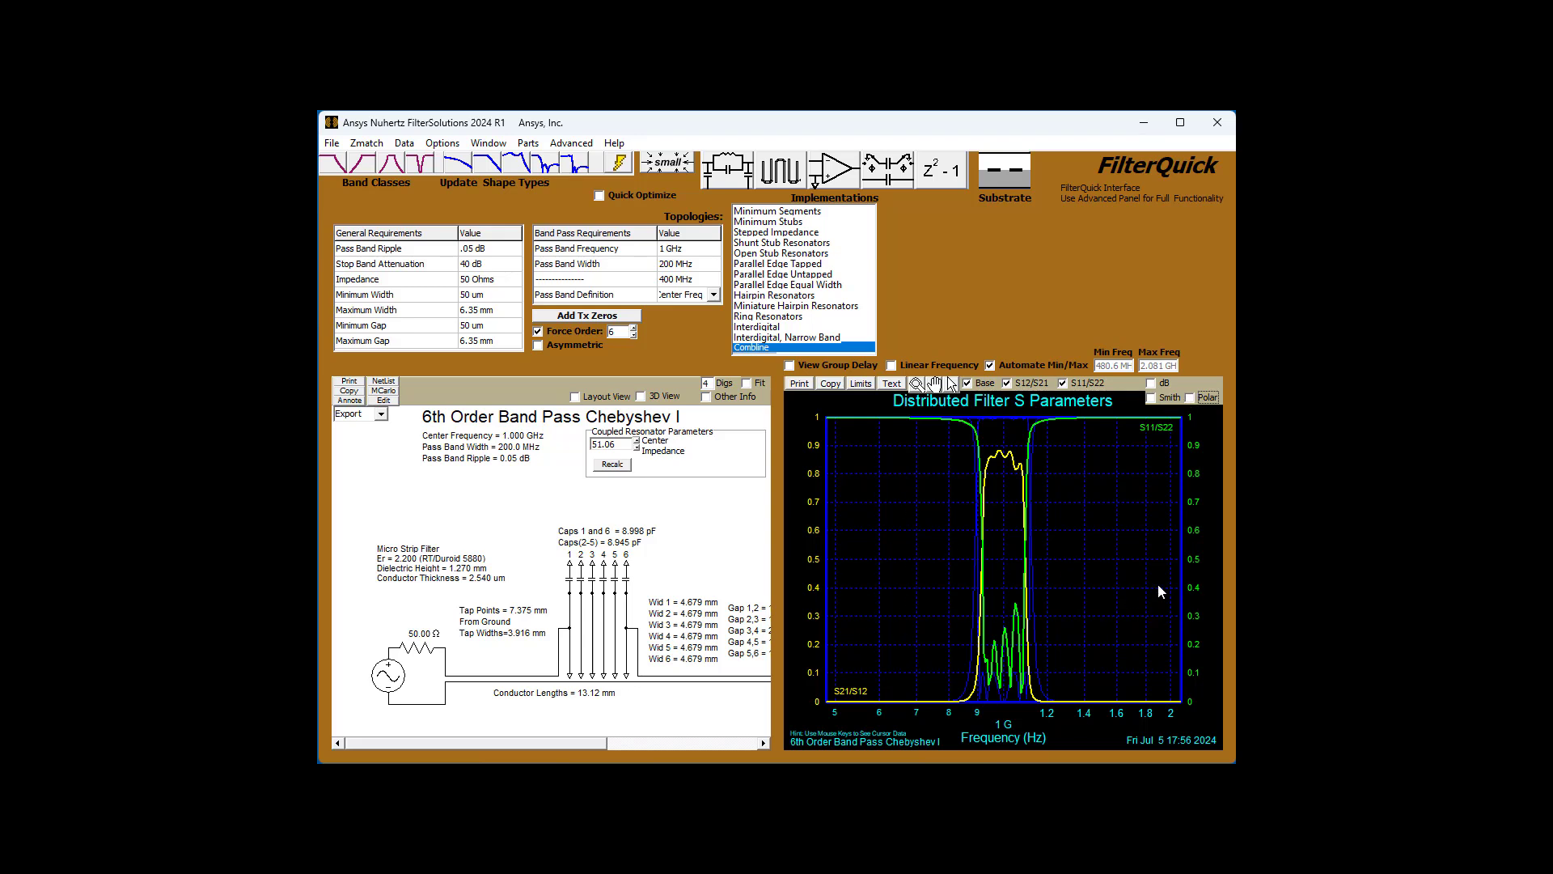
# Place a marker at about 640 MHz on the S parameter graph, and open its frequency entry dialog and cancel it.
pyautogui.click(896, 530)
pyautogui.doubleClick(900, 542)
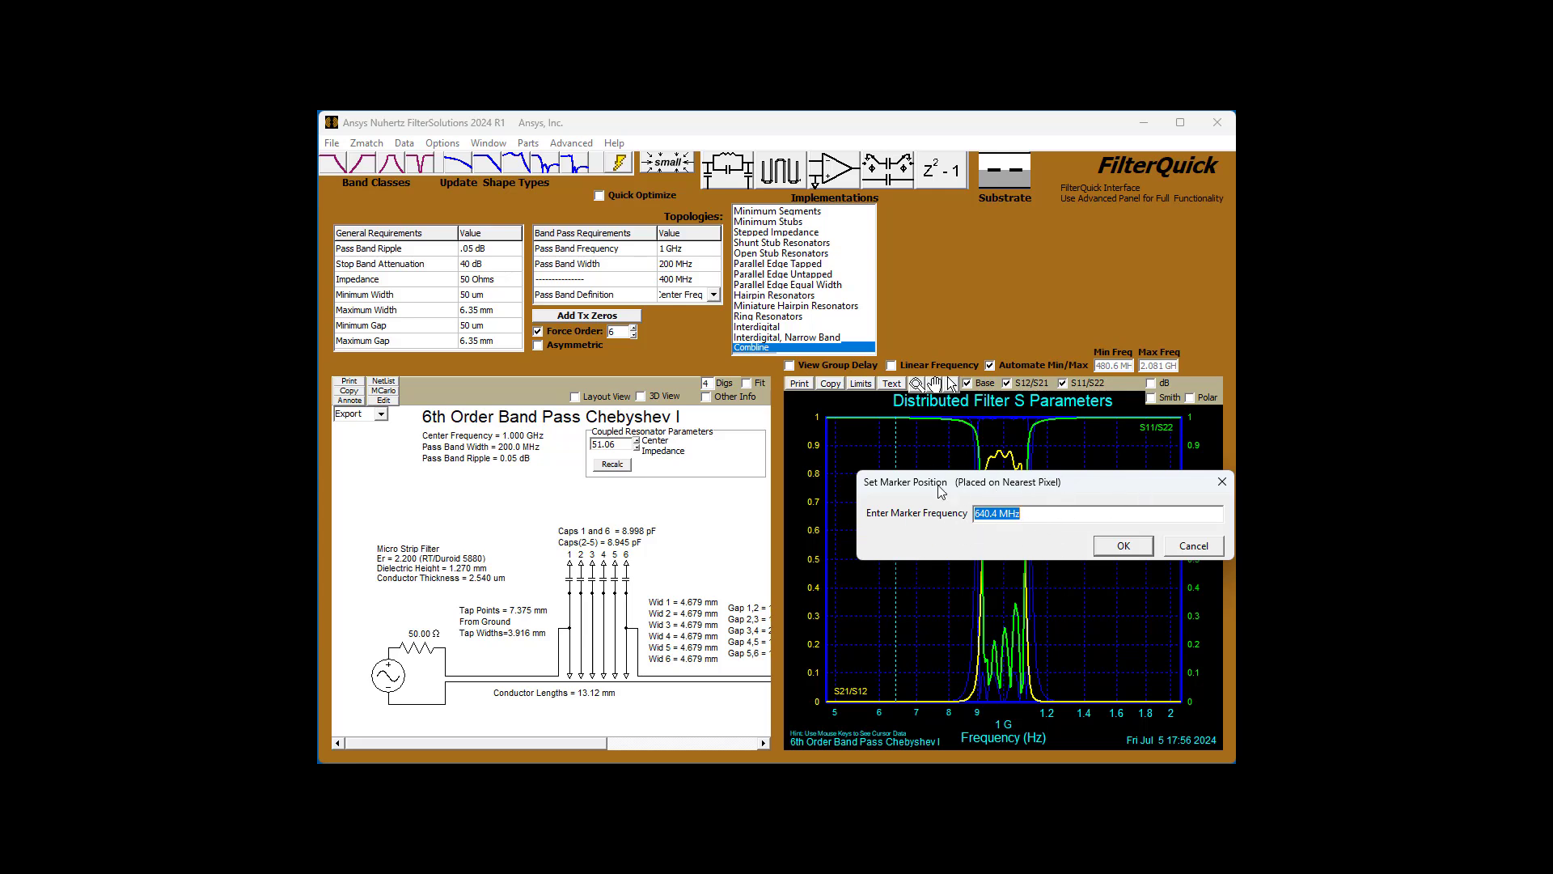
pyautogui.click(1196, 548)
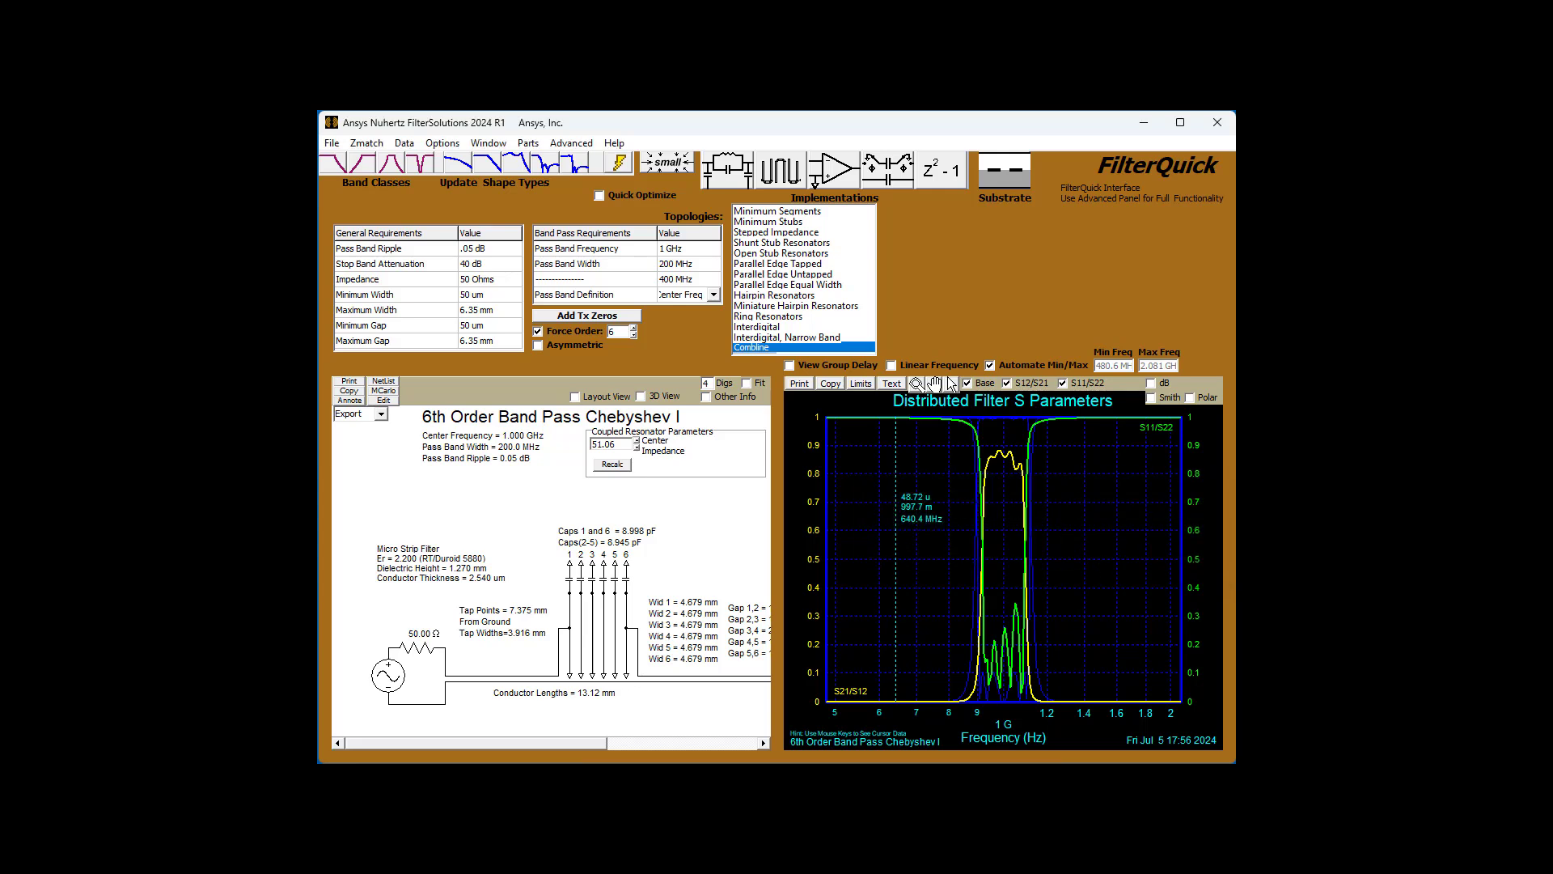
# Open the filter's Monte Carlo tolerance settings and close them without applying anything.
pyautogui.click(382, 391)
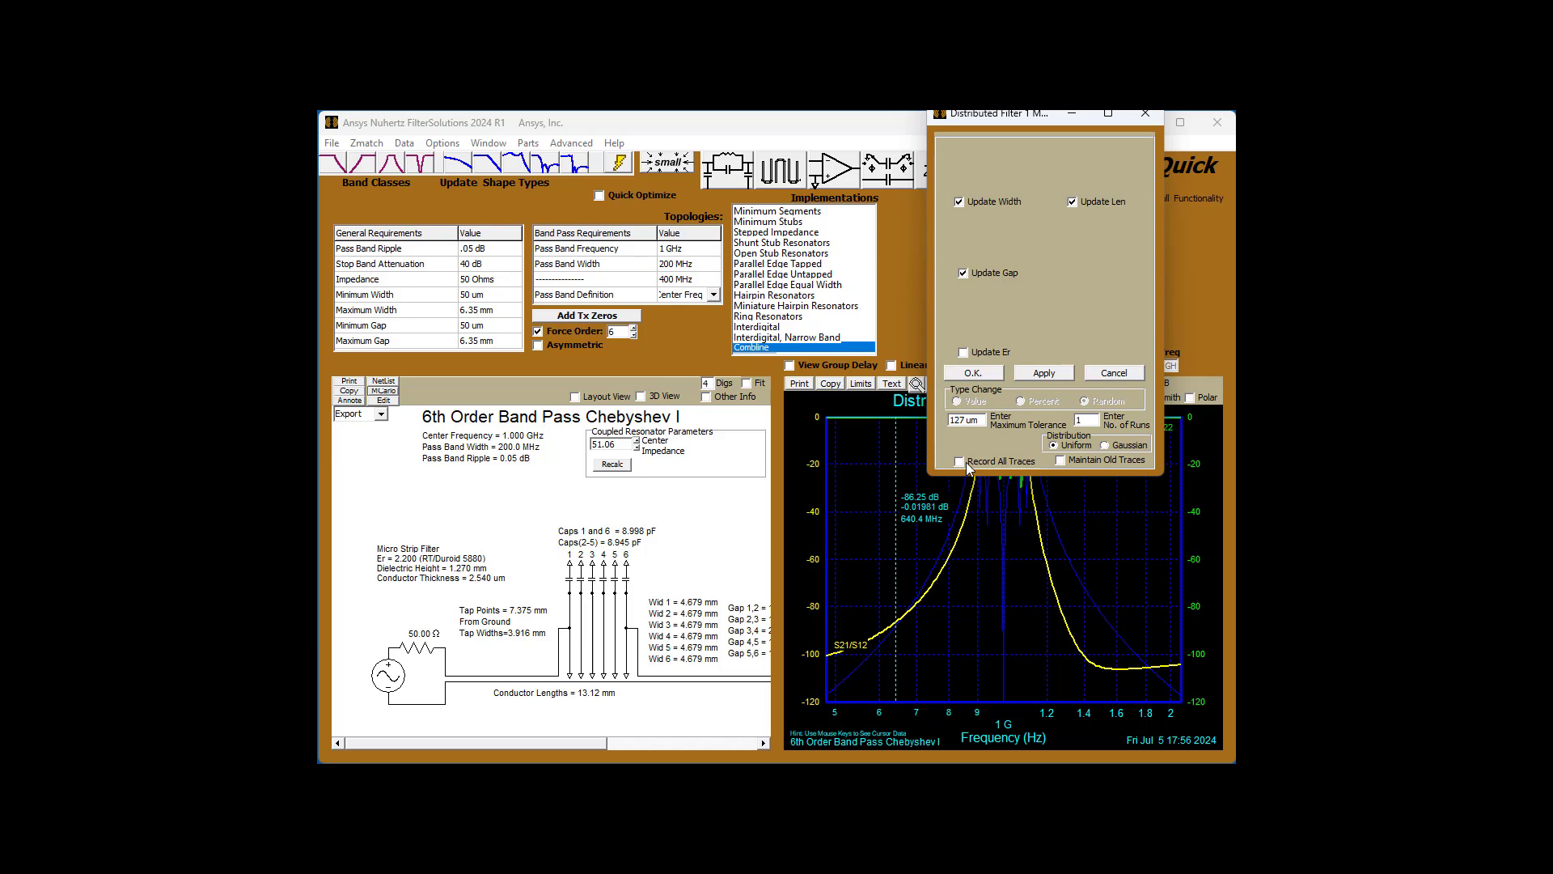
pyautogui.press('Escape')
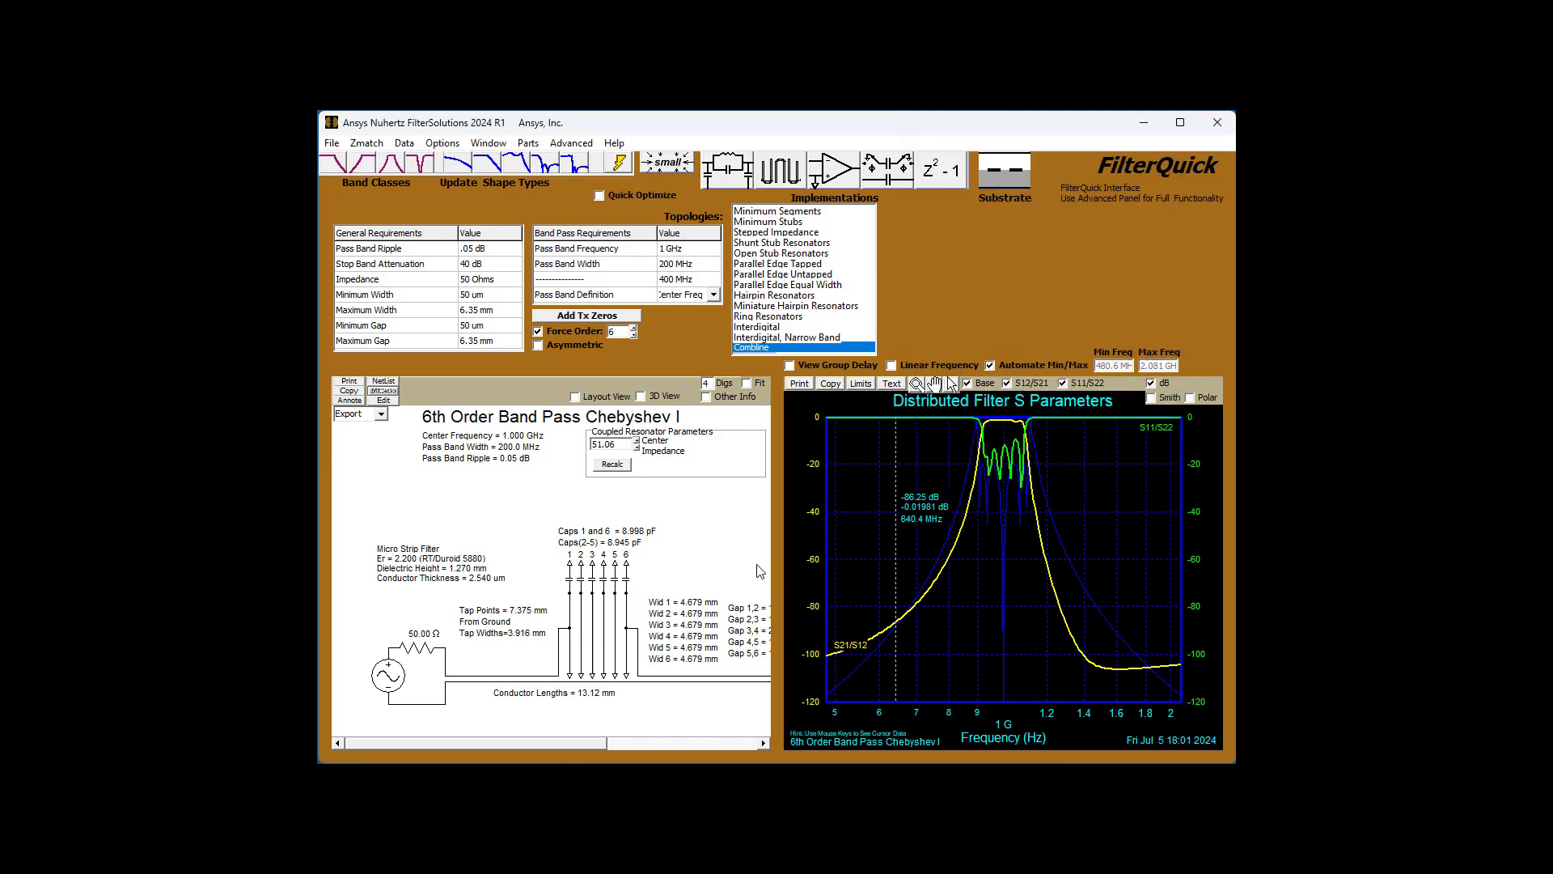
# Open the AEDT export setup, toggle optimization after export on and off, and view the optimization goal definitions before closing them.
pyautogui.click(385, 416)
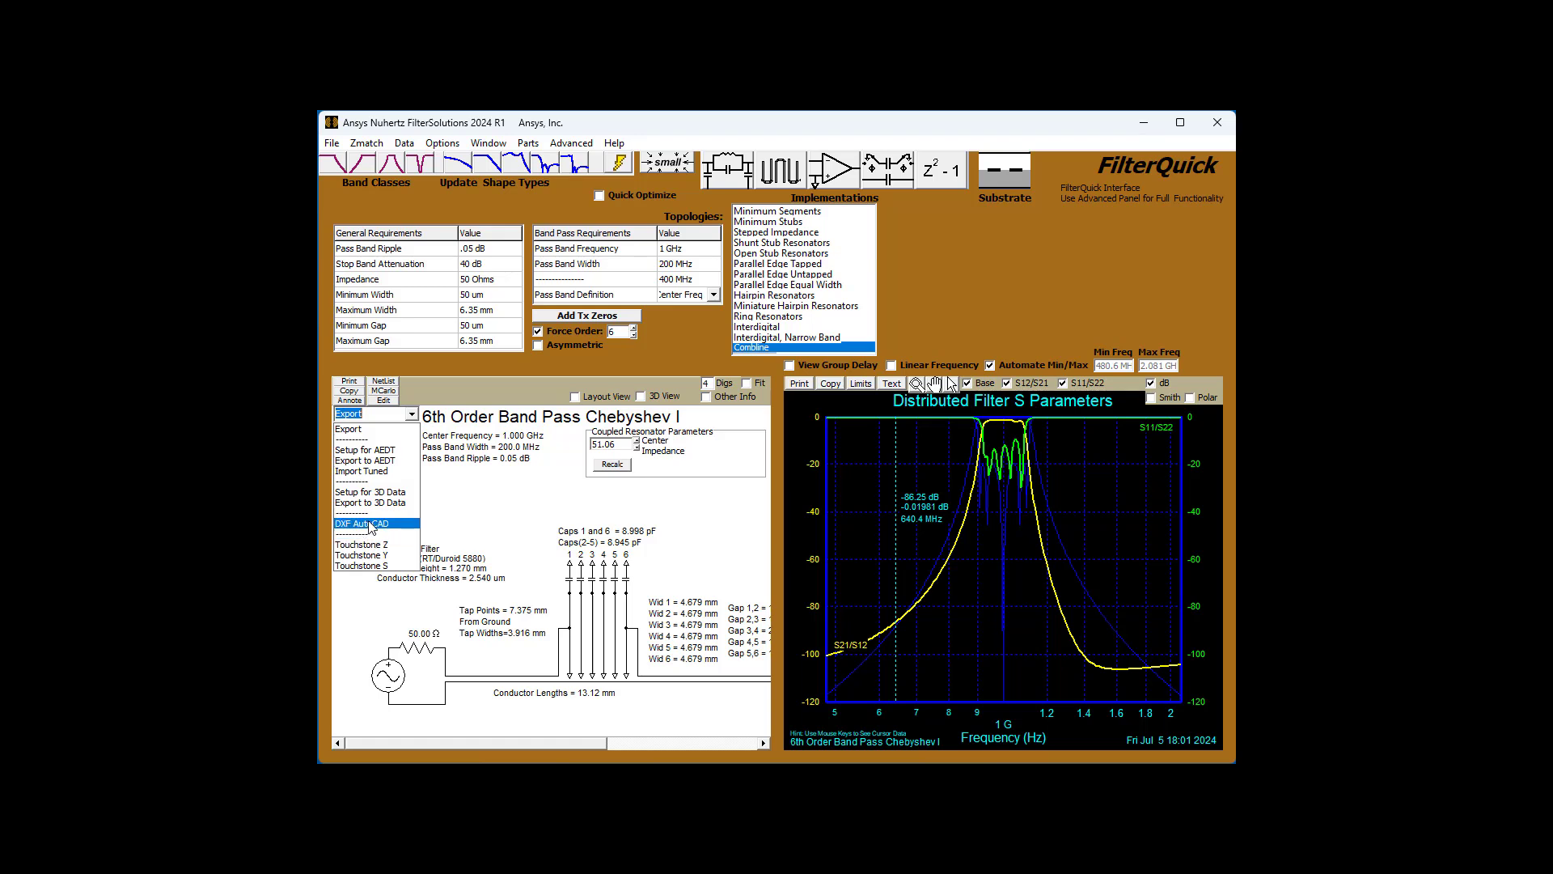
pyautogui.click(385, 451)
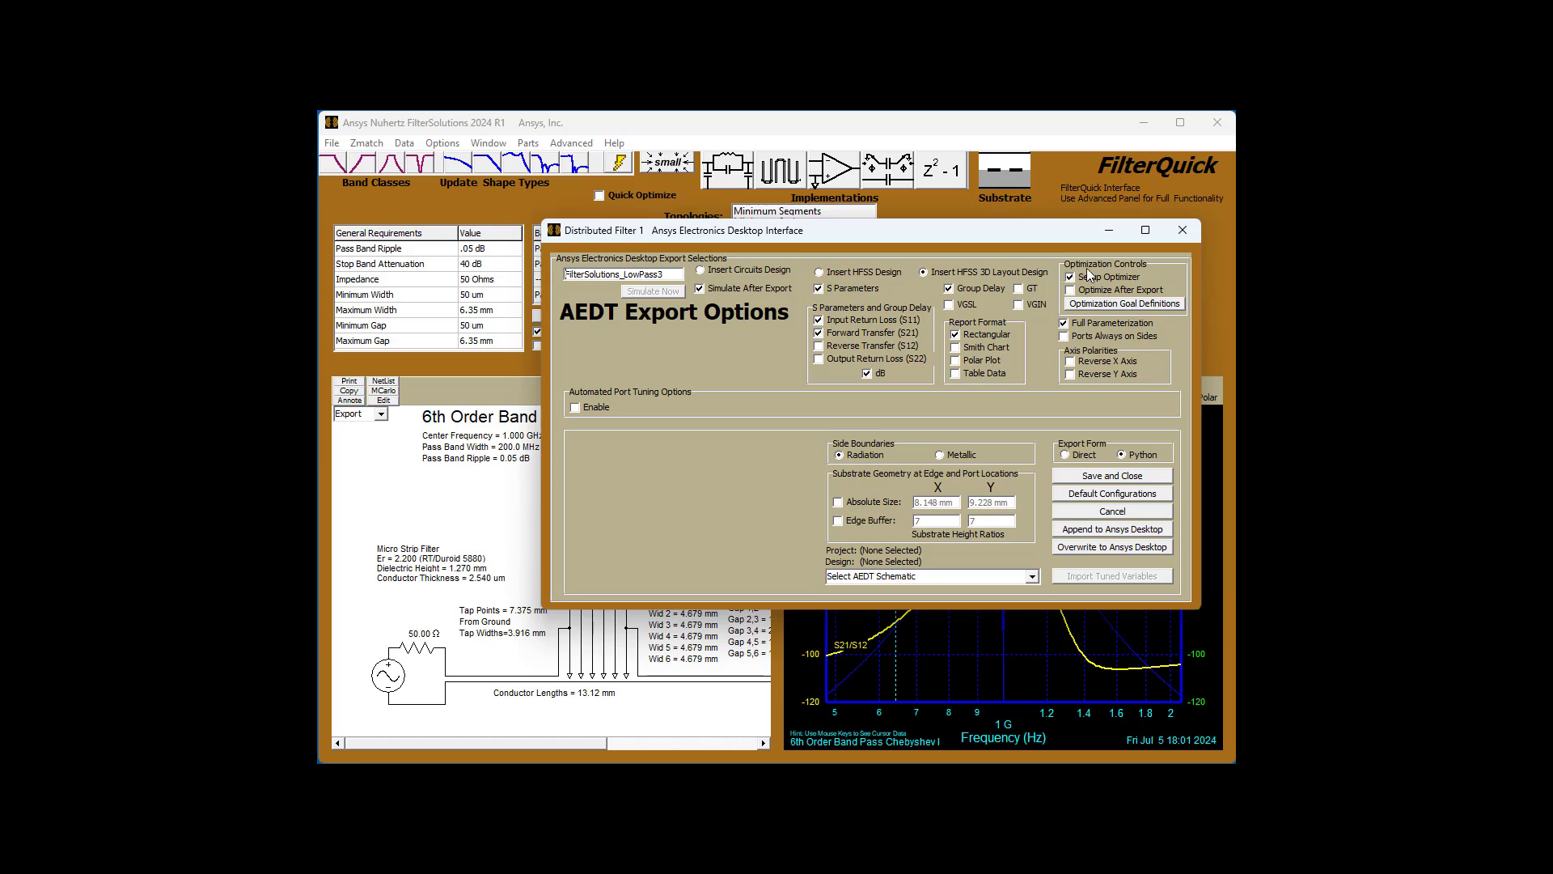
pyautogui.click(1072, 291)
pyautogui.click(1071, 291)
pyautogui.click(1113, 305)
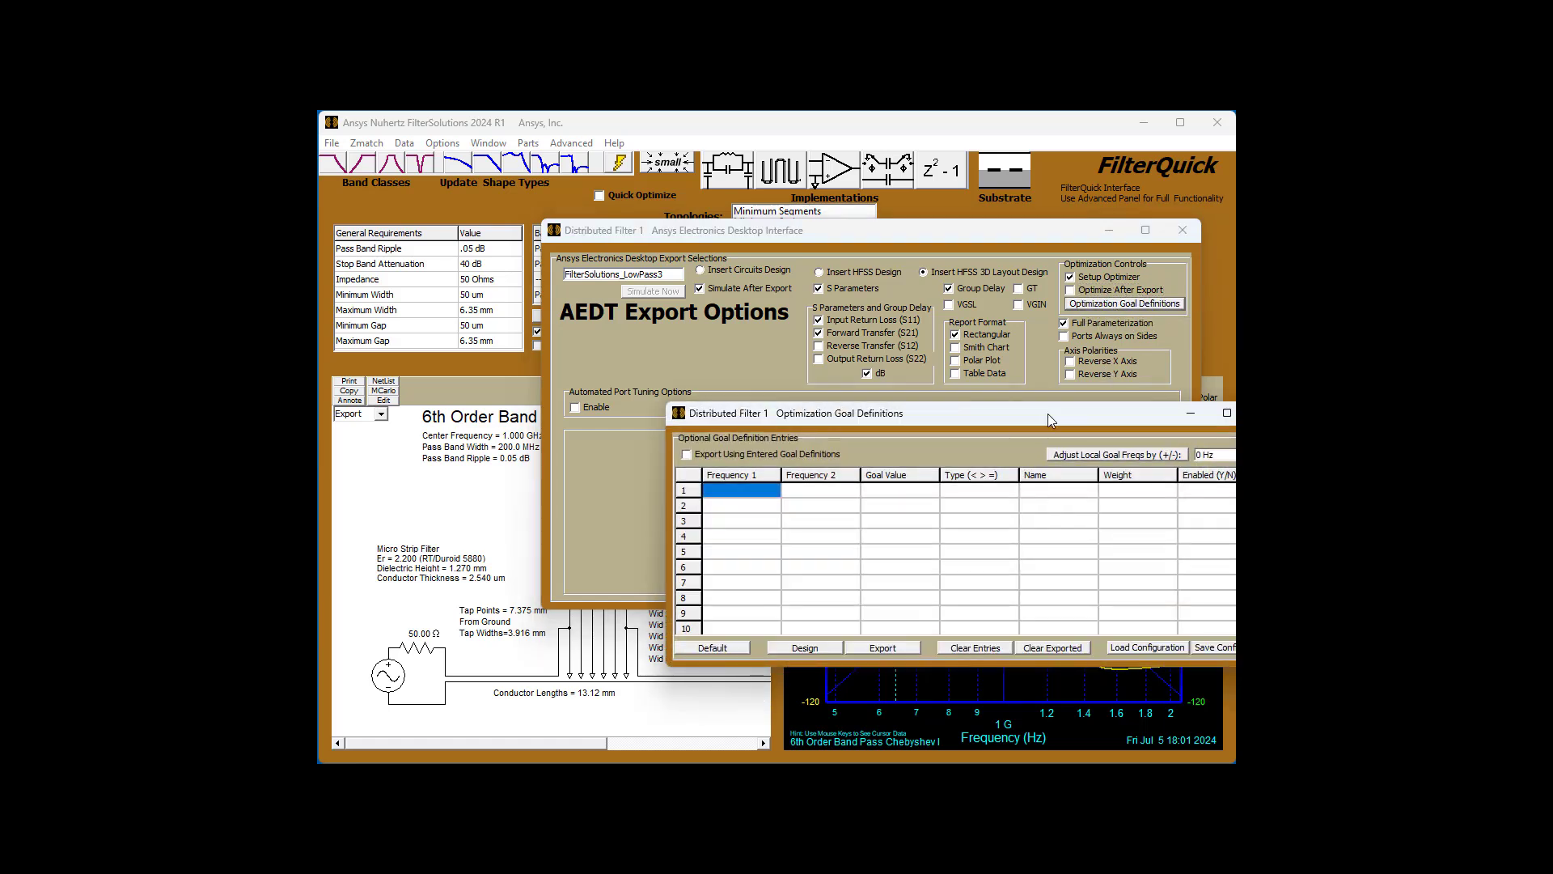
pyautogui.moveTo(1050, 419); pyautogui.dragTo(960, 365)
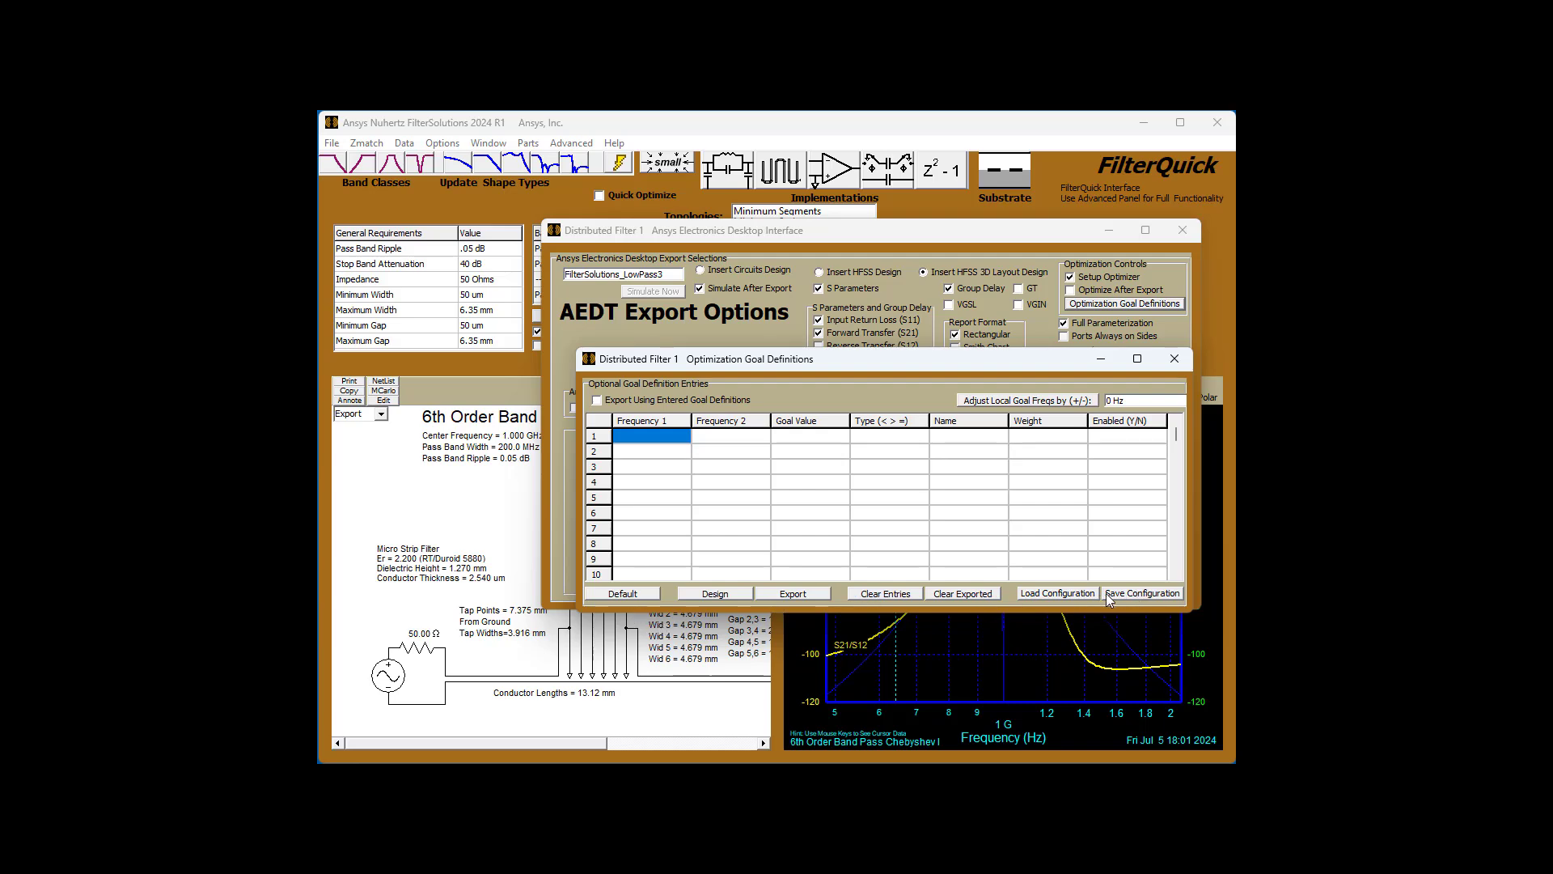
pyautogui.click(1175, 362)
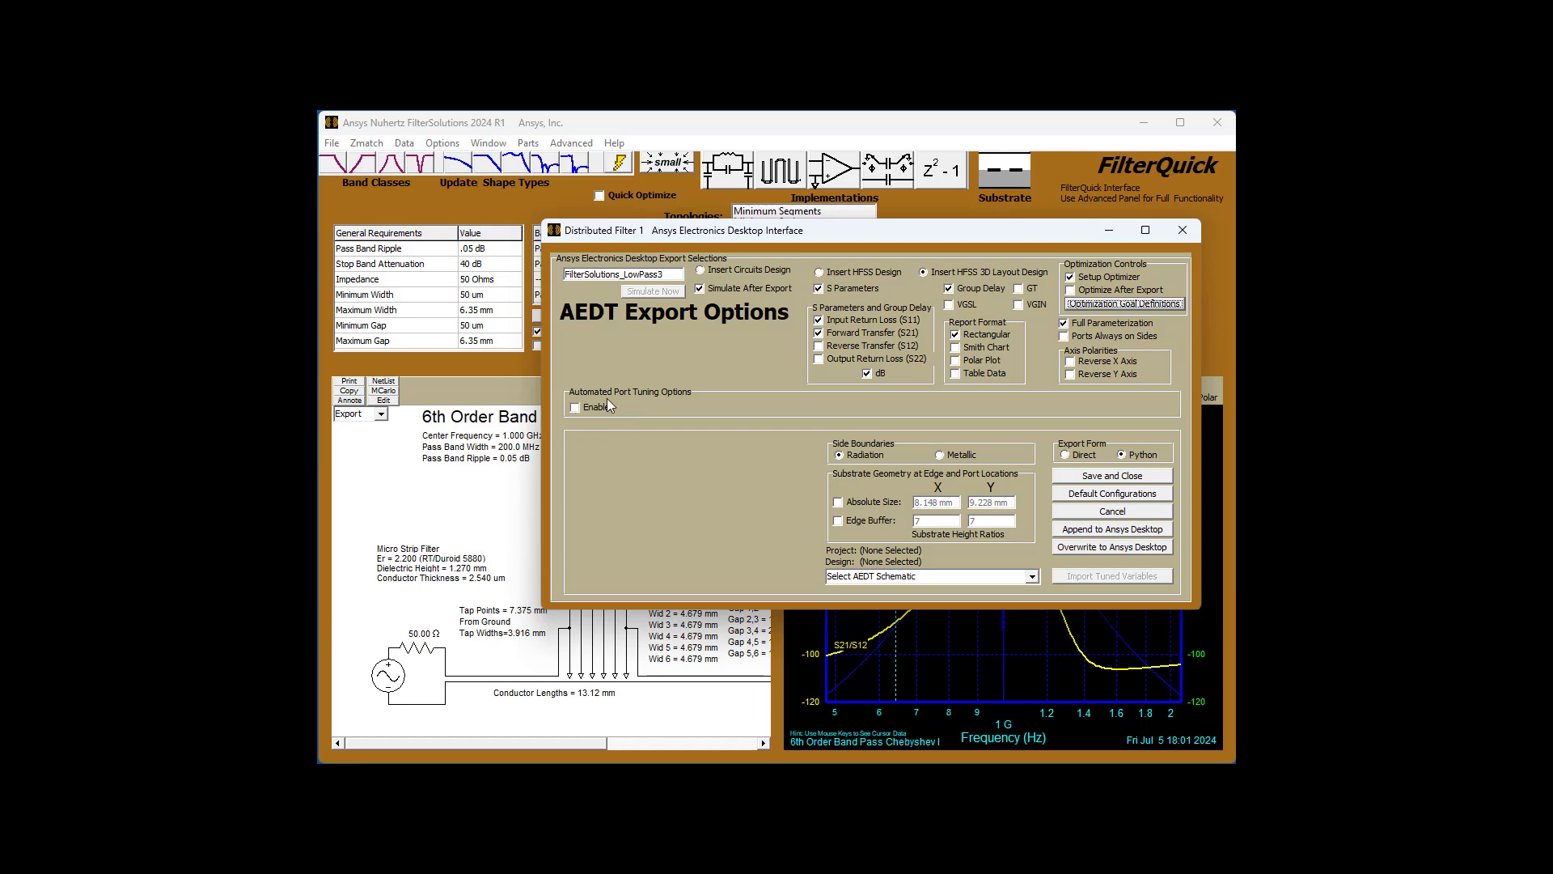
# Toggle automated port tuning on and off in the AEDT export options, and close the export setup.
pyautogui.click(585, 406)
pyautogui.press('space')
pyautogui.click(1182, 230)
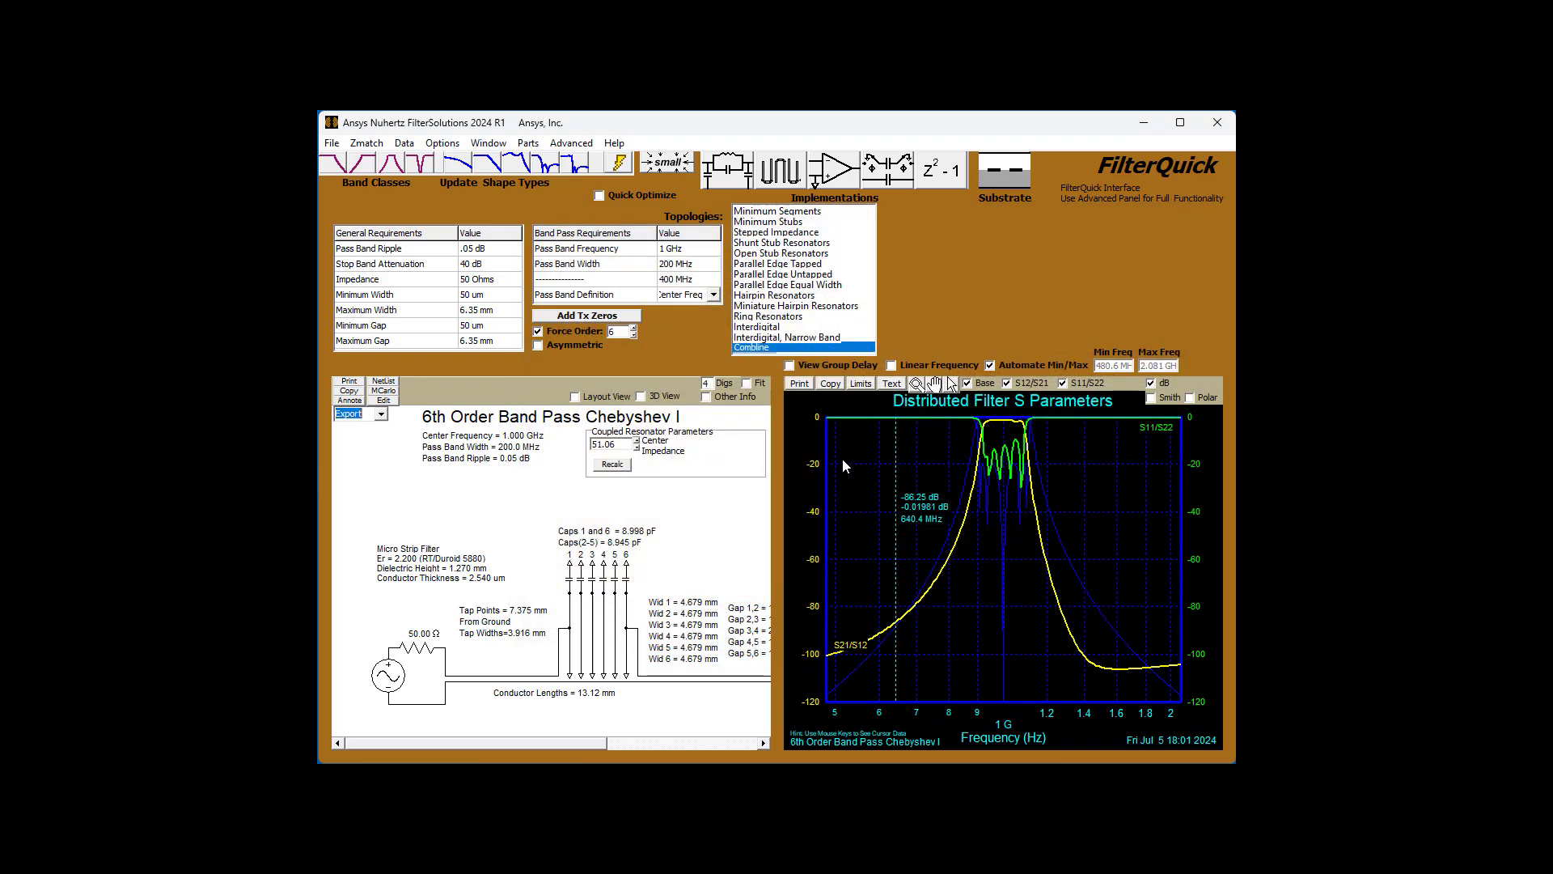
# Export the combline filter to AEDT as the Python file FilterSolutions_LowPass3_2.py.
pyautogui.click(379, 415)
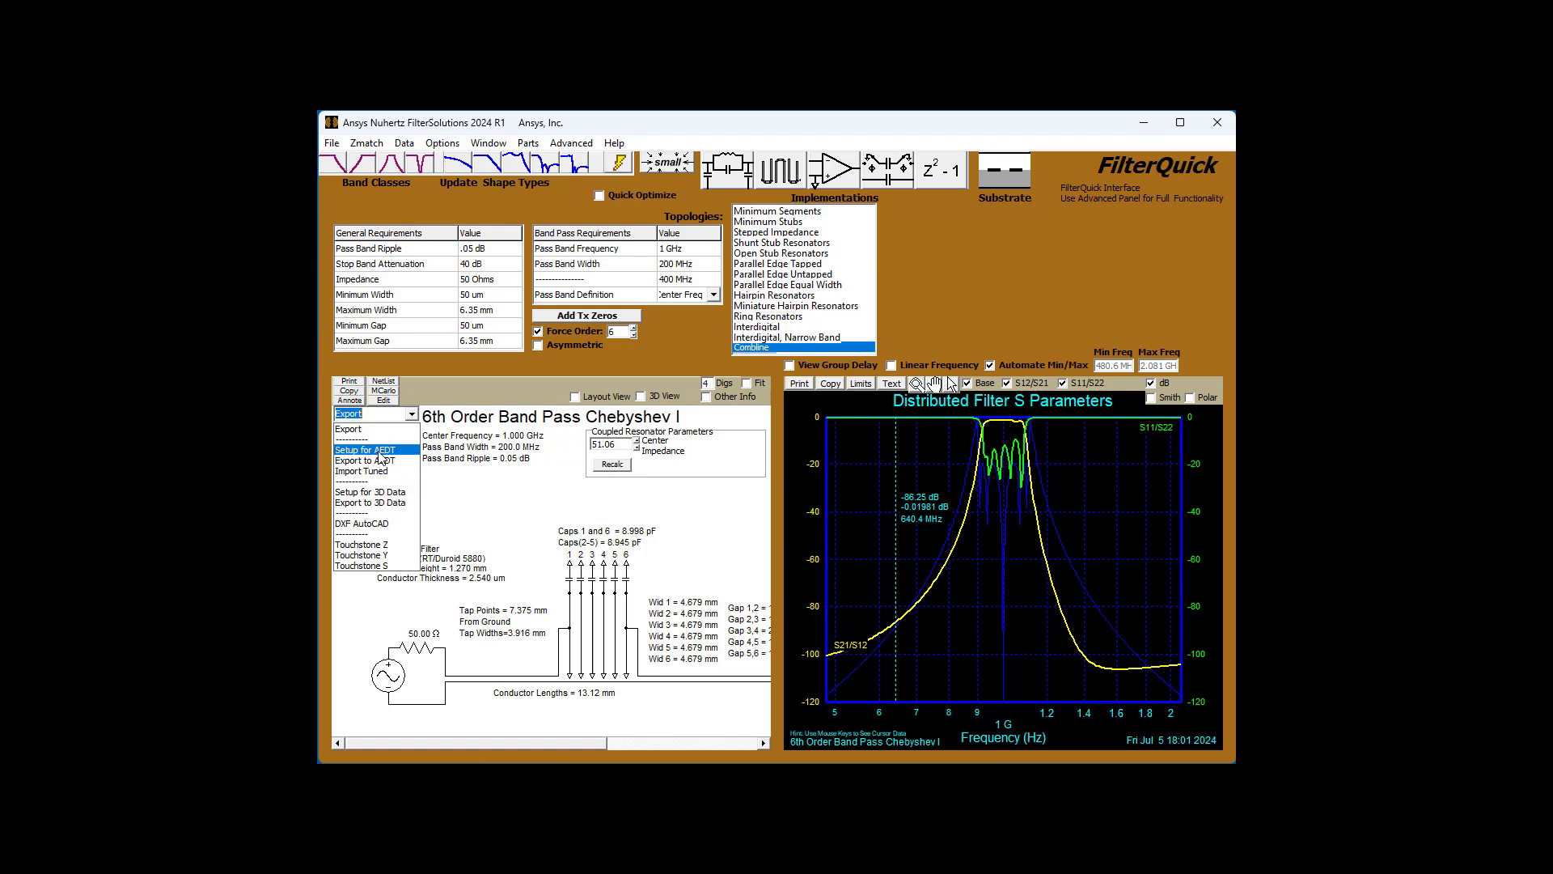
pyautogui.click(377, 461)
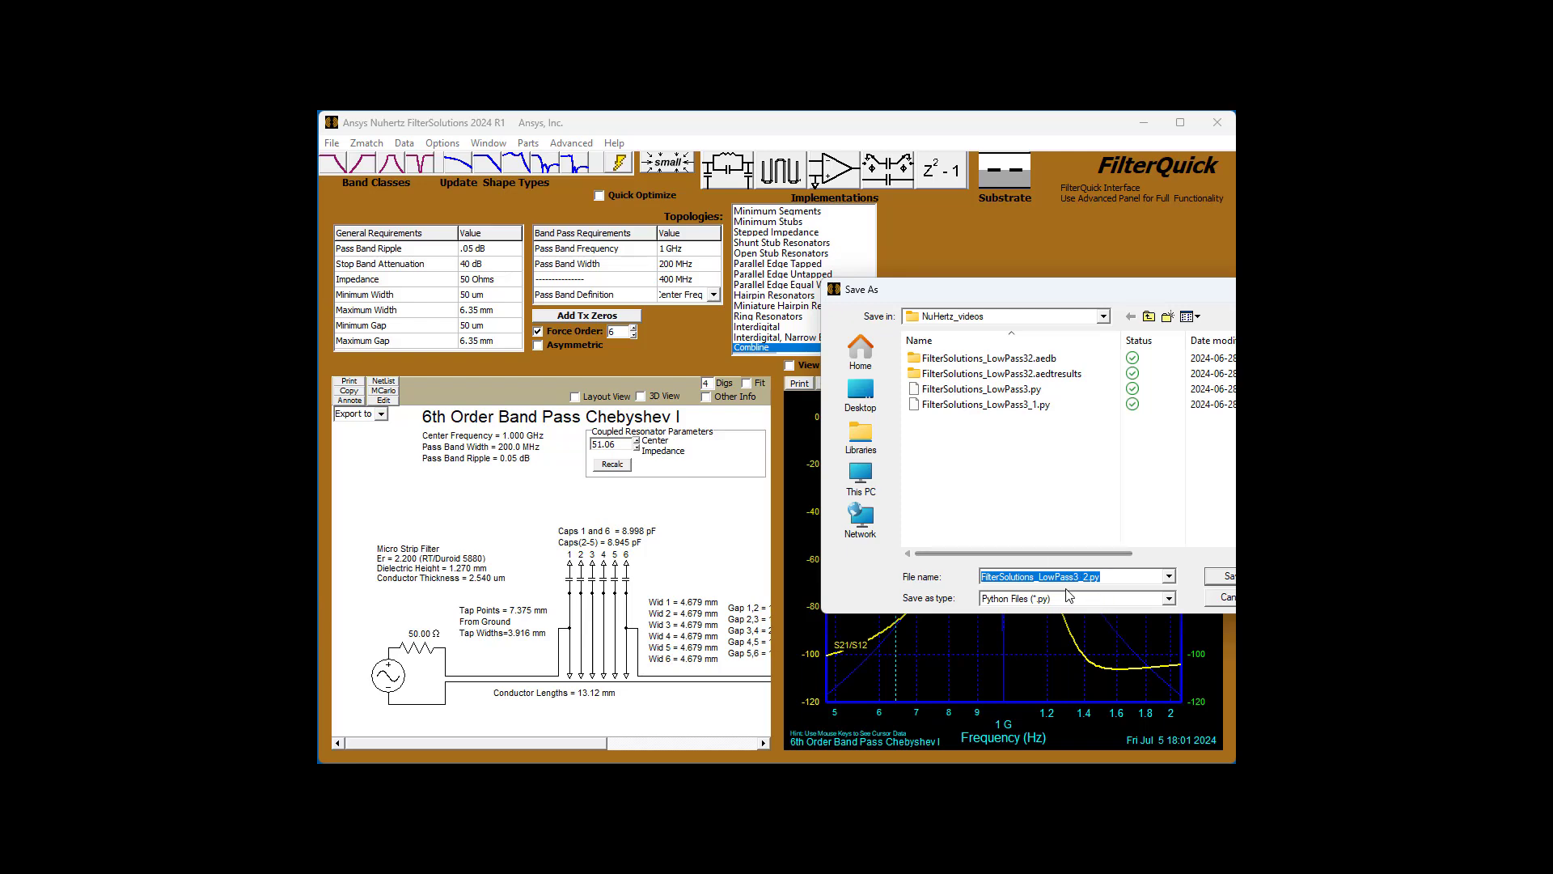
pyautogui.press('Return')
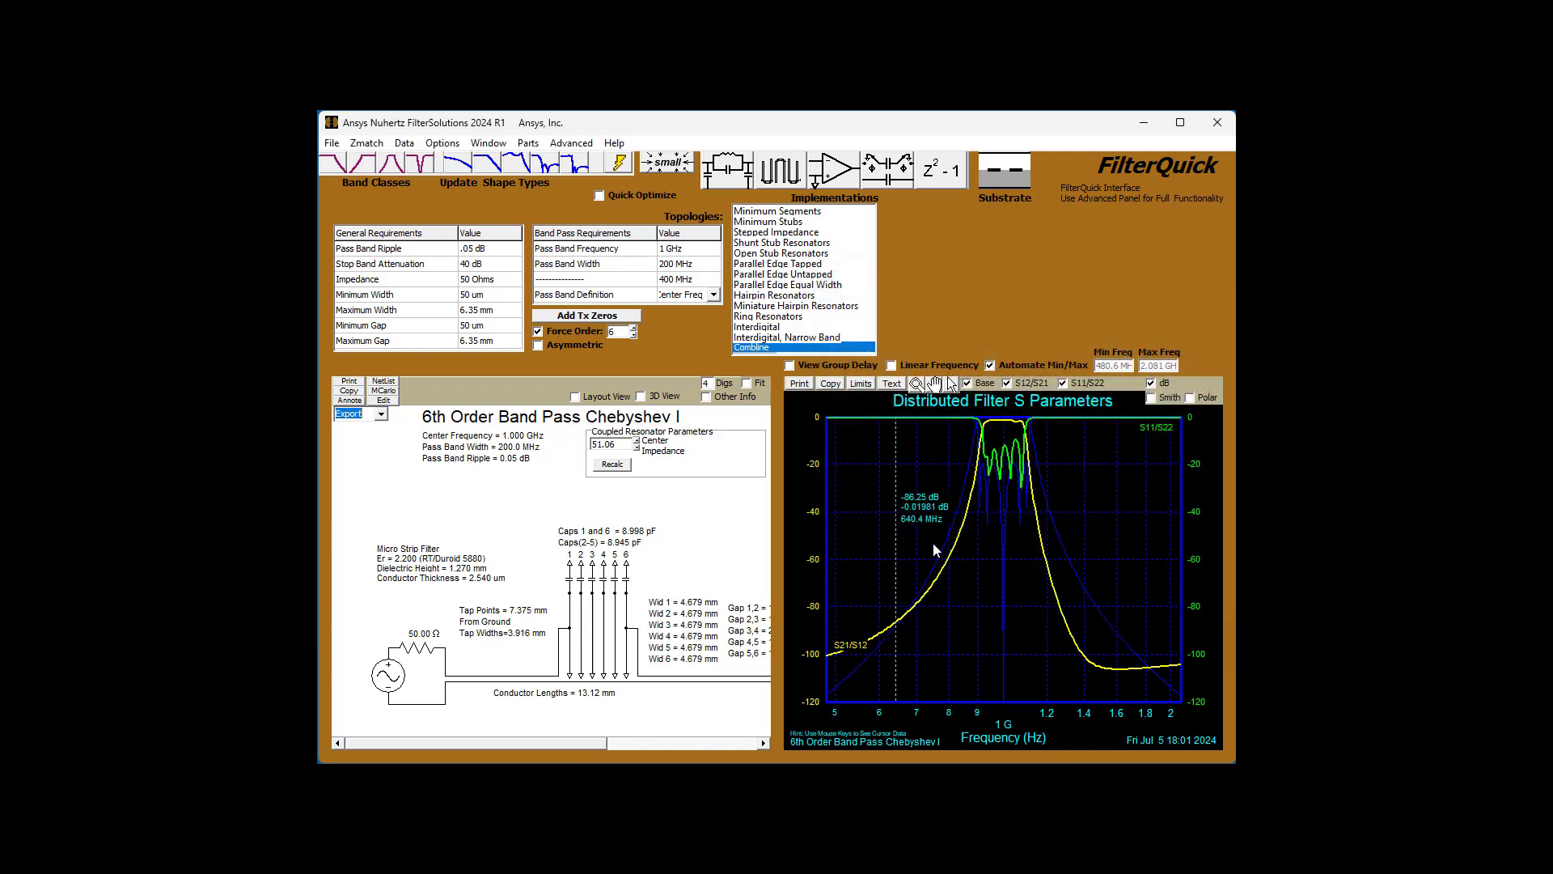
# Open the setup for exporting the filter's 3D data.
pyautogui.click(381, 413)
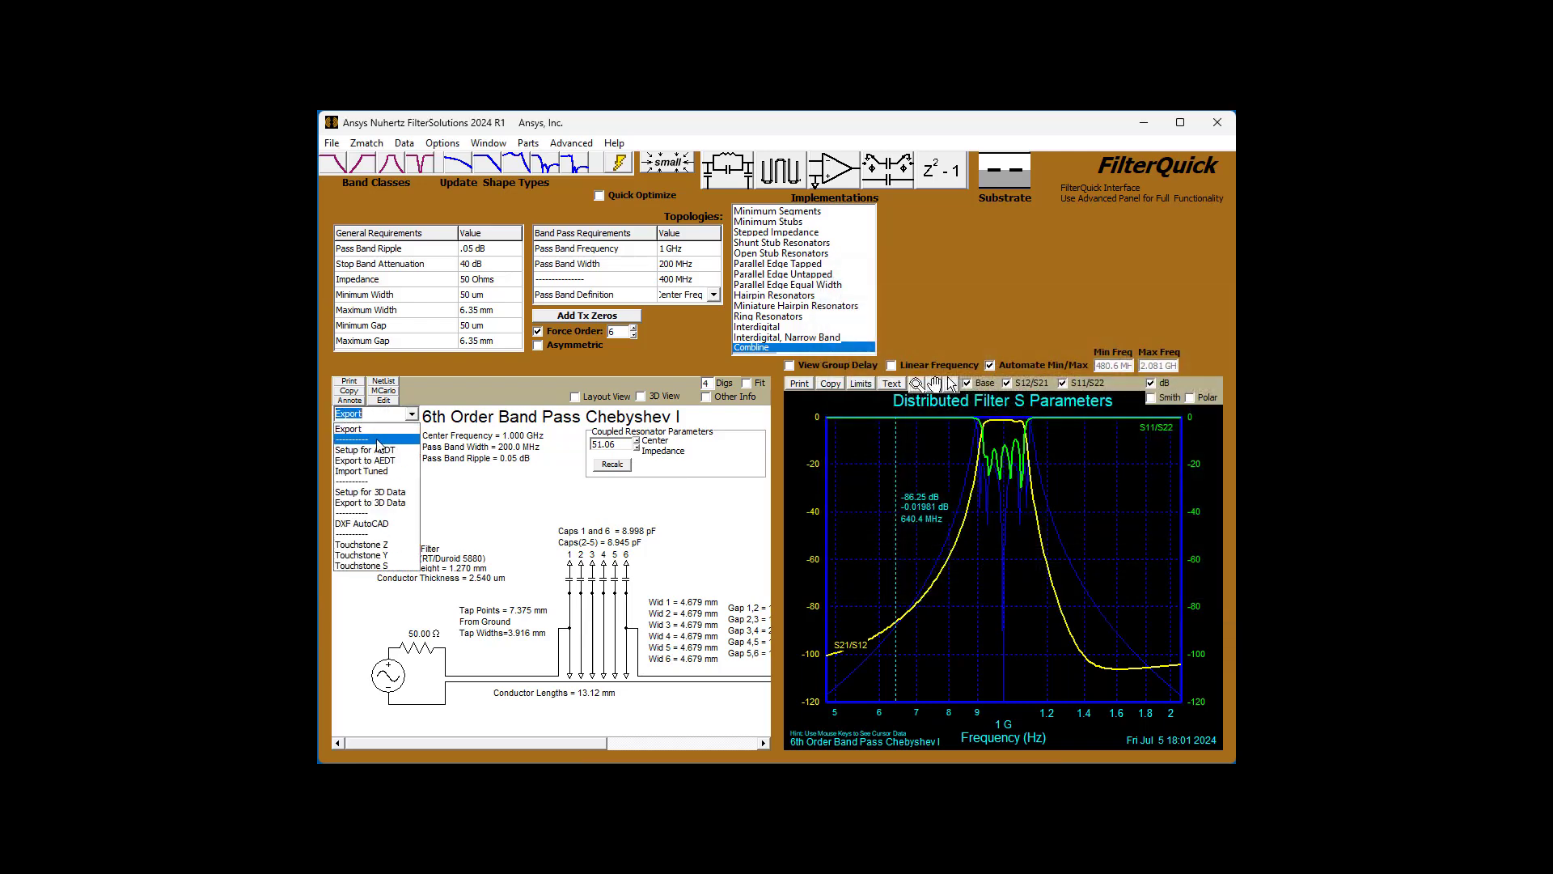
pyautogui.click(380, 494)
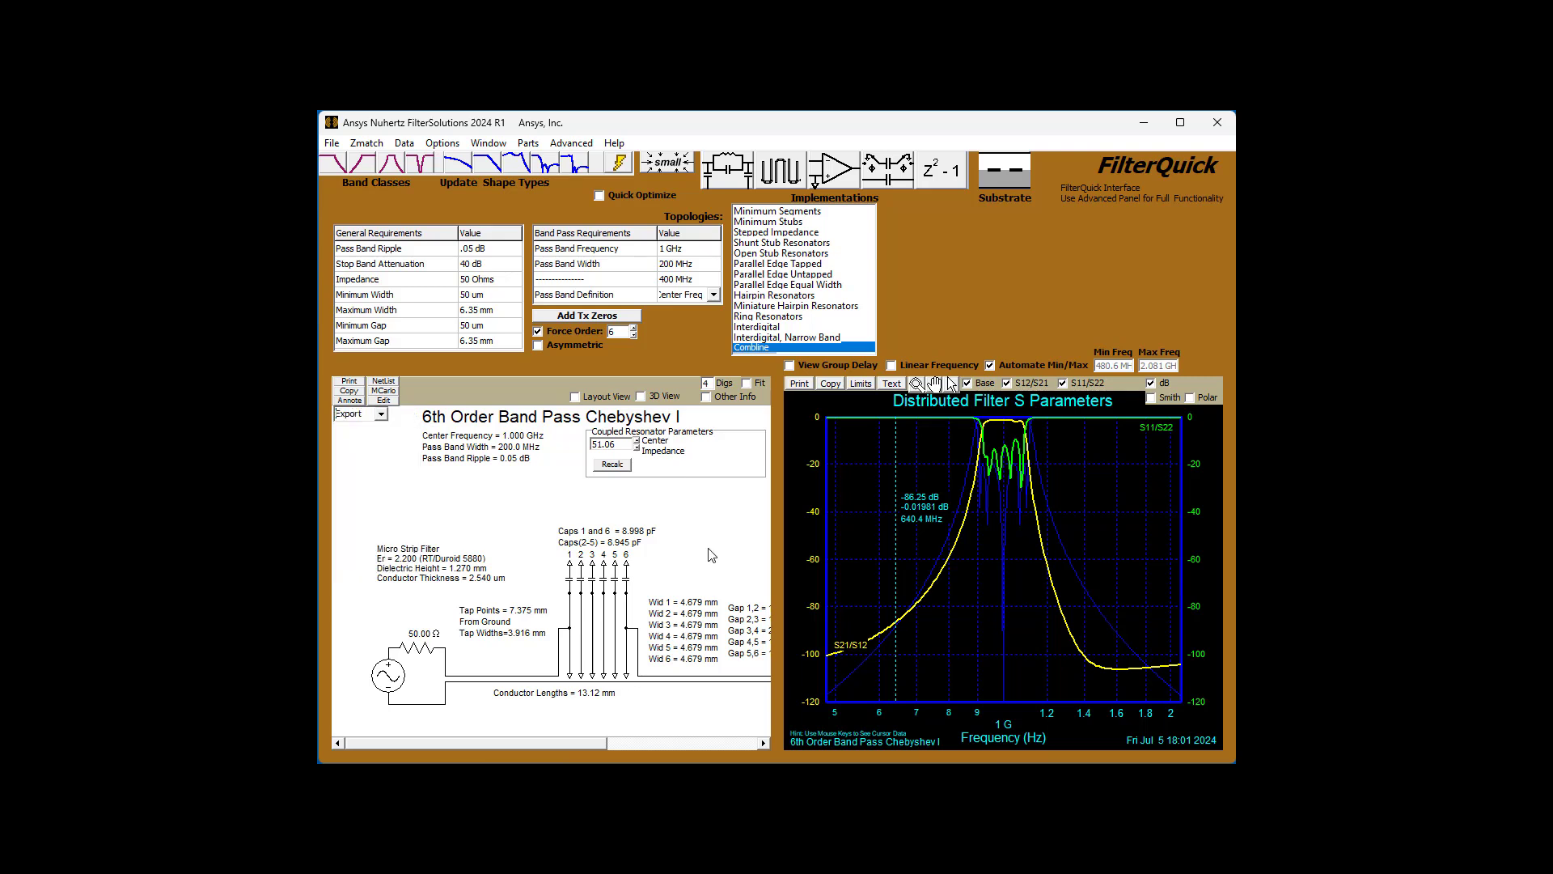